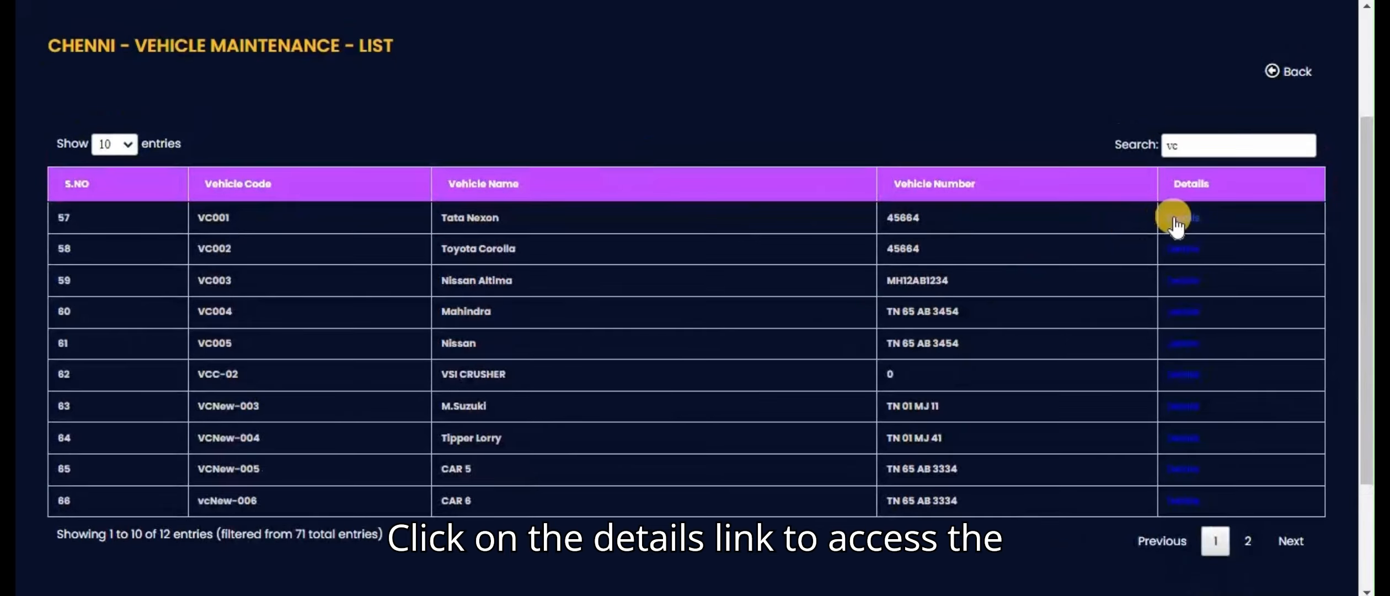
Step: Open the maintenance details of vehicle VC001 and choose sub assembly Engine with description ENGINE OIL
click(1175, 221)
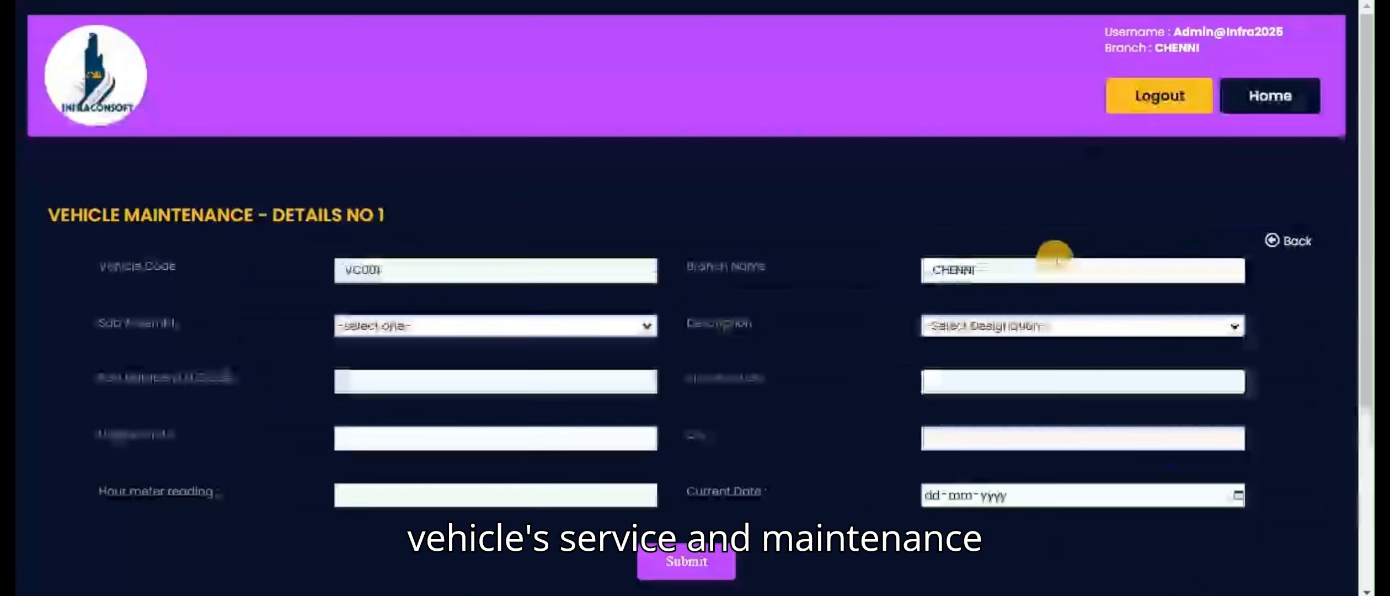
drag(1366, 245, 1369, 359)
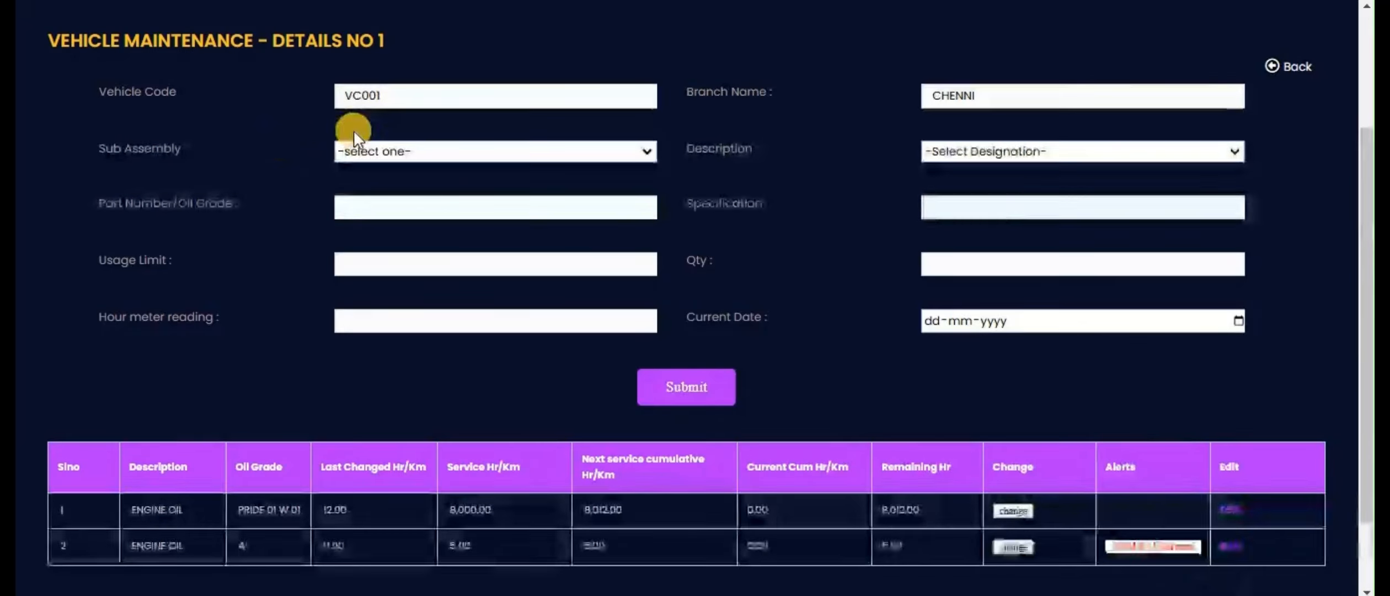
click(368, 150)
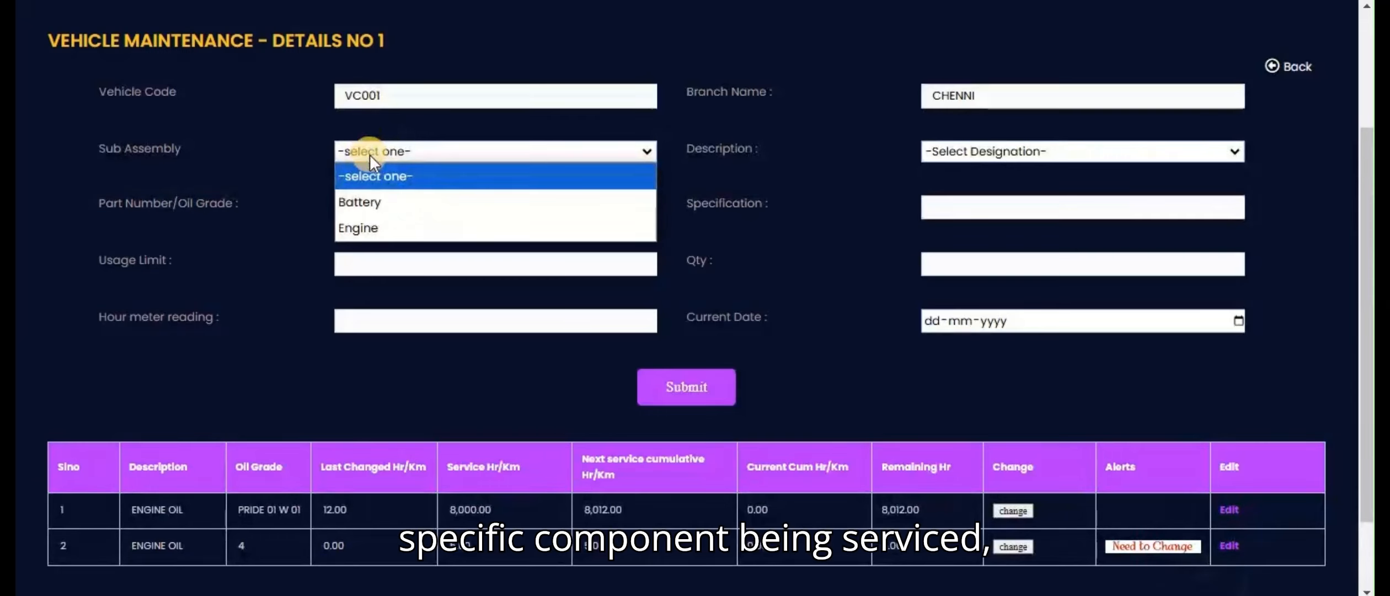
click(382, 223)
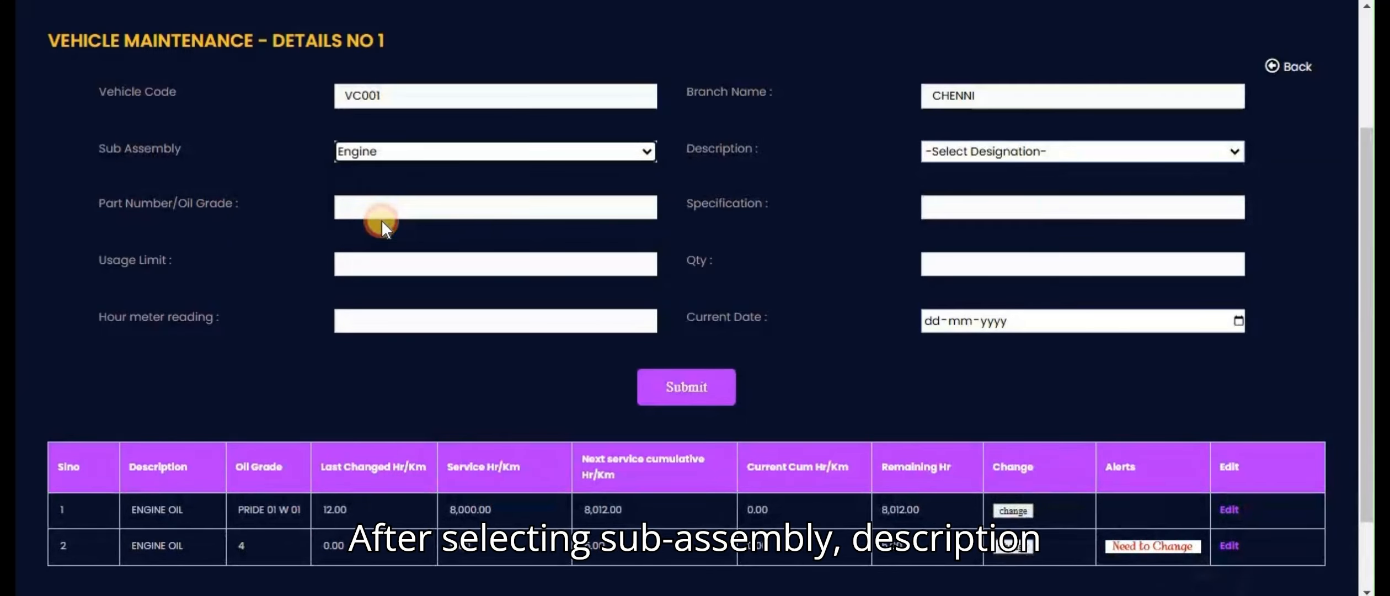
click(993, 206)
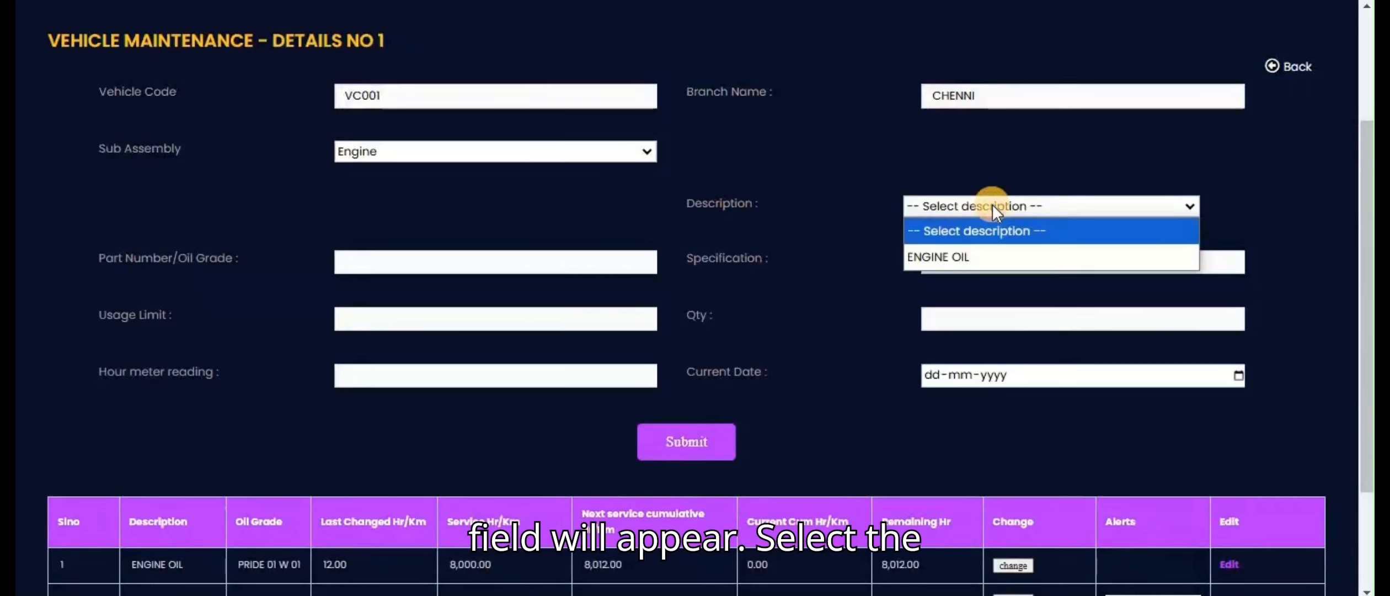
click(966, 260)
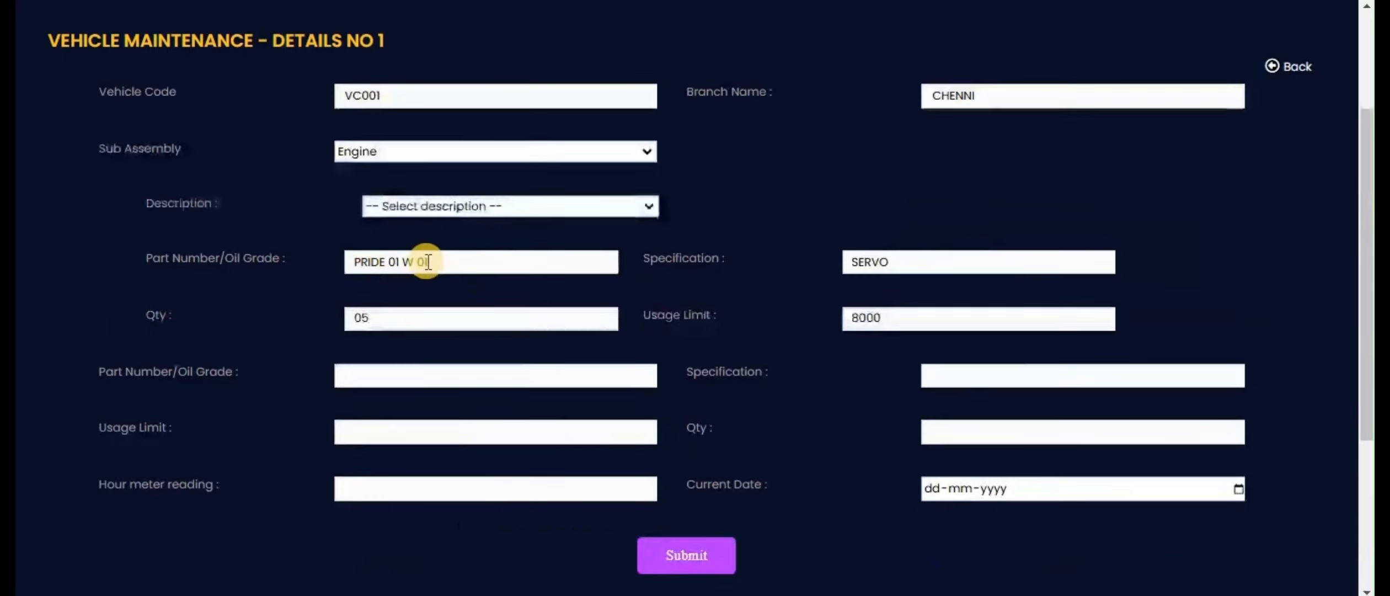
Step: Examine the prefilled oil grade, specification, quantity and usage limit of the engine oil, and check the available description options
drag(276, 261, 155, 257)
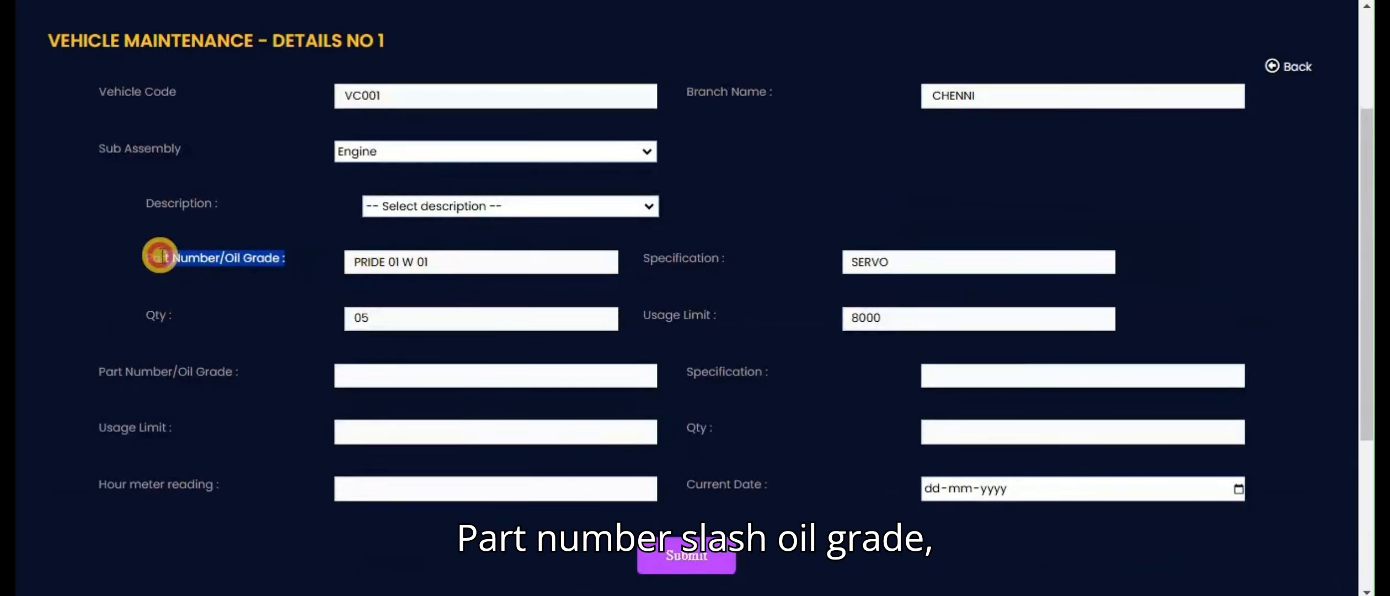
click(237, 308)
drag(740, 258, 608, 242)
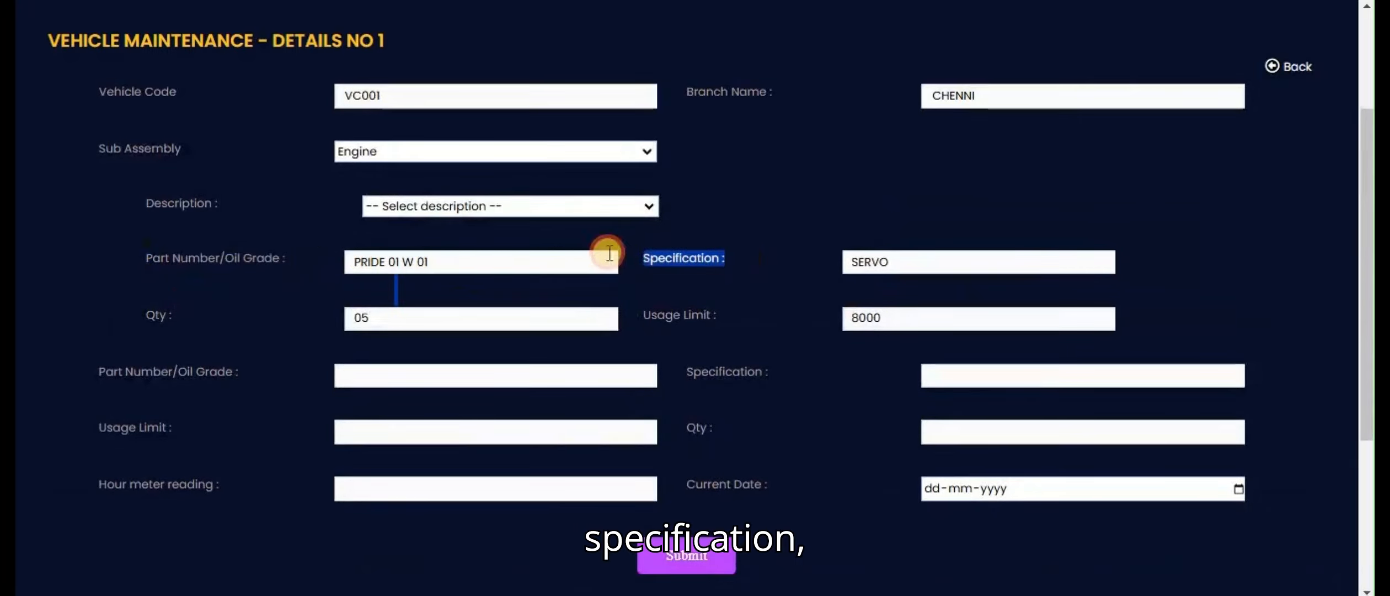
click(686, 291)
drag(172, 303, 145, 320)
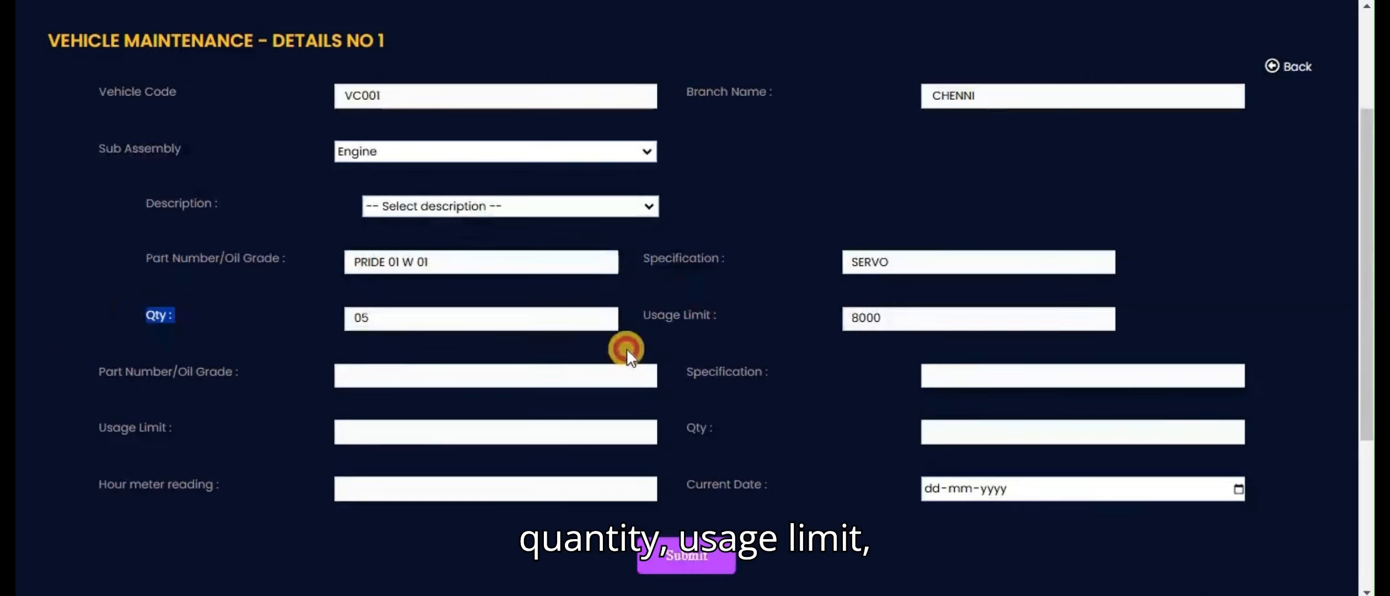
drag(638, 317, 711, 313)
click(743, 325)
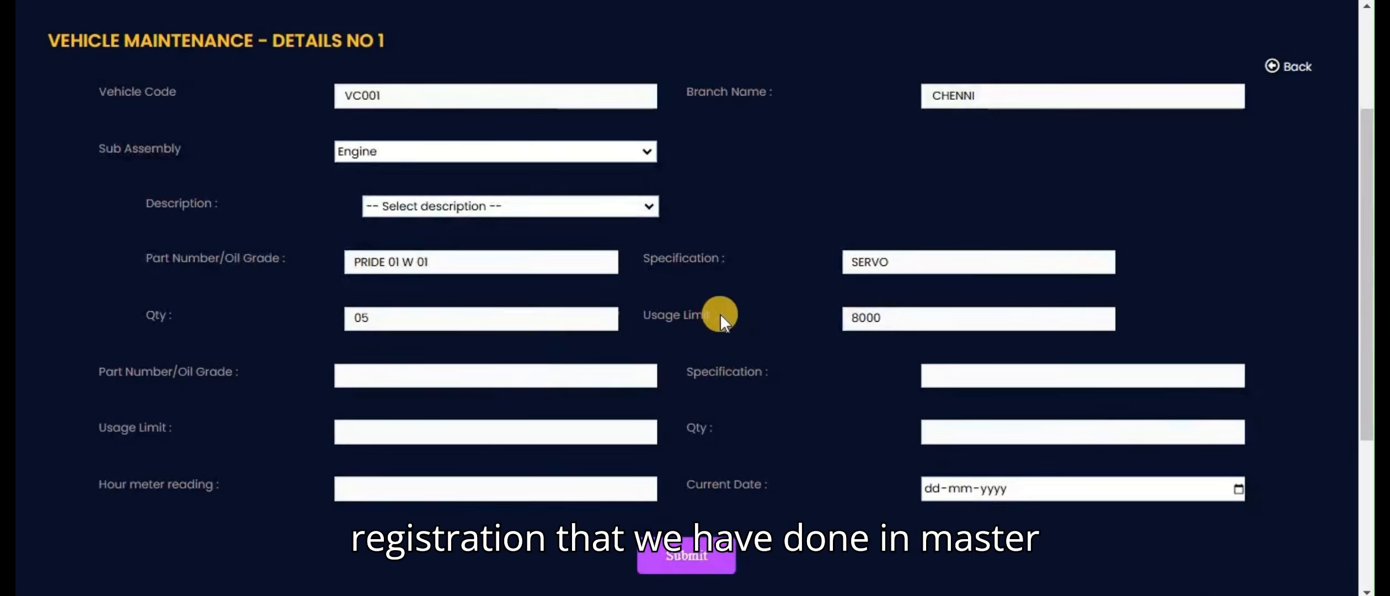
scroll(1368, 301, down, 1)
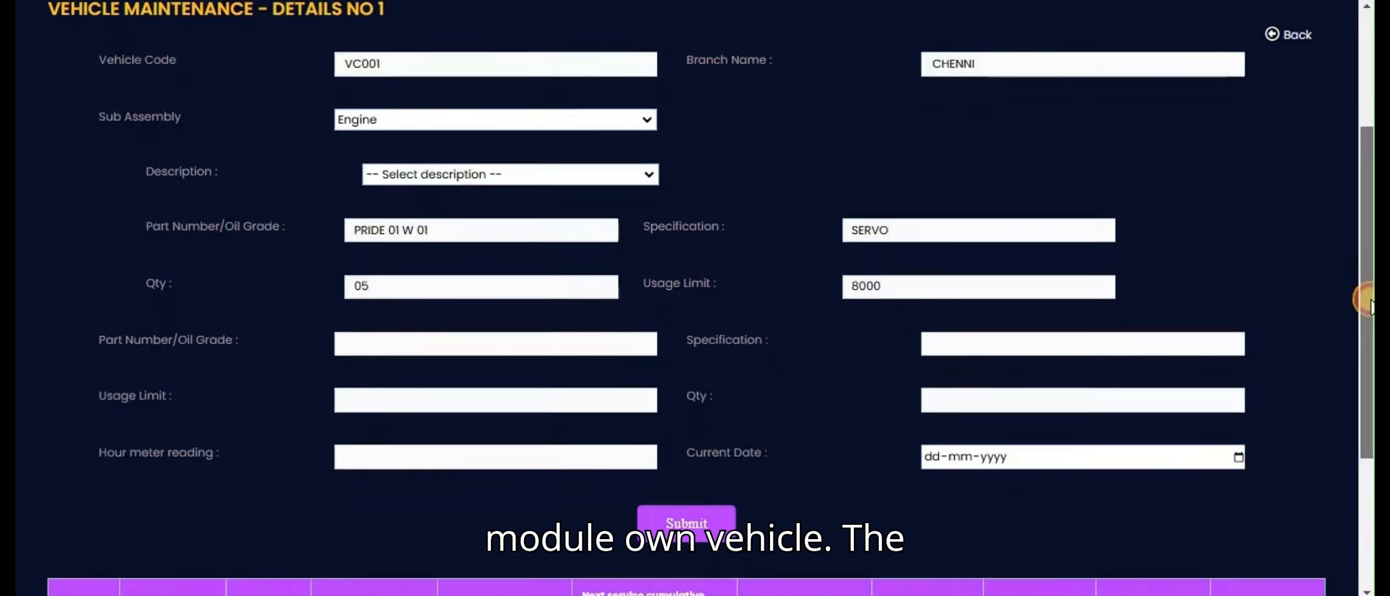
scroll(1368, 300, down, 1)
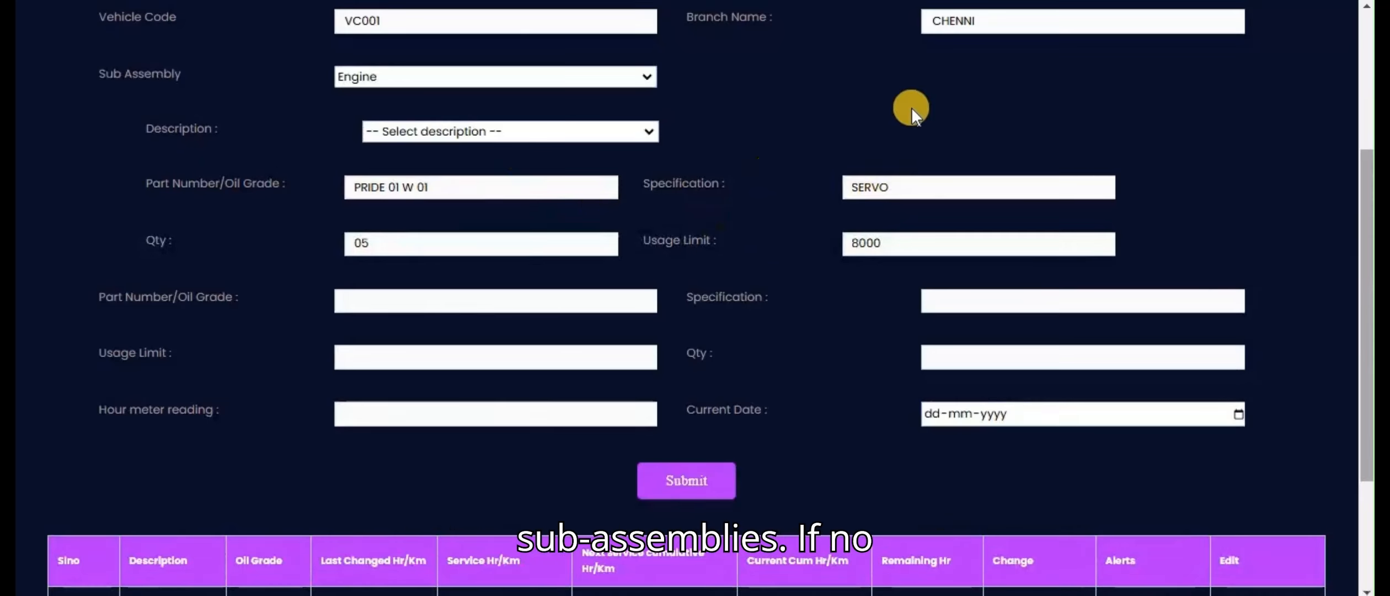
click(442, 132)
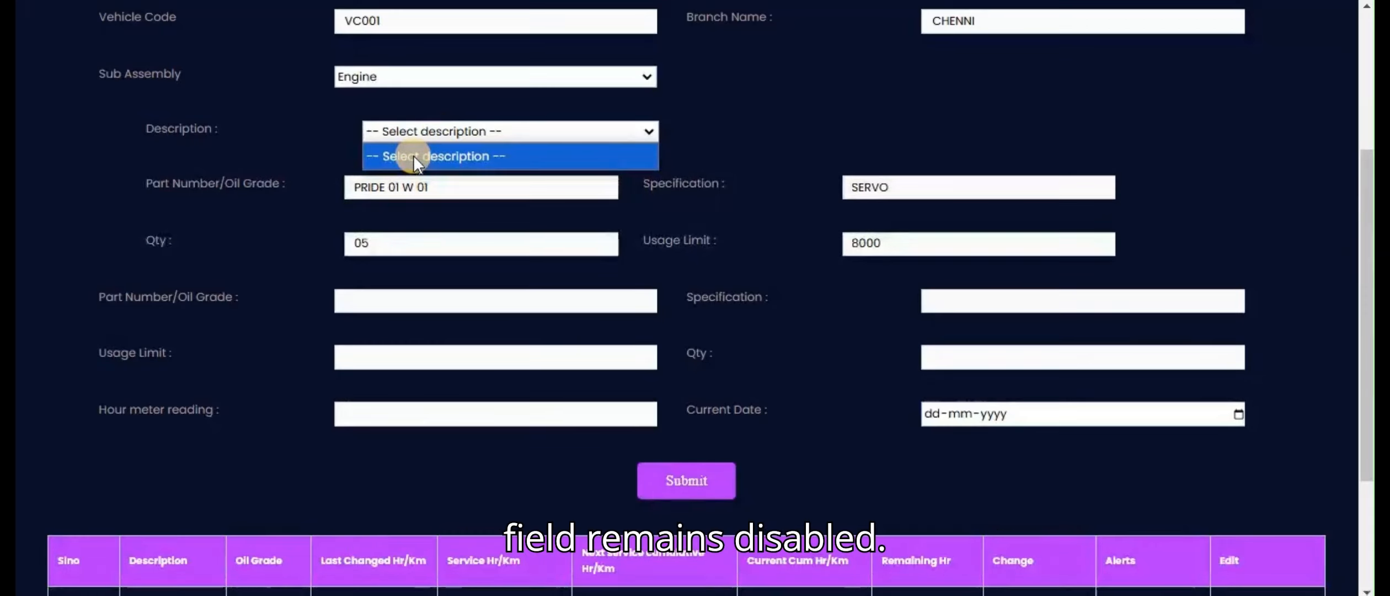
click(776, 153)
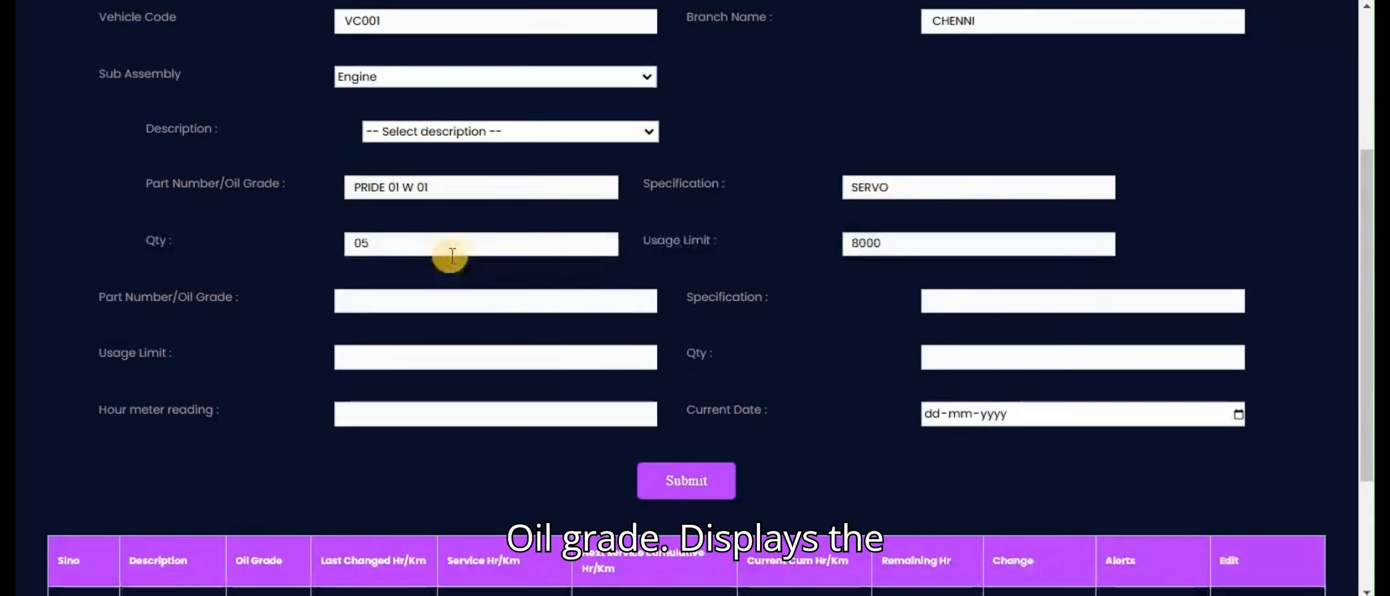
Step: Fill in the service entry with oil grade GEAR HP 90 OIL, specification KBS and usage limit 12000
click(436, 312)
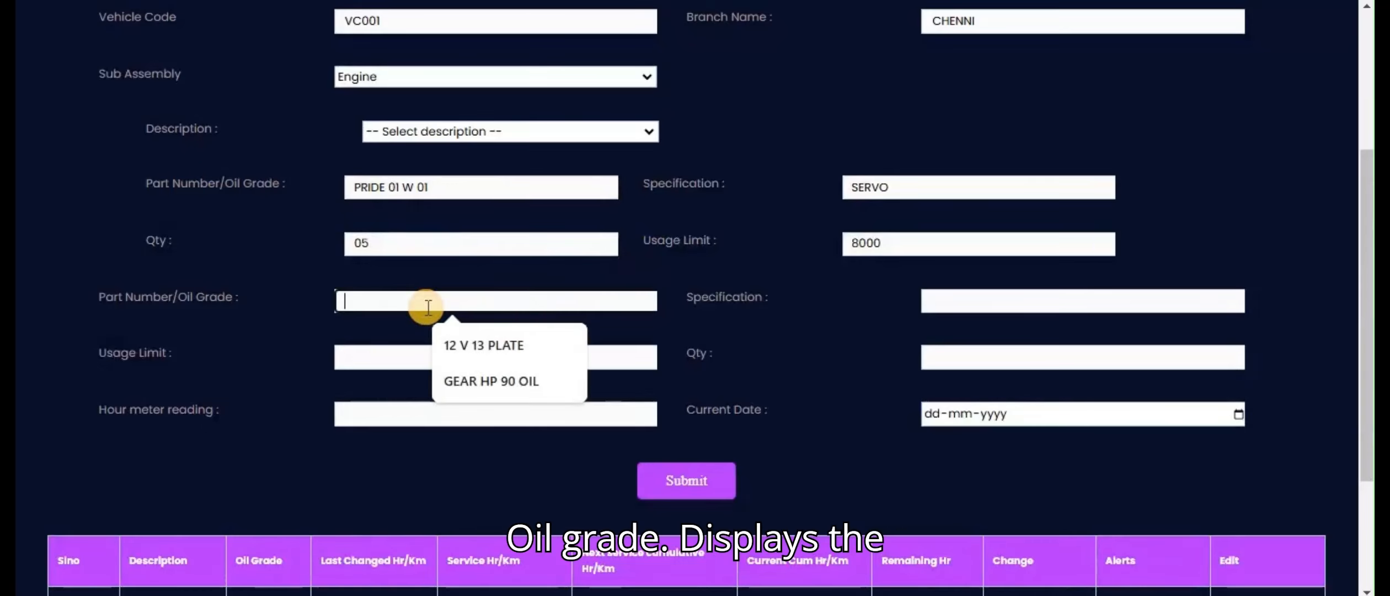
click(459, 376)
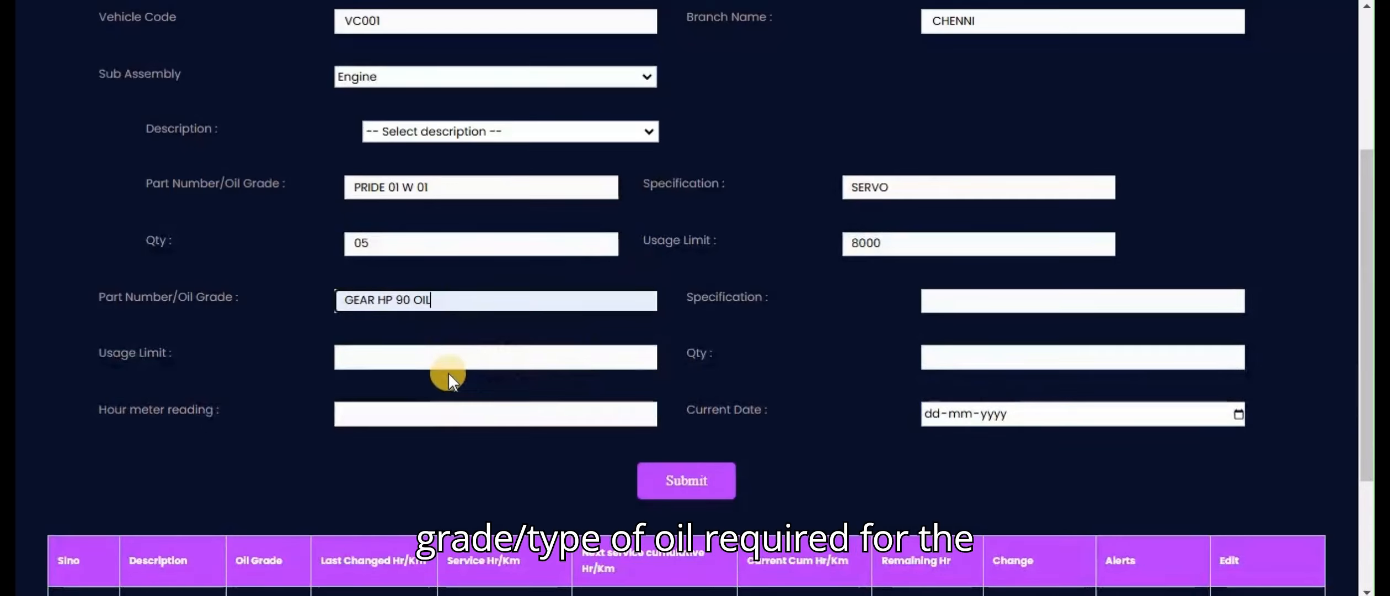
click(354, 356)
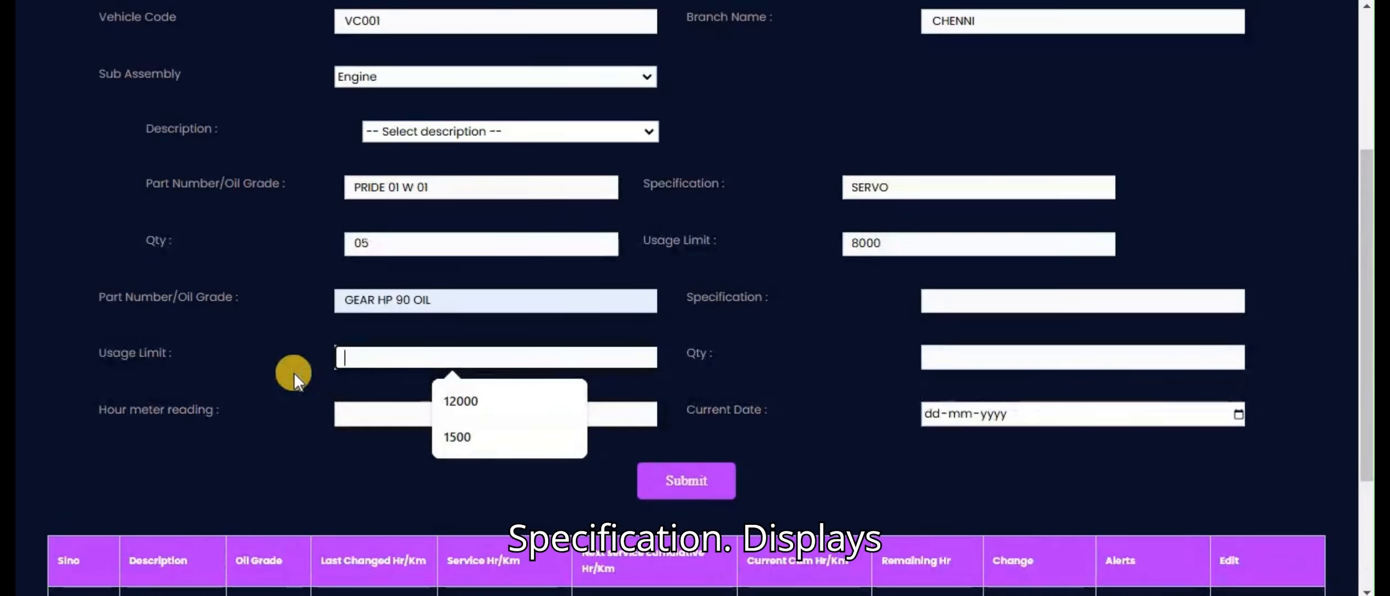
click(938, 301)
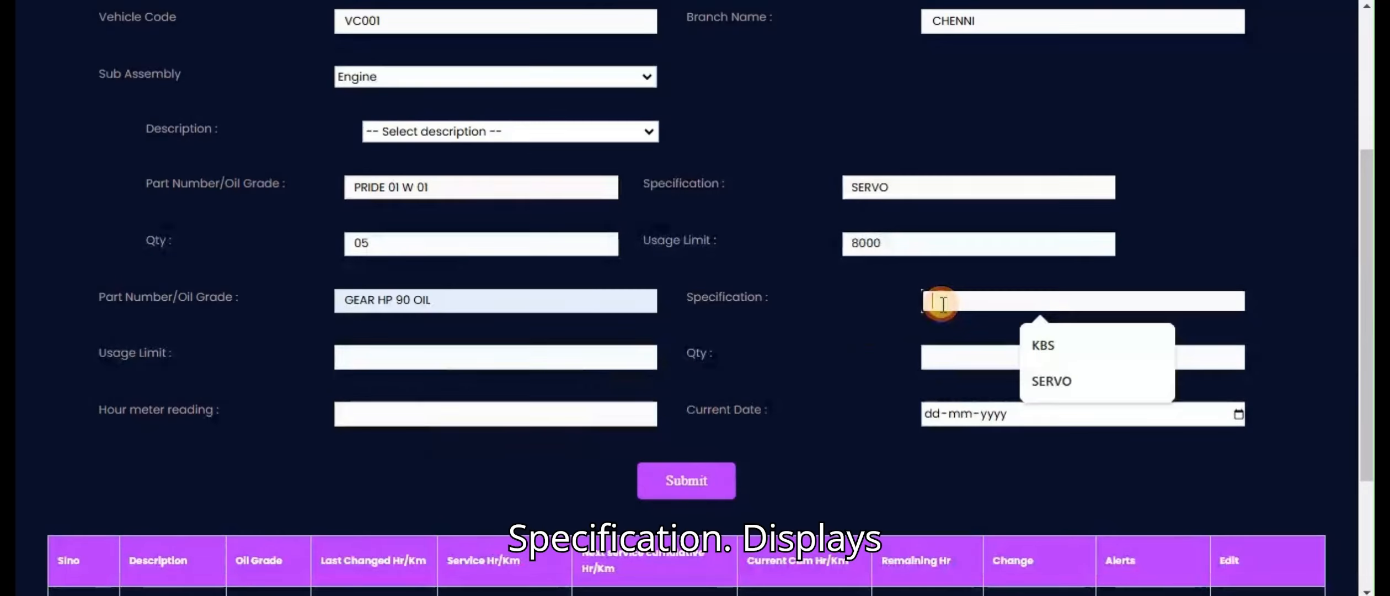
click(1070, 355)
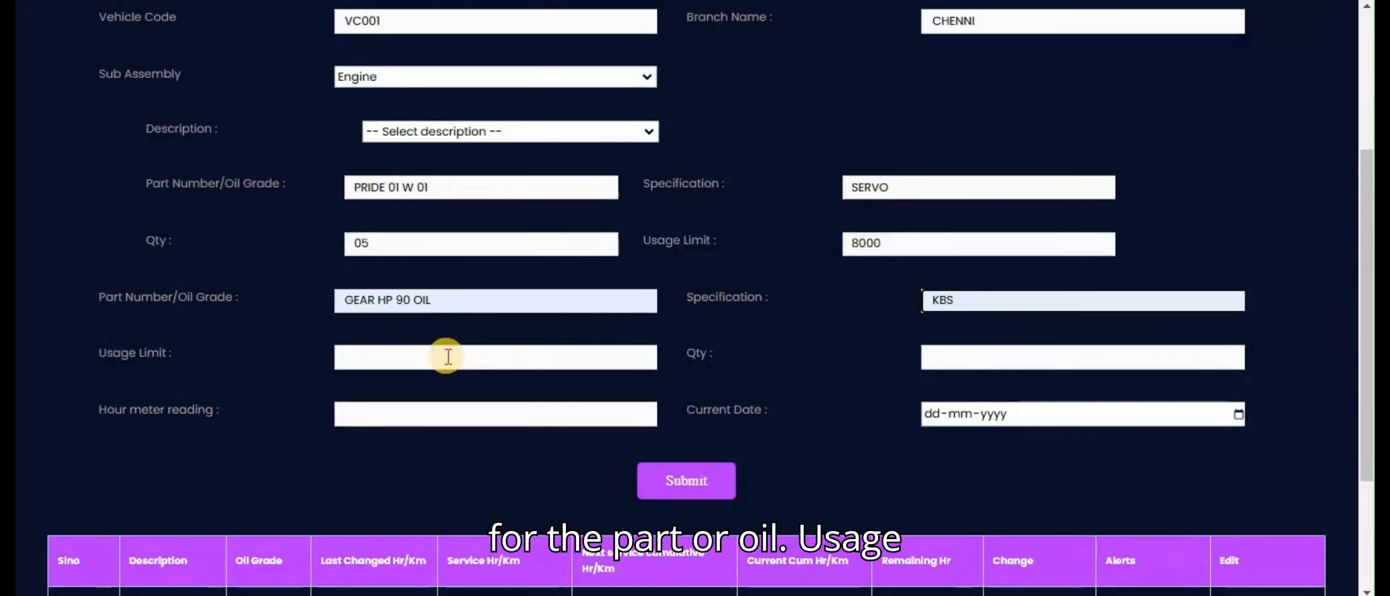
click(448, 356)
click(451, 401)
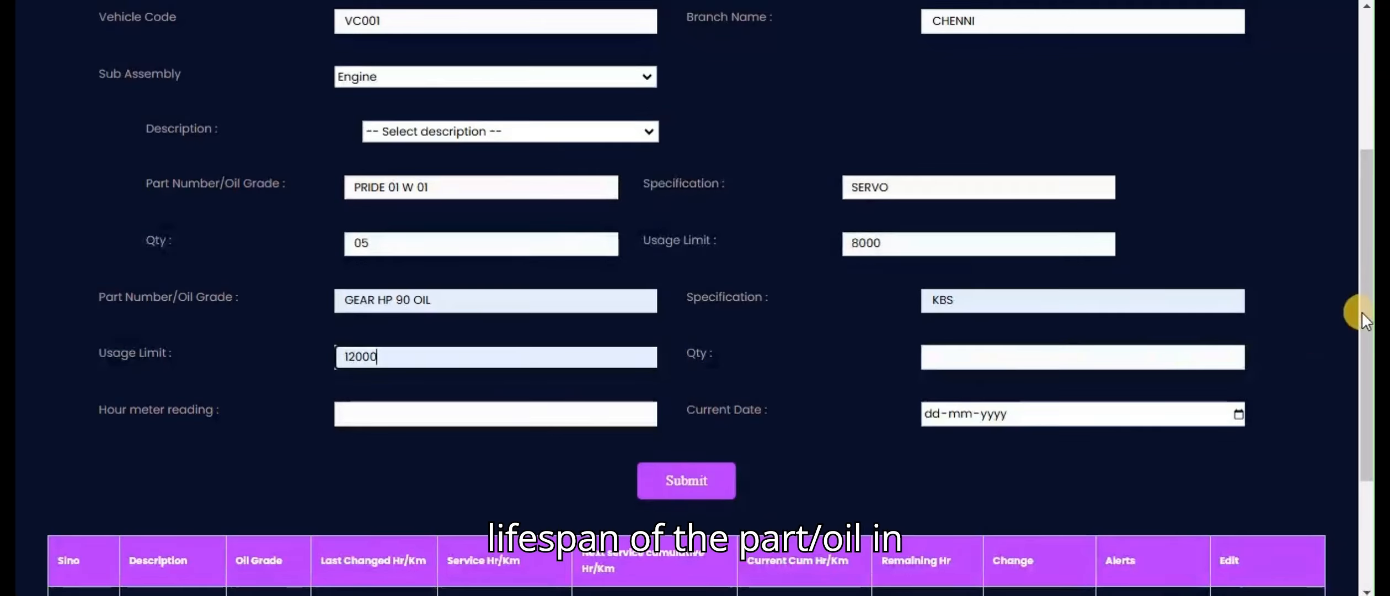
Step: Complete the service entry with quantity 03, hour meter reading 5 and current date 03-03-2025
drag(1363, 320, 1360, 380)
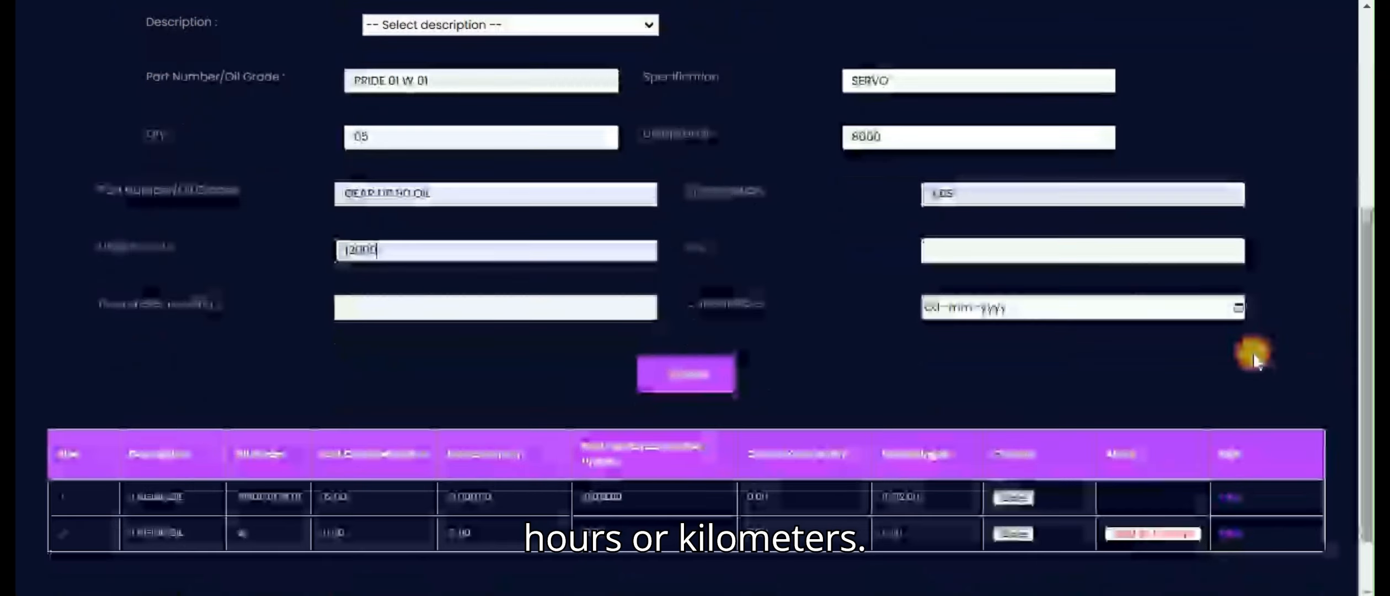
click(938, 245)
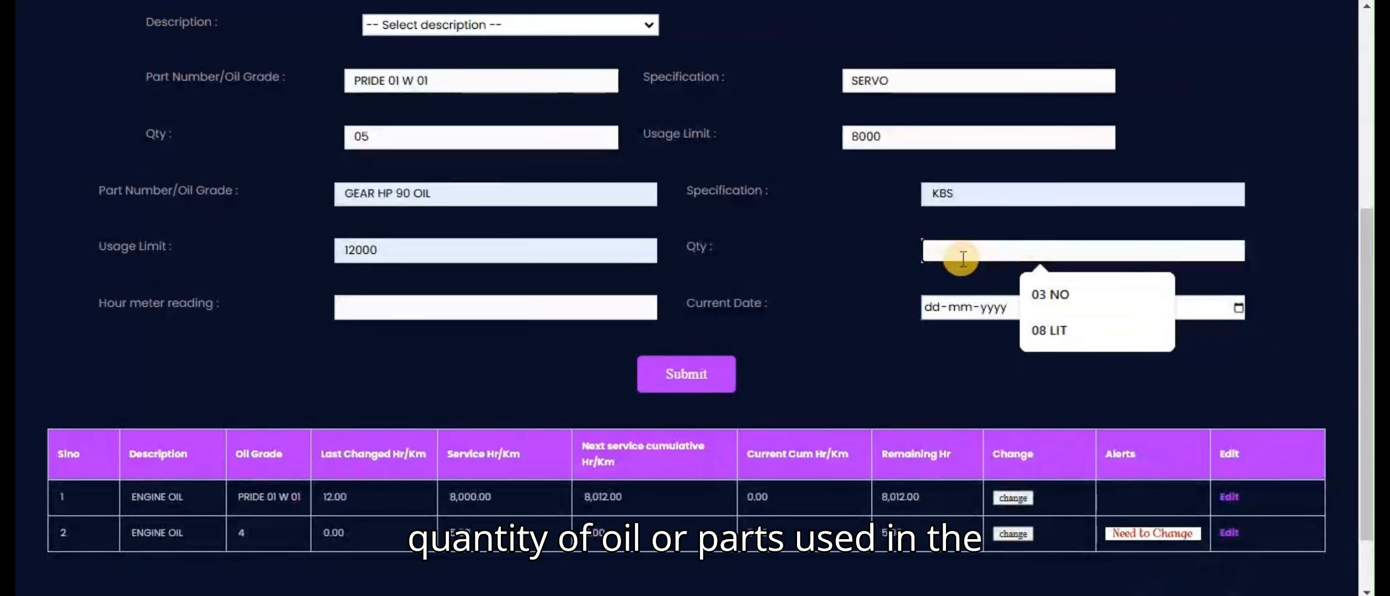
text(03)
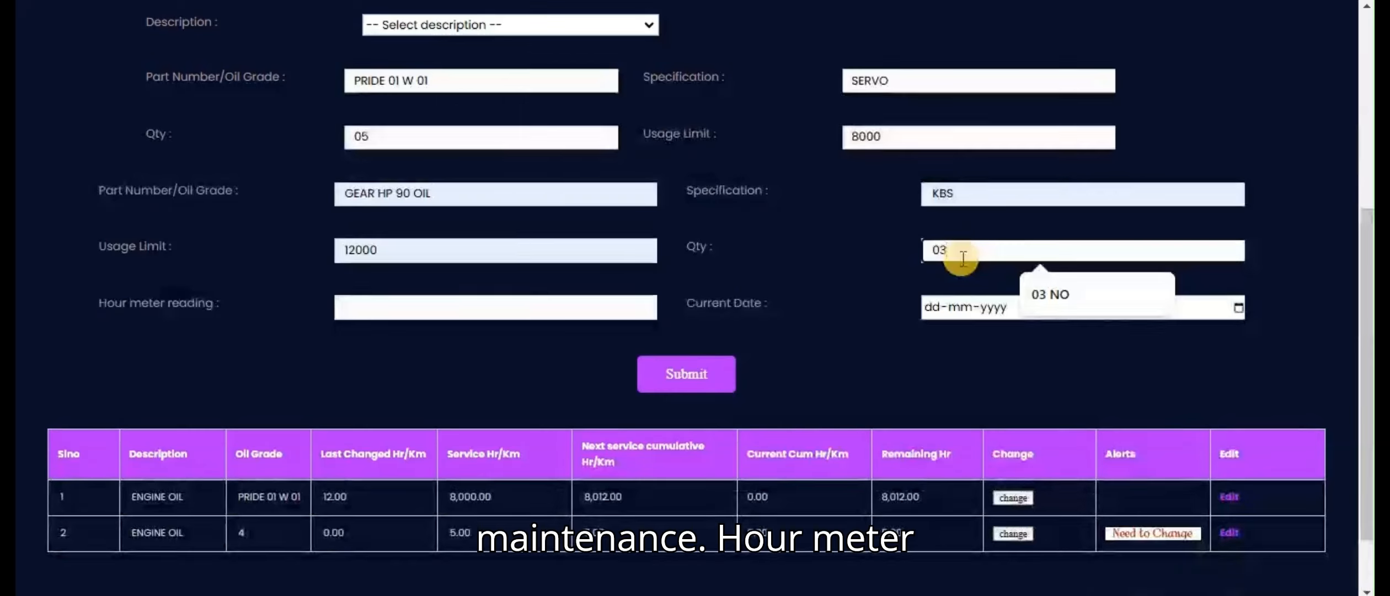
click(389, 311)
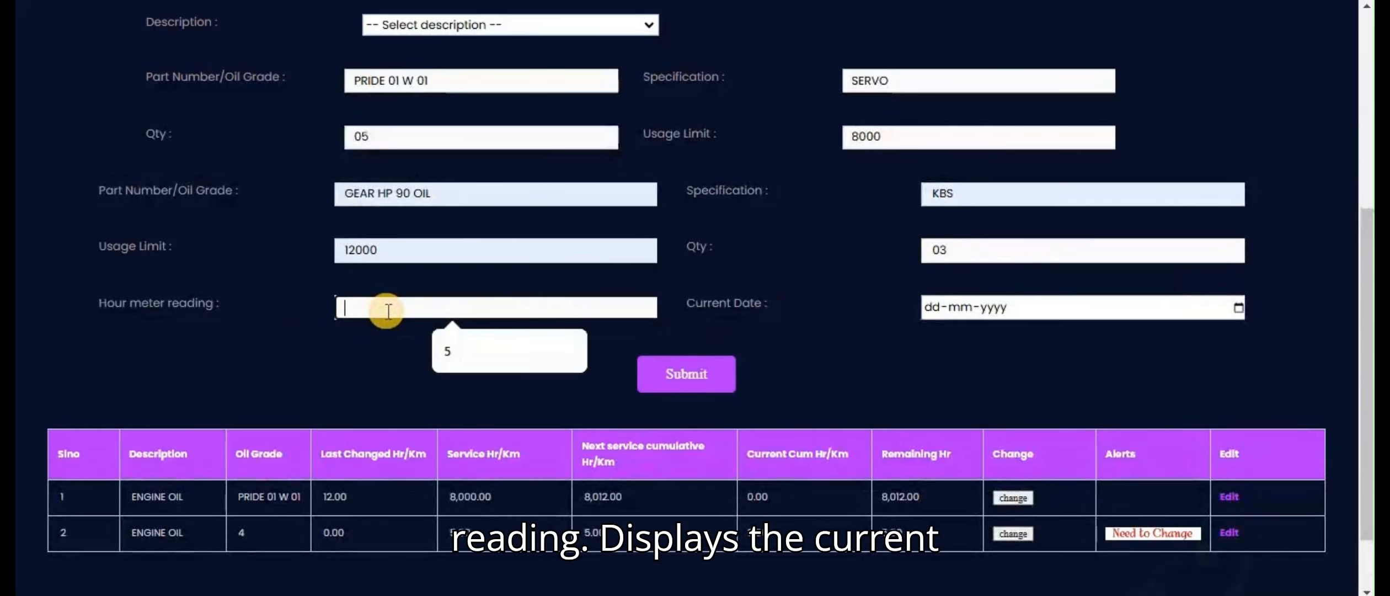
click(453, 348)
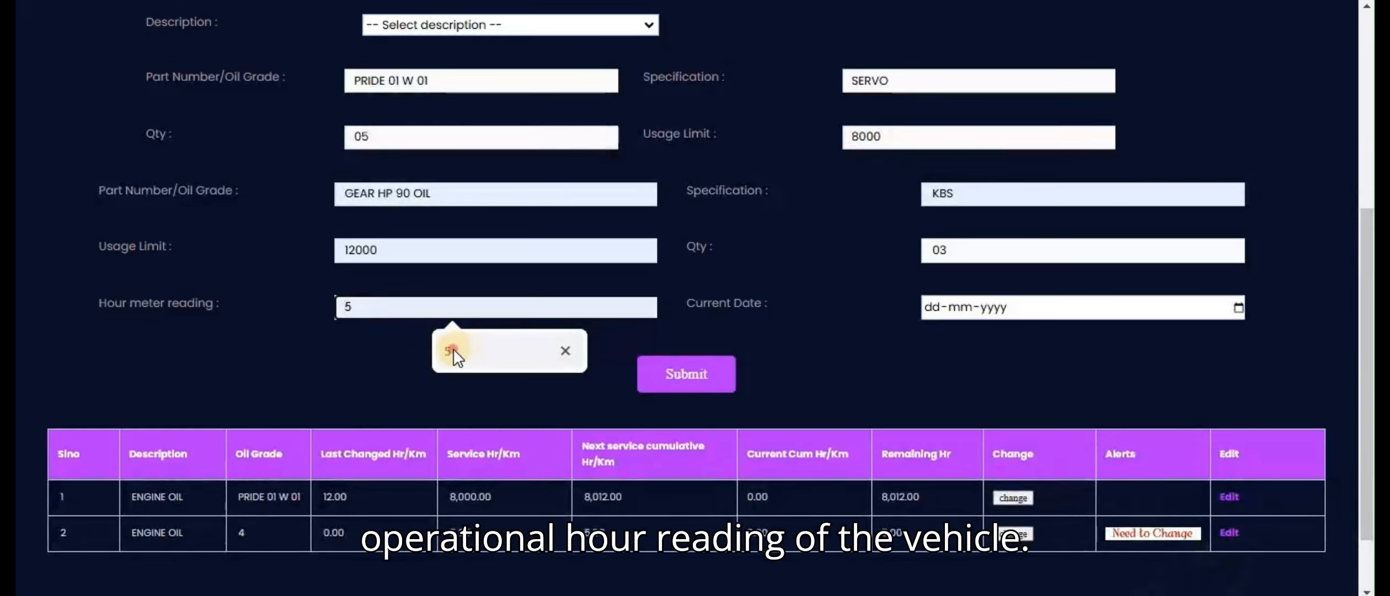
click(1236, 309)
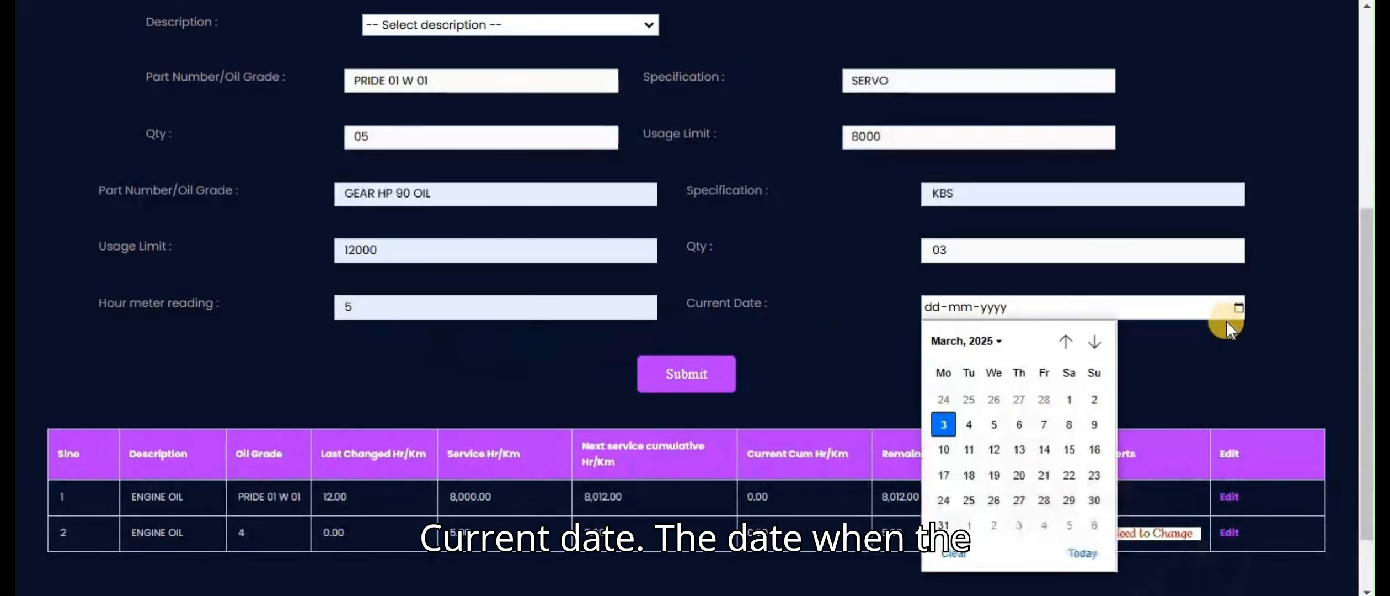
click(943, 421)
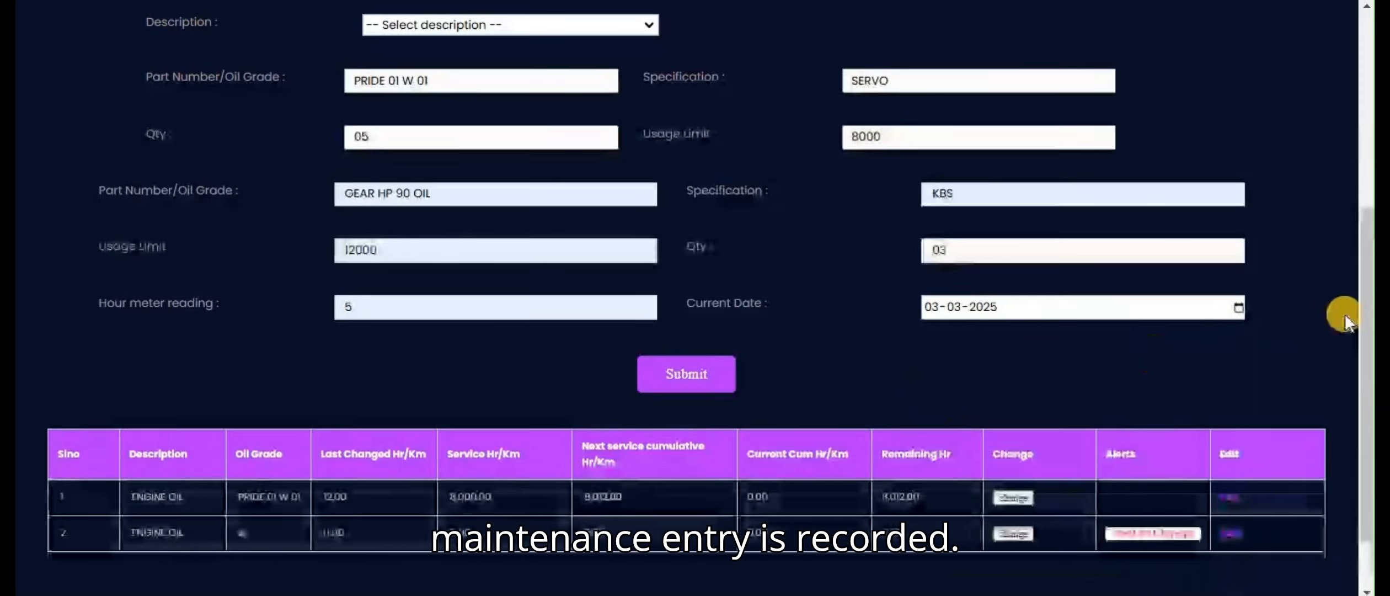
Step: Submit the engine oil service entry and acknowledge the save
drag(1363, 311, 1303, 346)
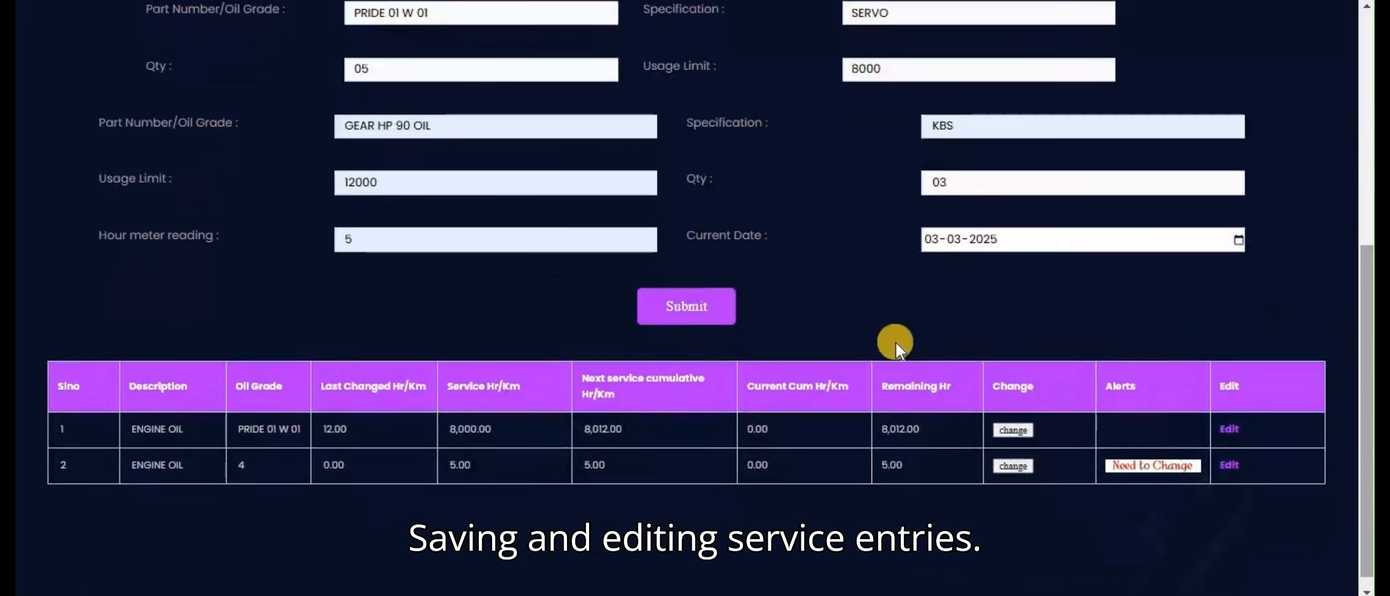
click(676, 310)
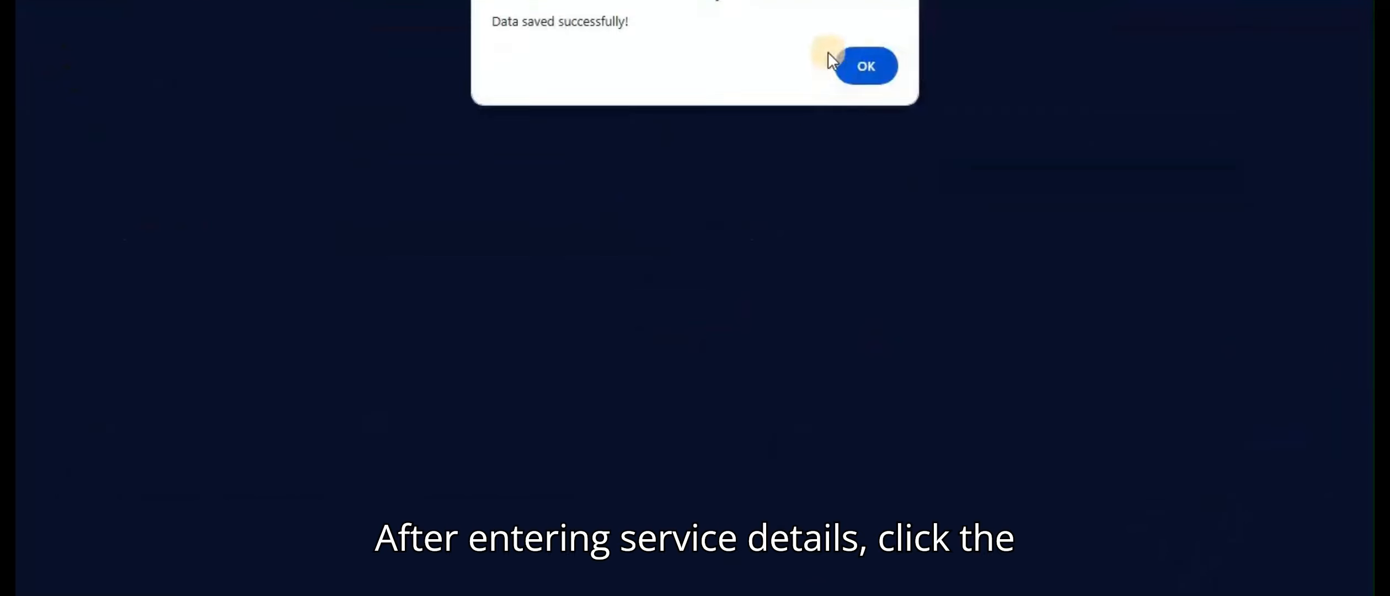
click(855, 69)
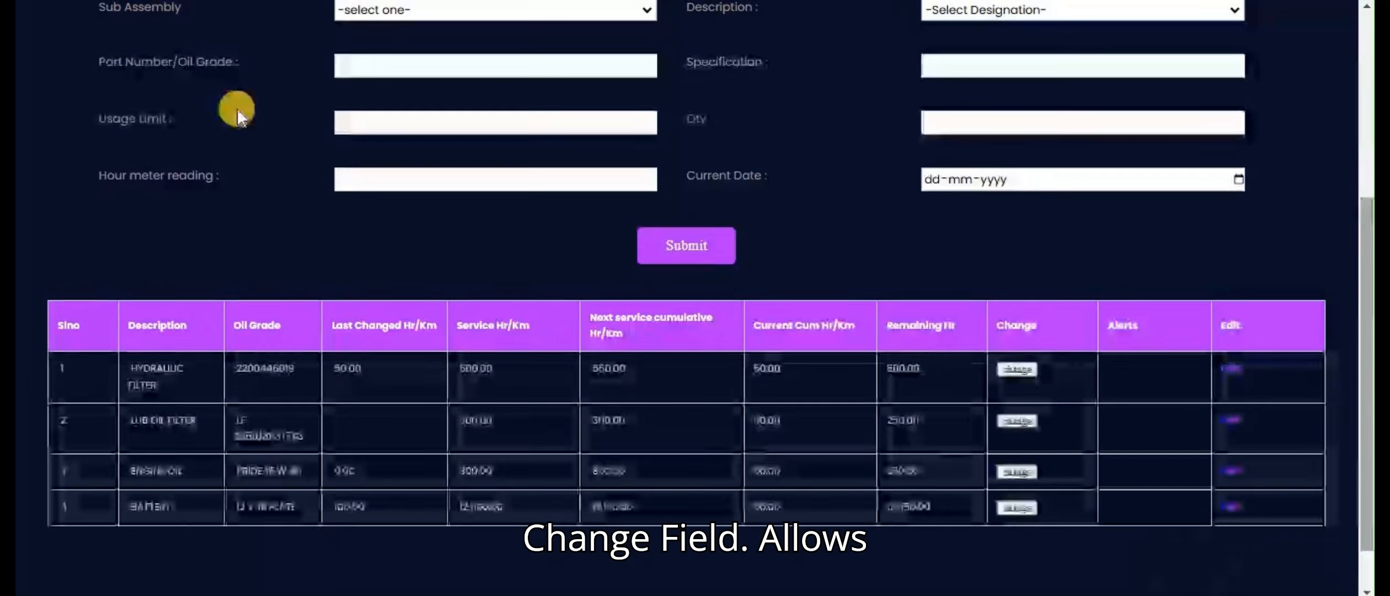
Step: Register a change for the HYDRAULIC FILTER of vehicle VC004 and confirm it
click(1019, 371)
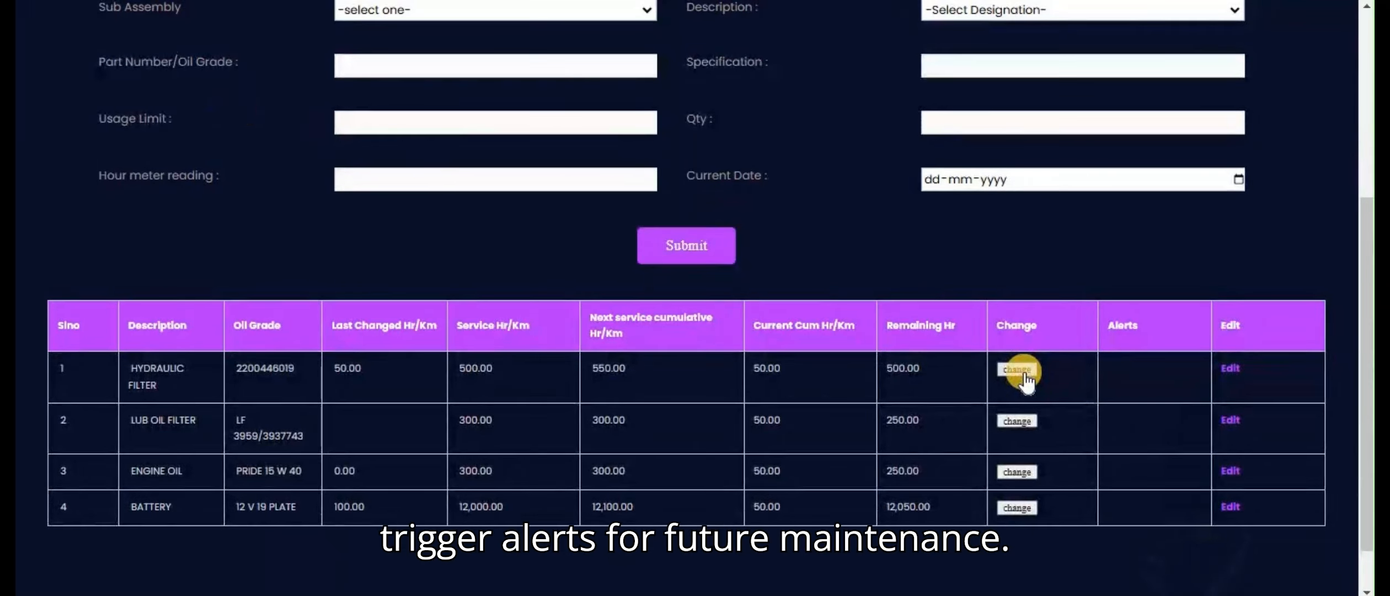
click(1019, 371)
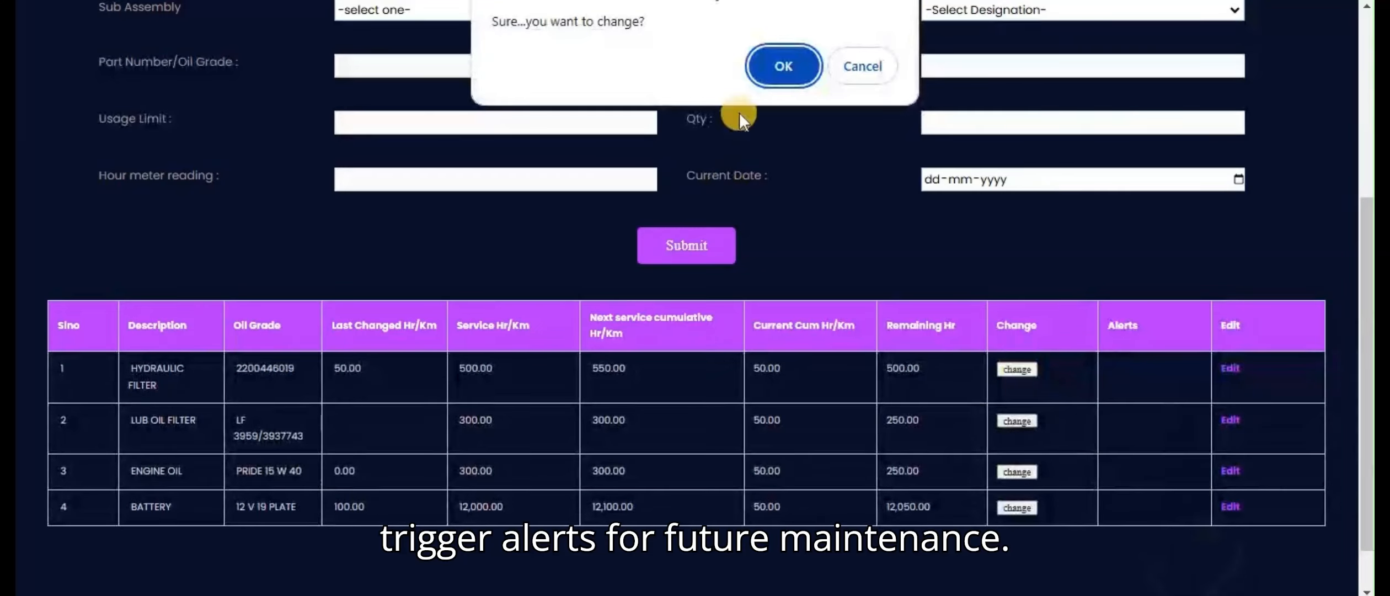
click(766, 74)
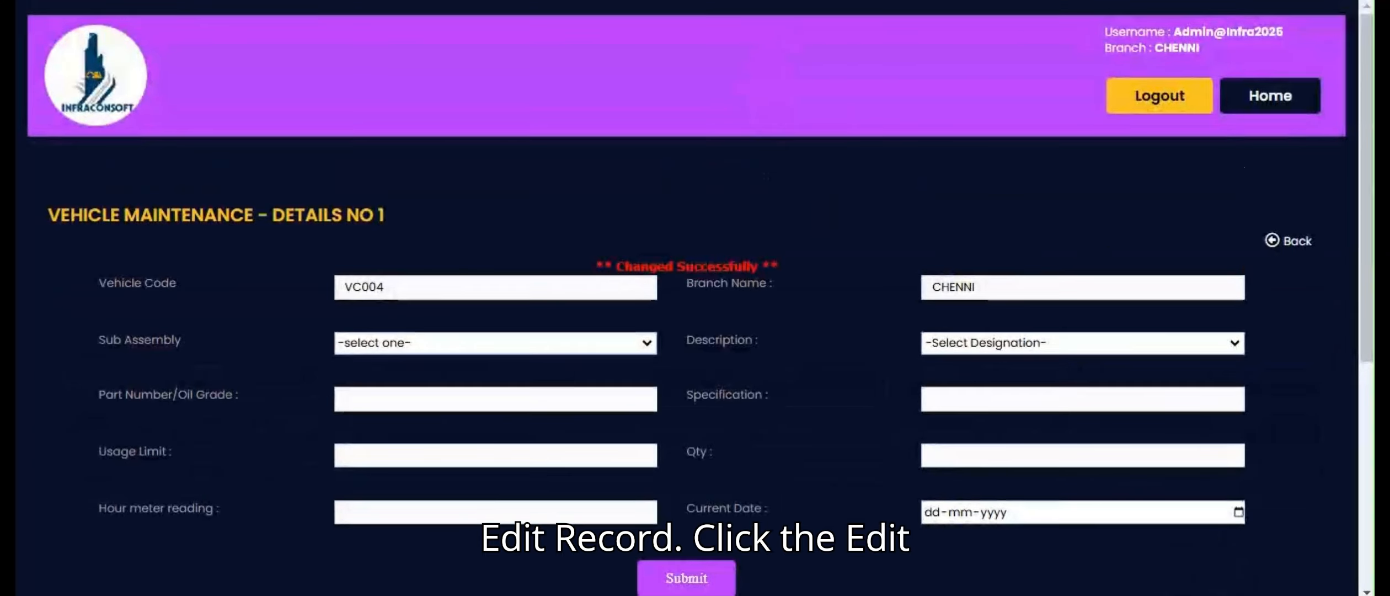
Step: Edit the HYDRAULIC FILTER record of vehicle VC004, setting its last changed Hr/Km to 34, update it and return to the maintenance details
drag(1363, 276, 1363, 472)
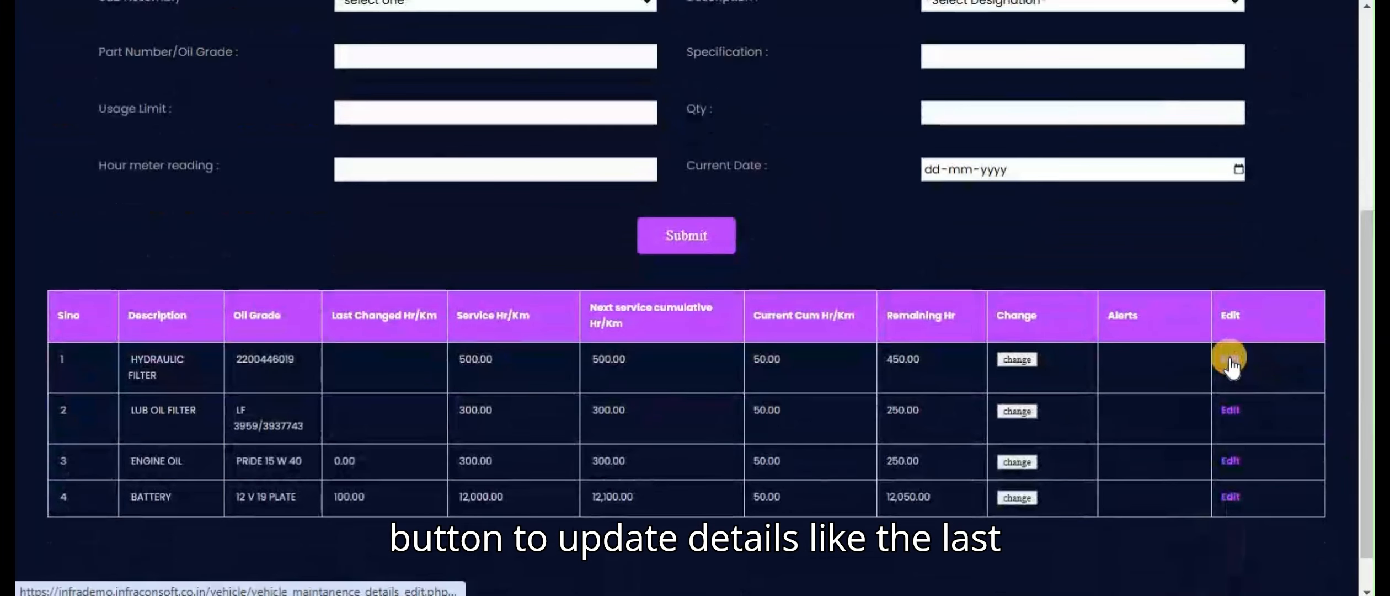
click(1231, 359)
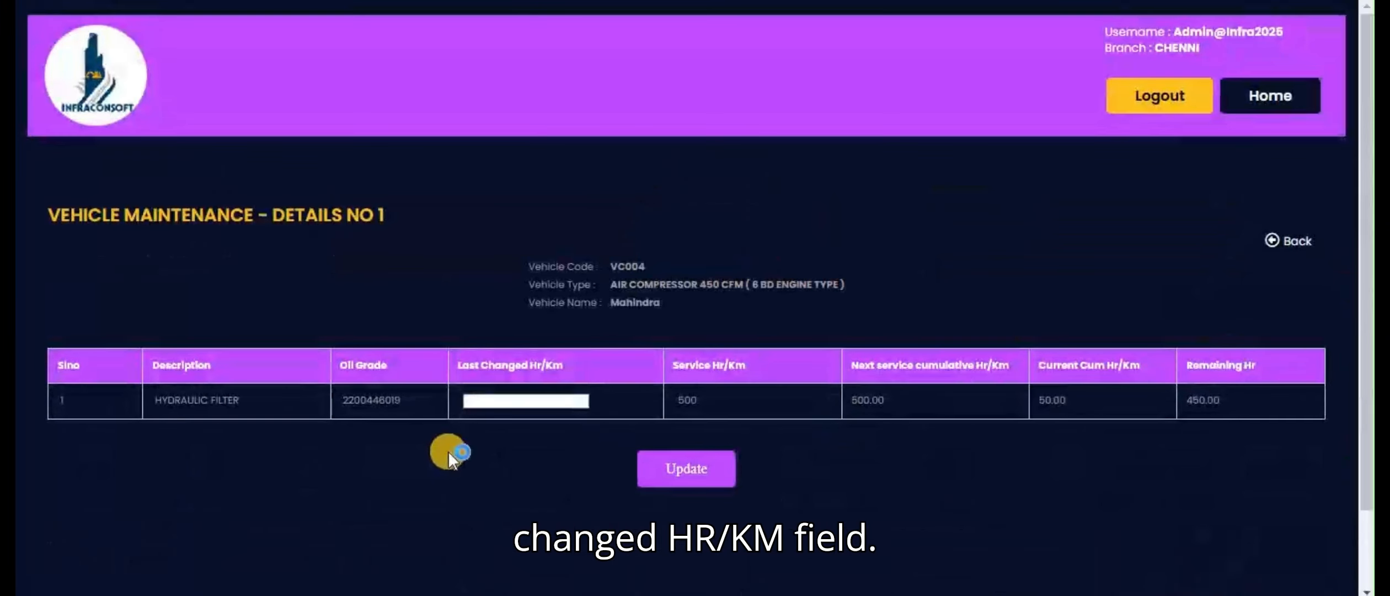
click(492, 407)
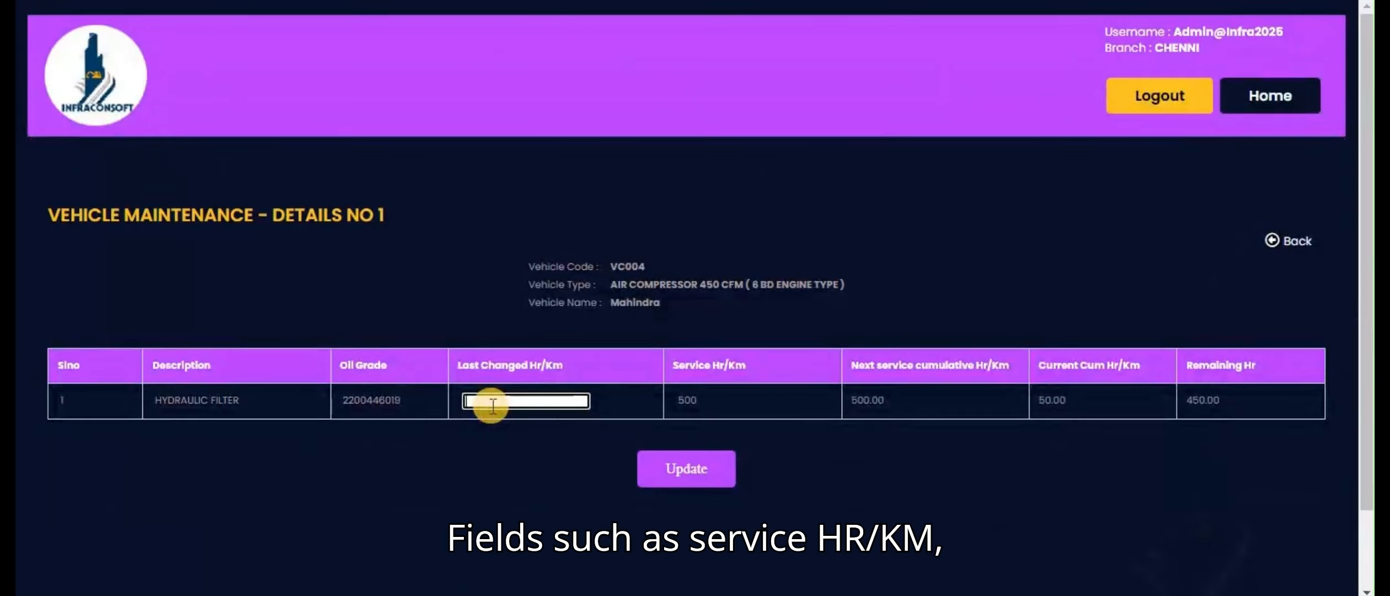
click(708, 468)
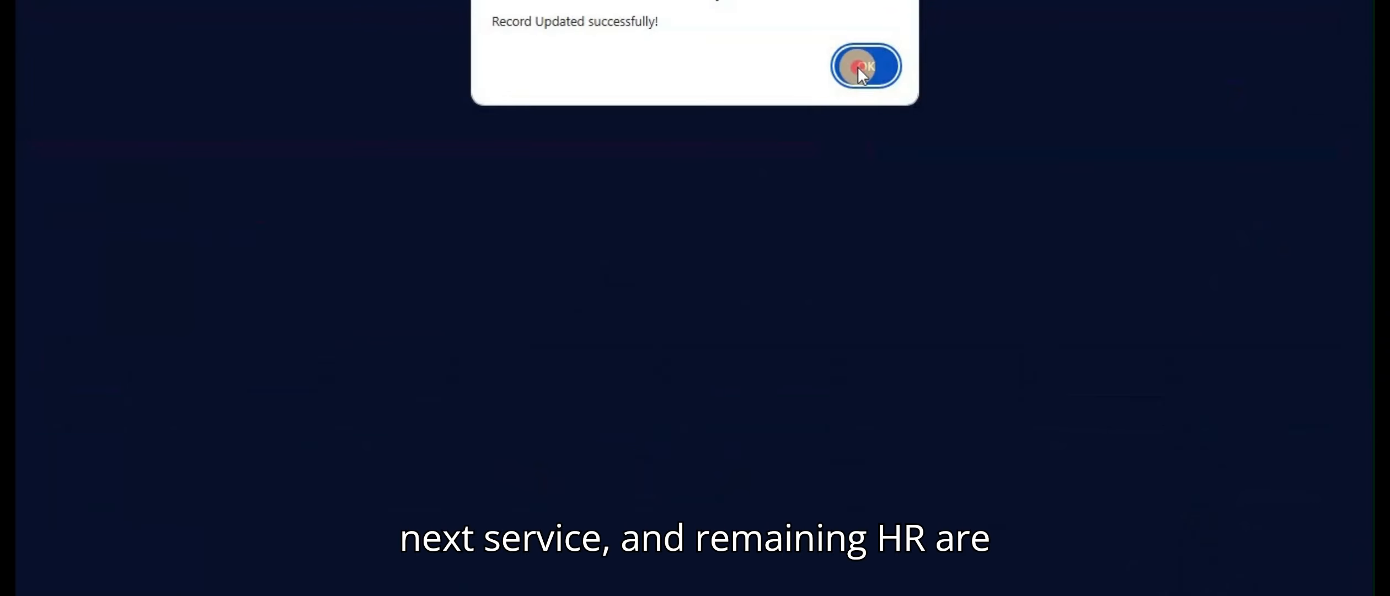
click(859, 68)
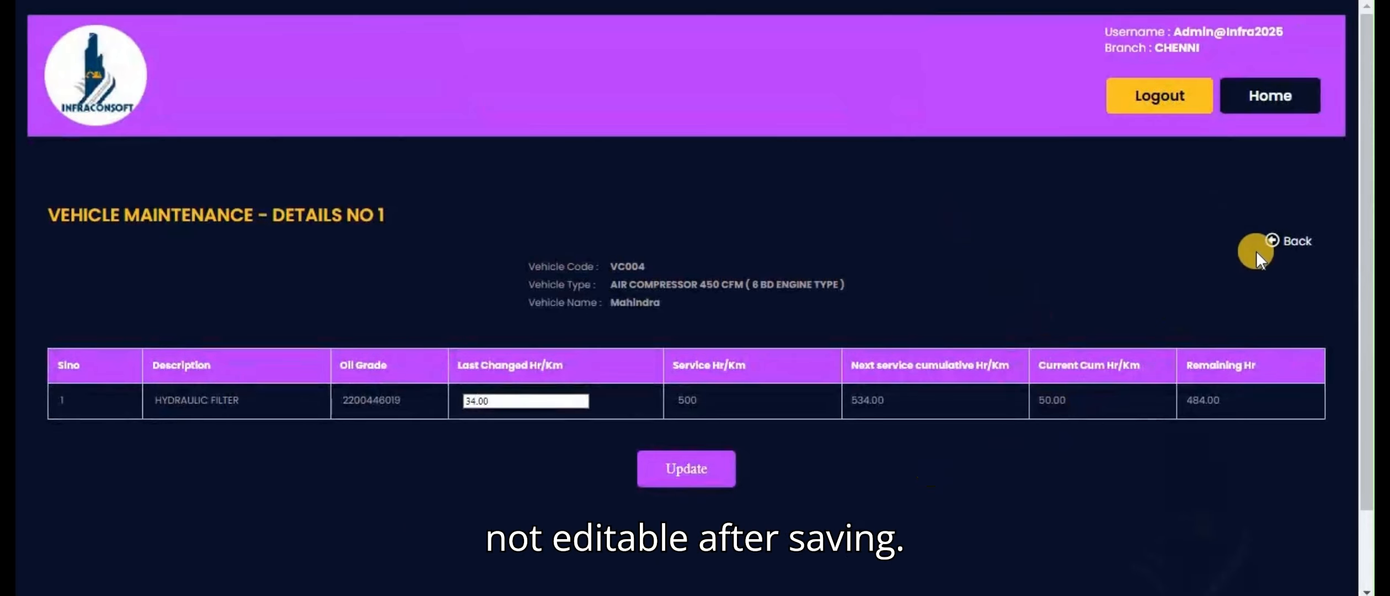
click(1268, 240)
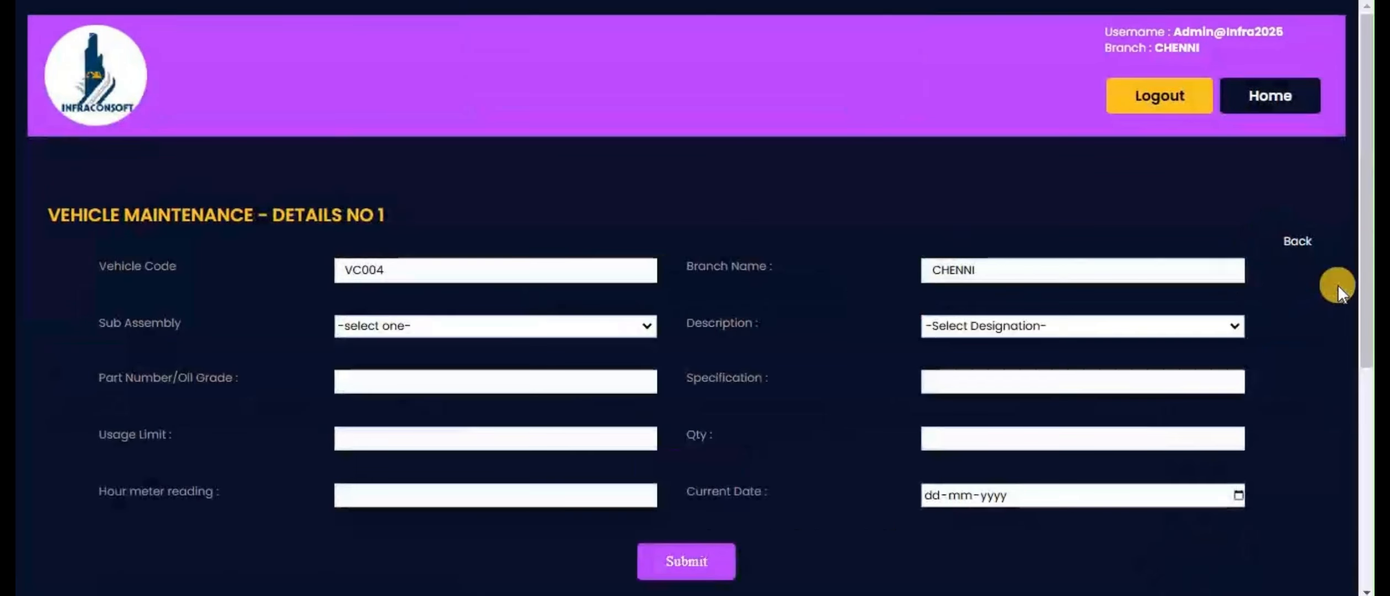
Step: Leave the vehicle maintenance details and open Vehicle Daily Progress Entry among the vehicle transaction modules
scroll(1370, 342, down, 5)
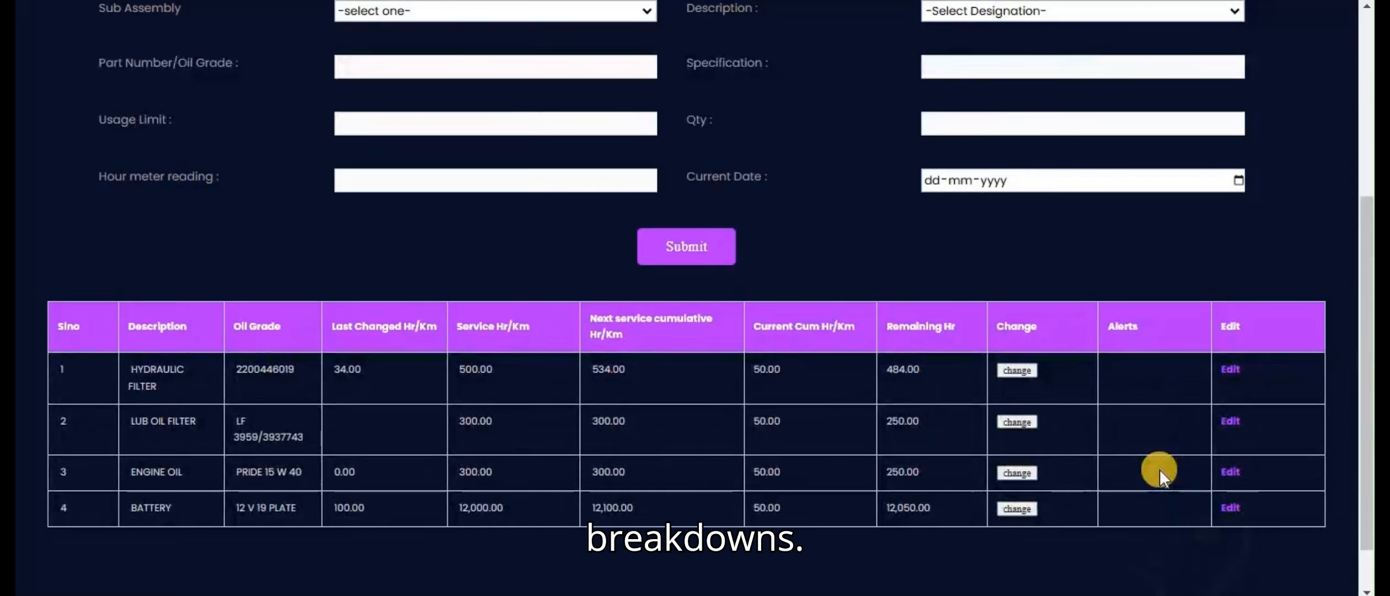
drag(1367, 471, 1359, 287)
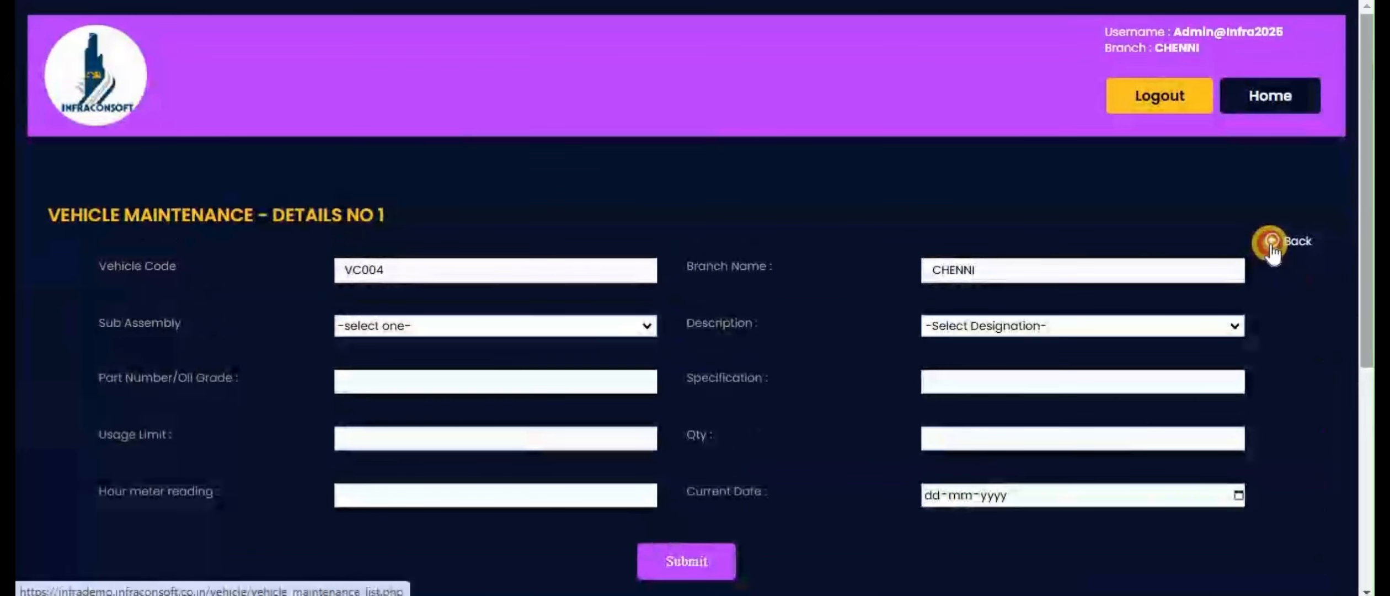
click(1268, 240)
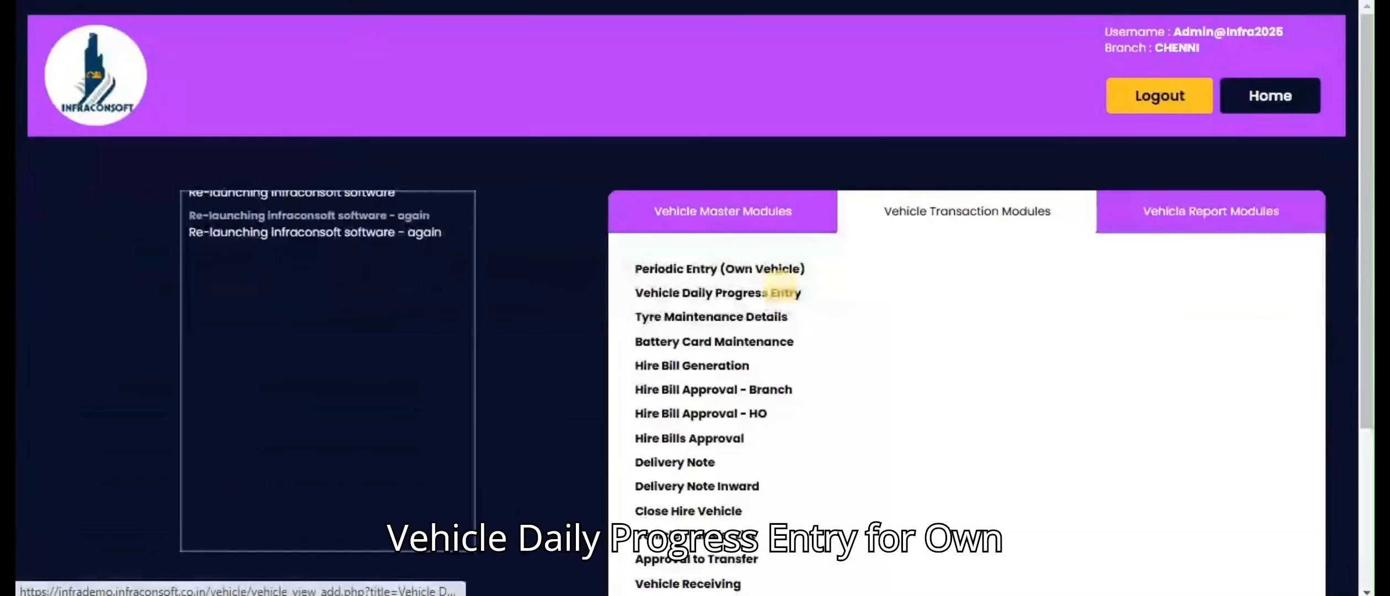
click(781, 290)
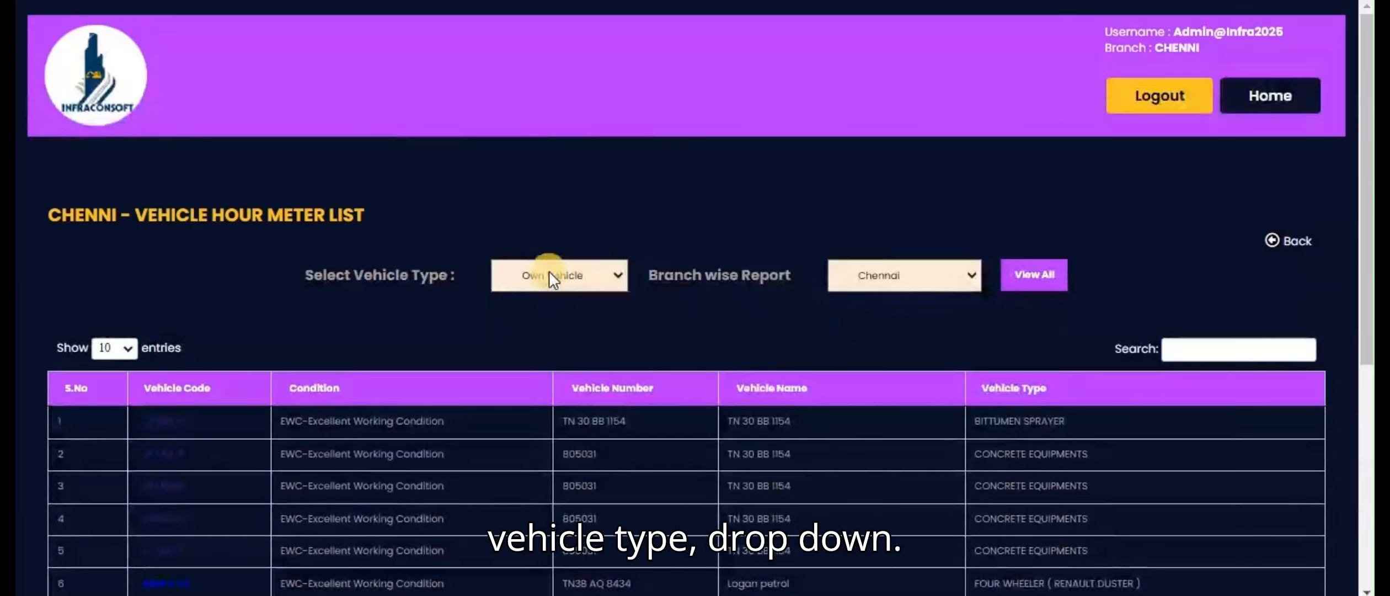
Step: Choose Own Vehicle as the vehicle type and Chennai as the branch for the vehicle hour meter list
click(550, 288)
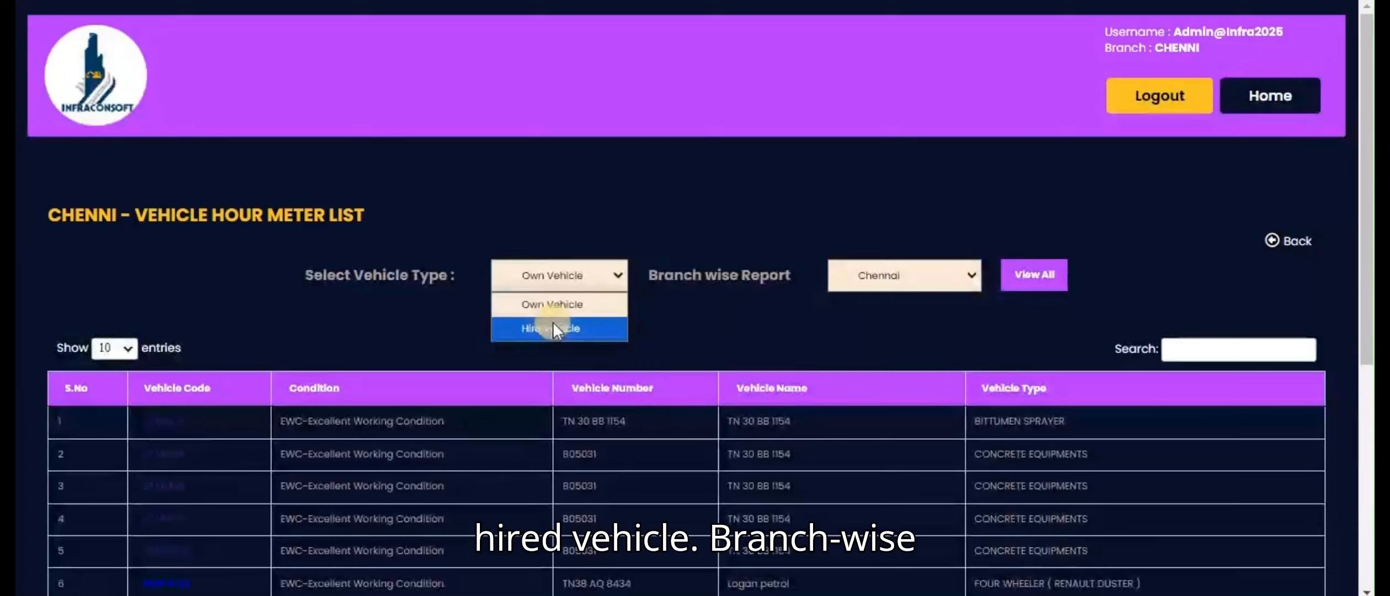
click(554, 305)
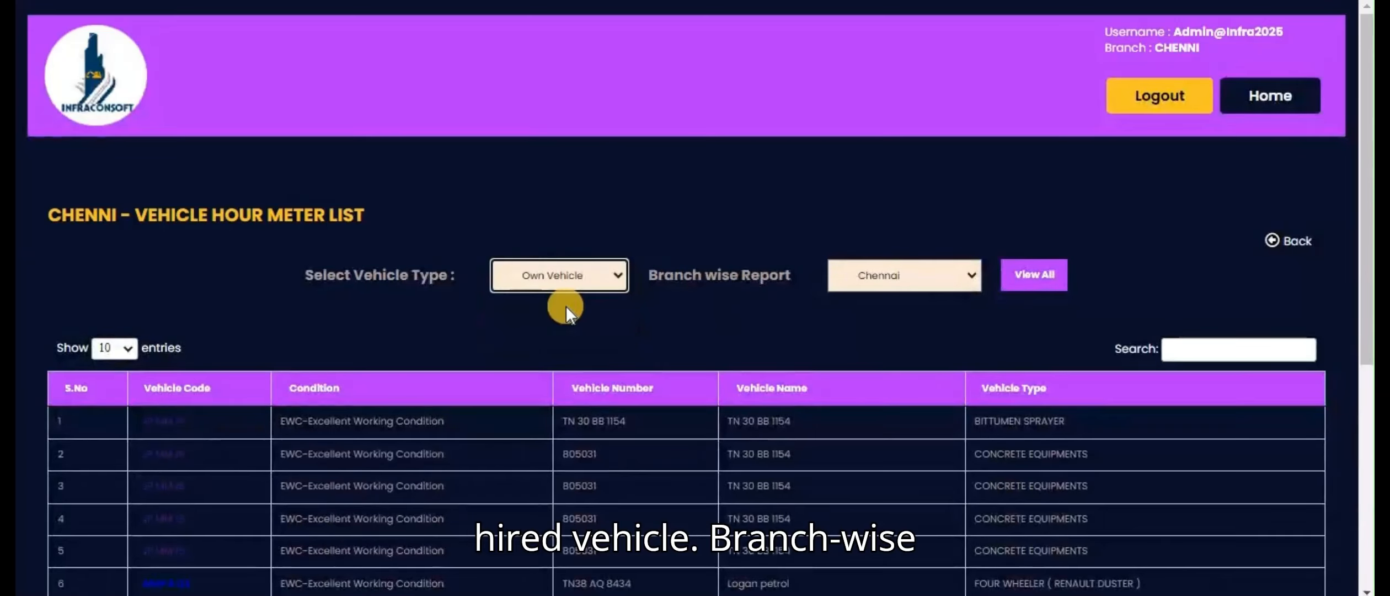
click(849, 282)
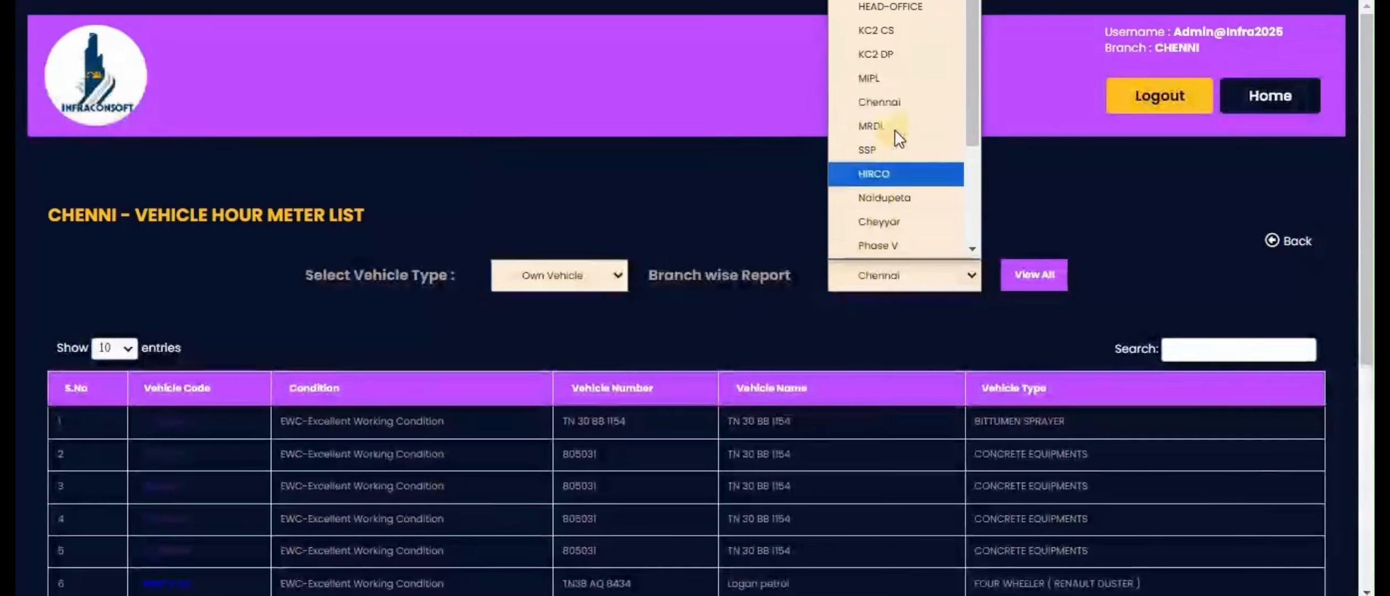
click(899, 100)
Step: Open the position entries of the first listed vehicle, the BITTUMEN SPRAYER, and start a new load entry
click(1165, 345)
drag(1366, 342, 1363, 391)
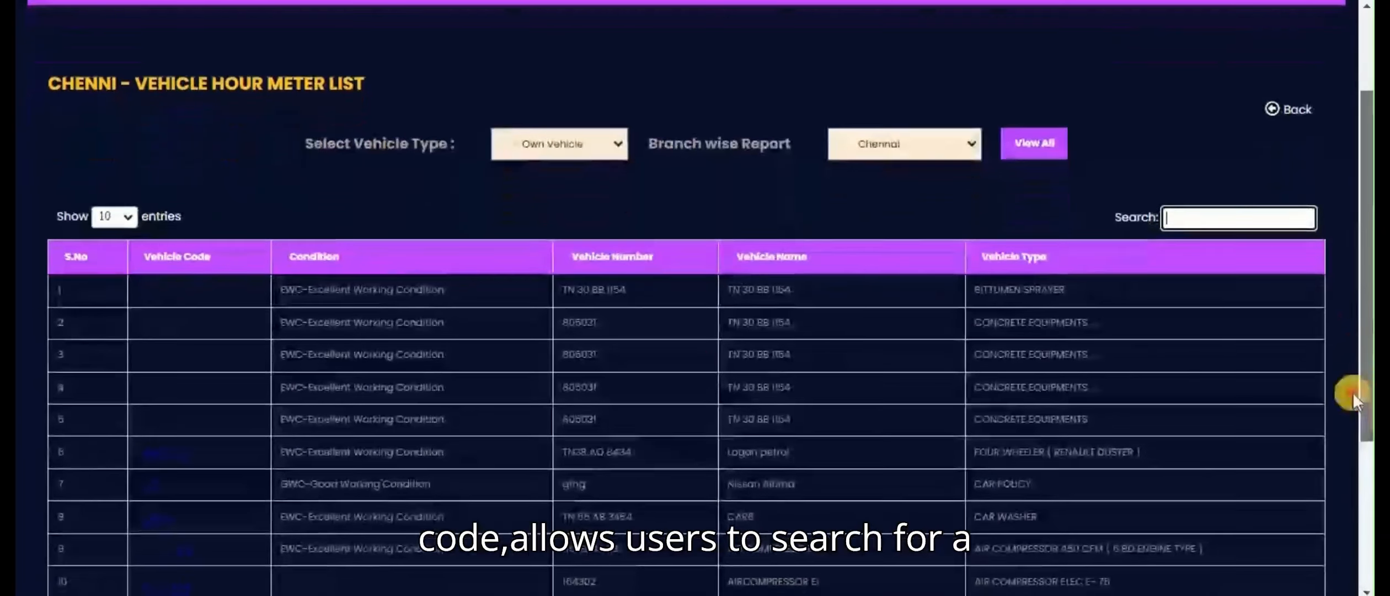
click(190, 265)
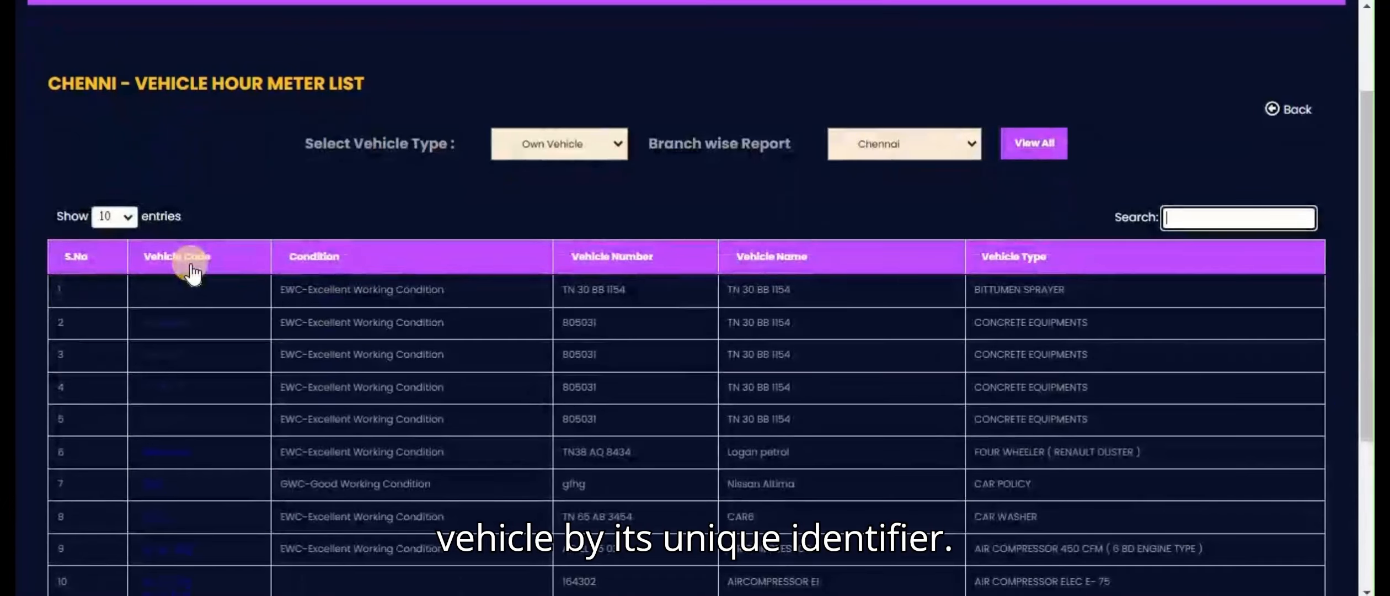
click(323, 259)
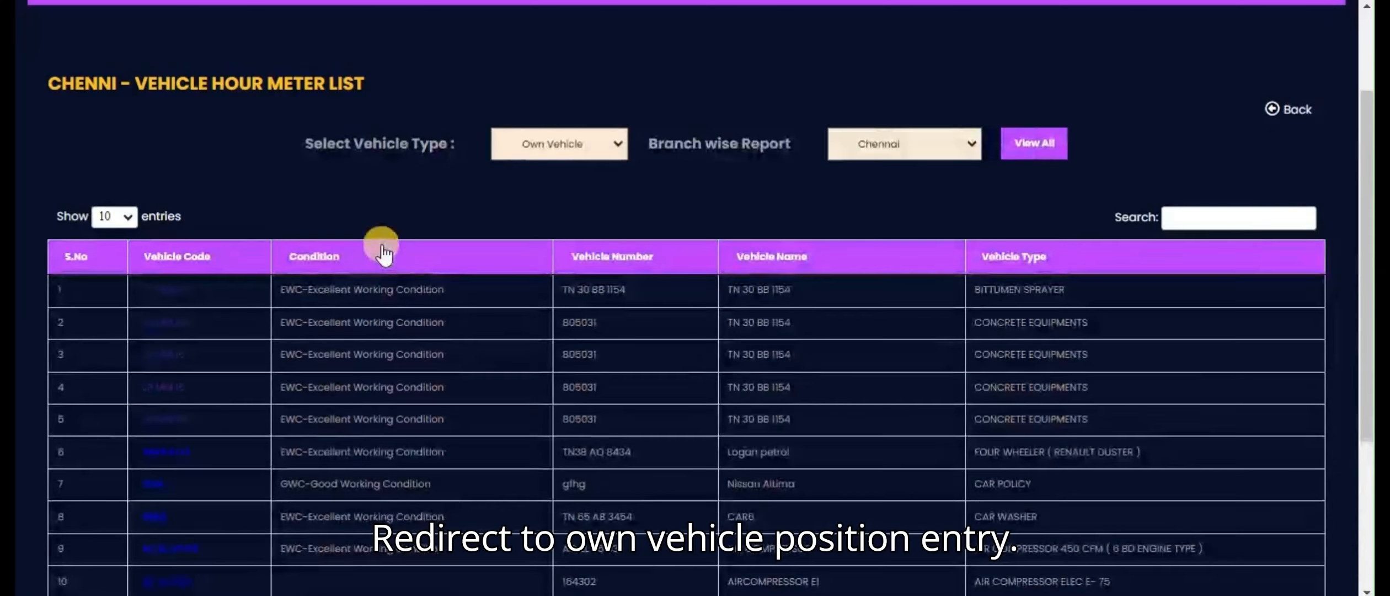
click(170, 293)
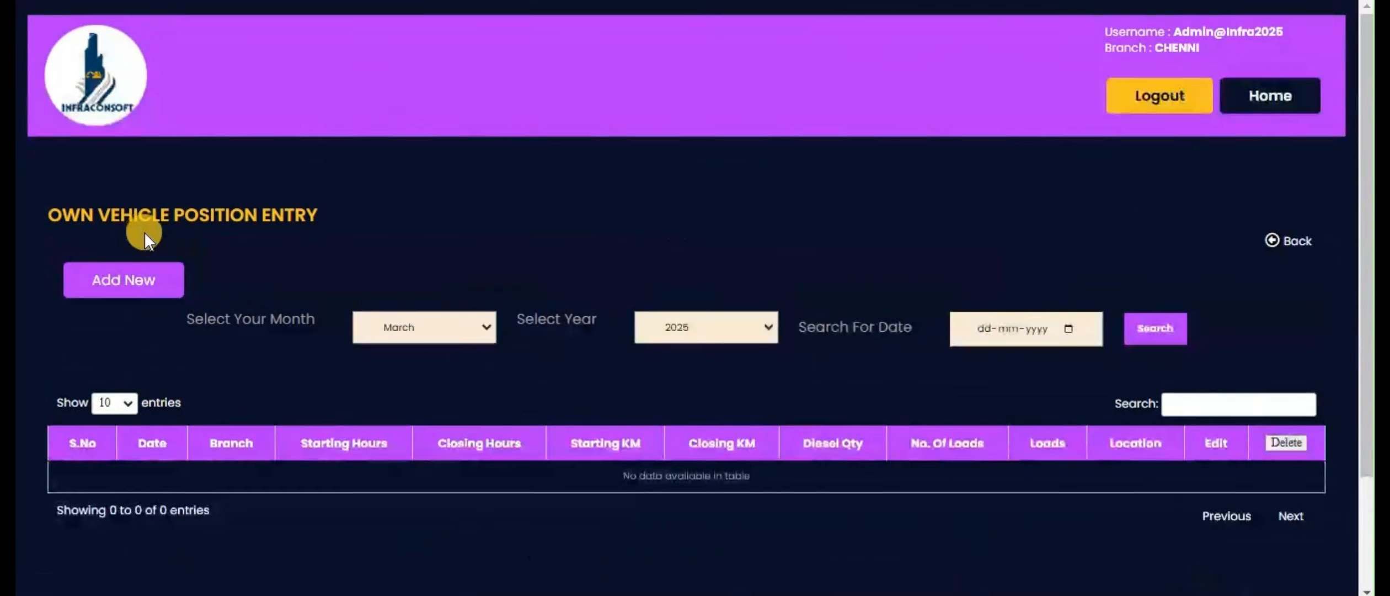
click(126, 281)
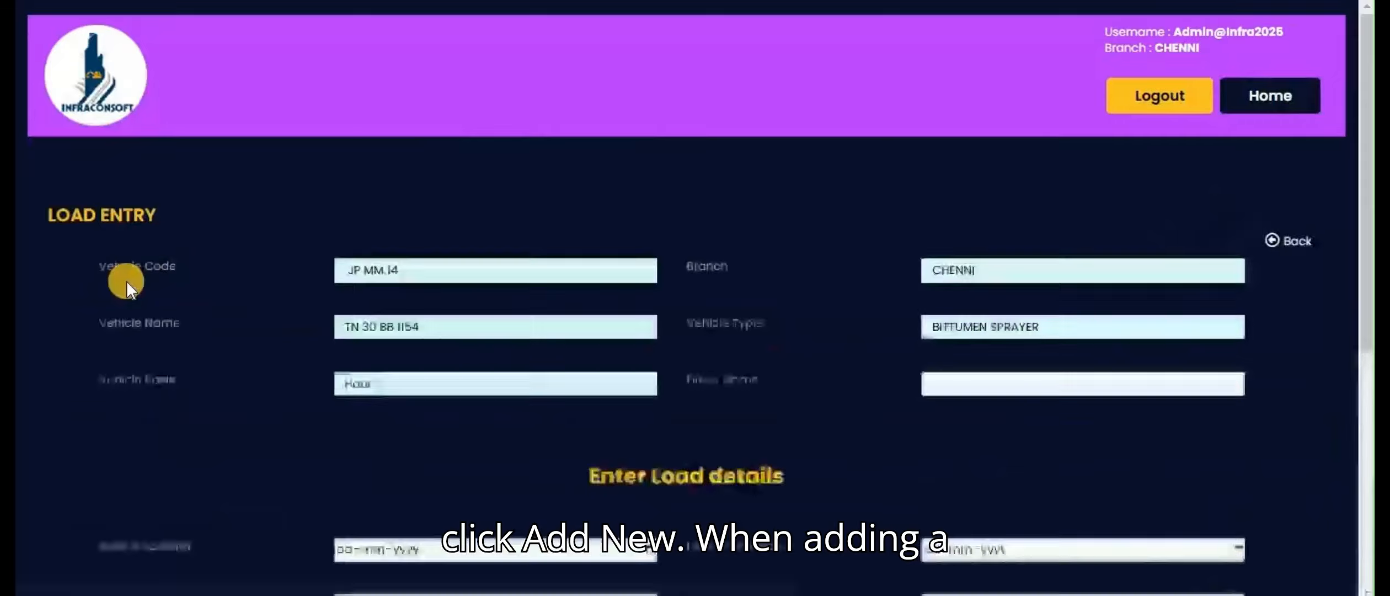
Step: Fill in the driver's name and set both the loading and unloading dates to 03-03-2025
scroll(1357, 313, down, 2)
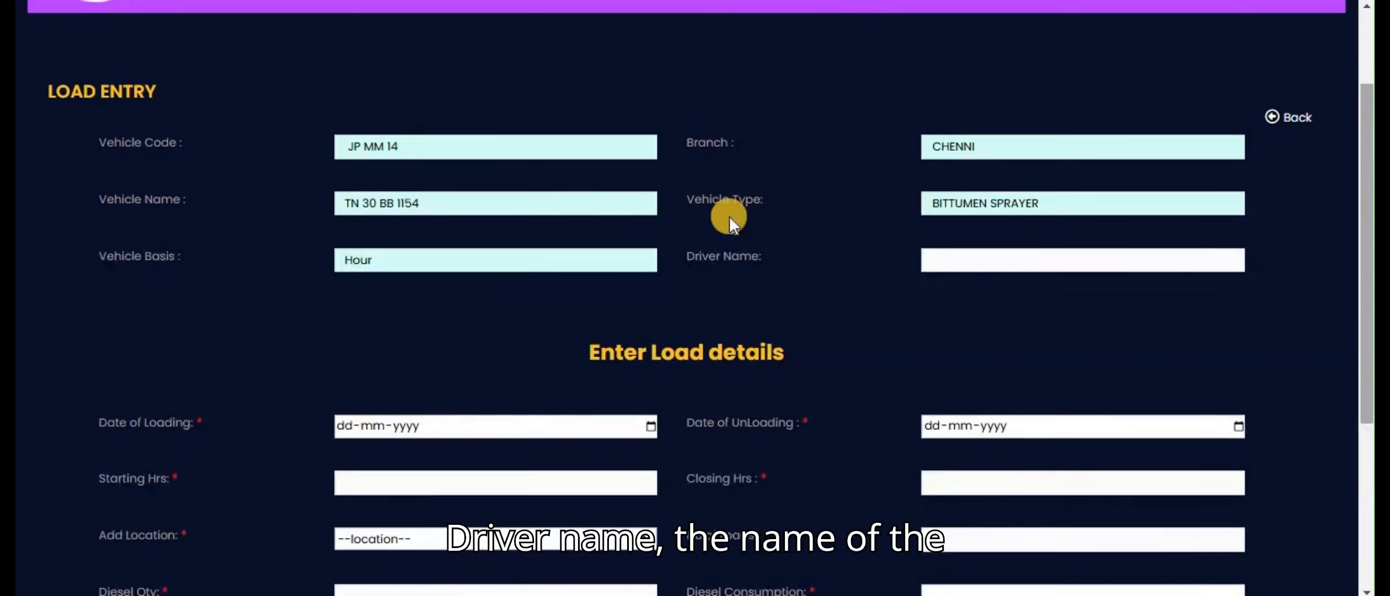
click(972, 261)
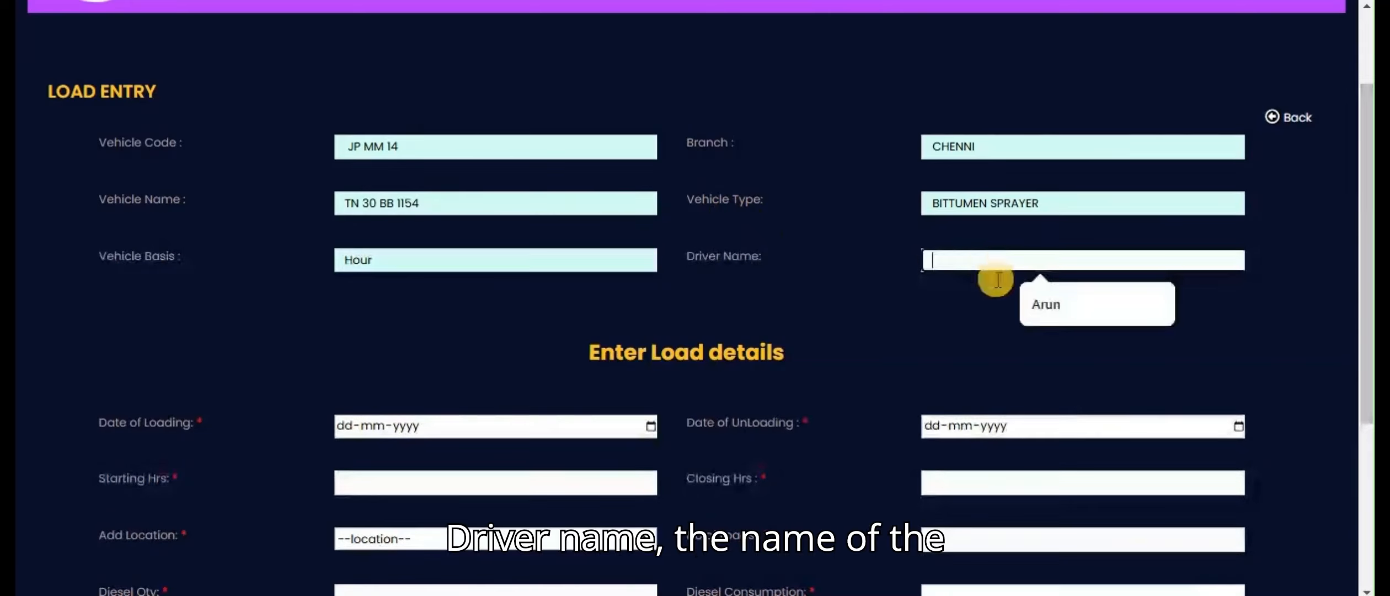
click(1061, 312)
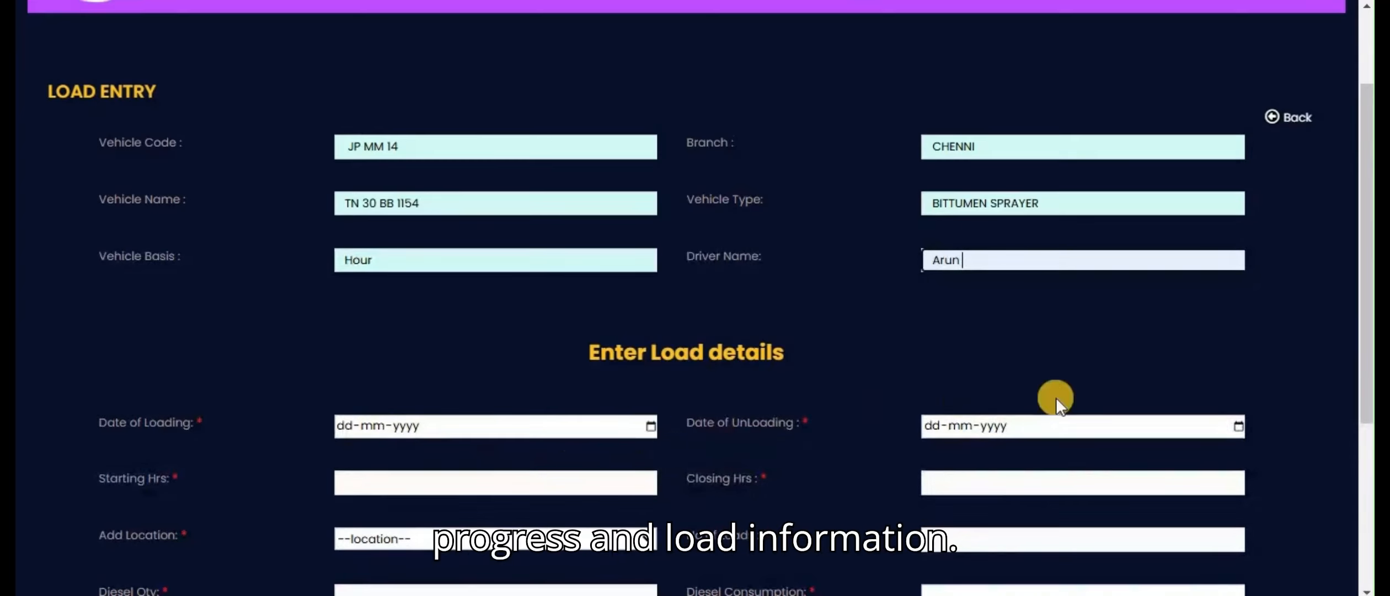
drag(1362, 388, 1360, 468)
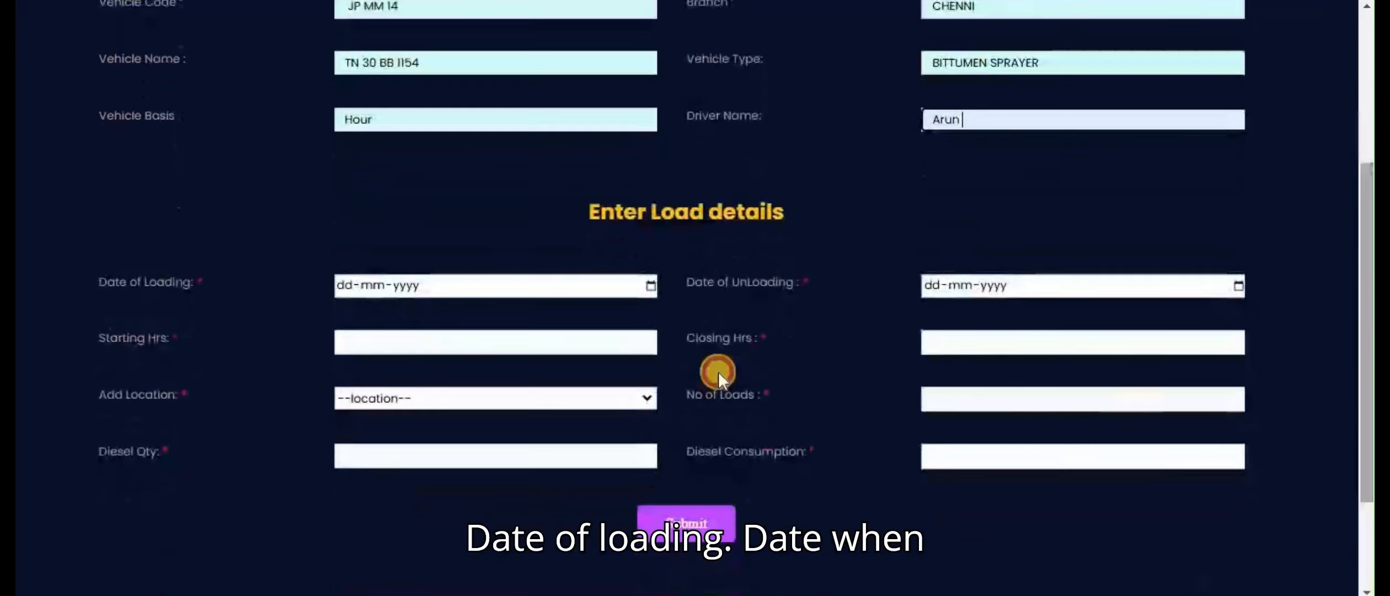
click(652, 285)
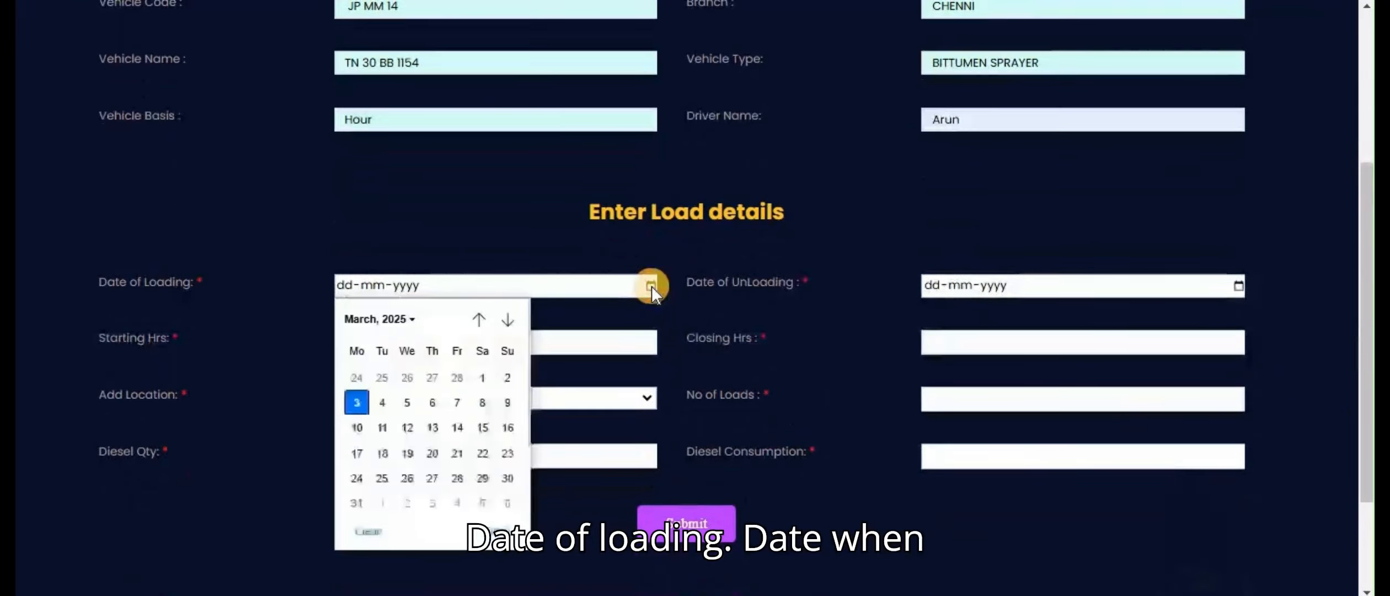
click(363, 398)
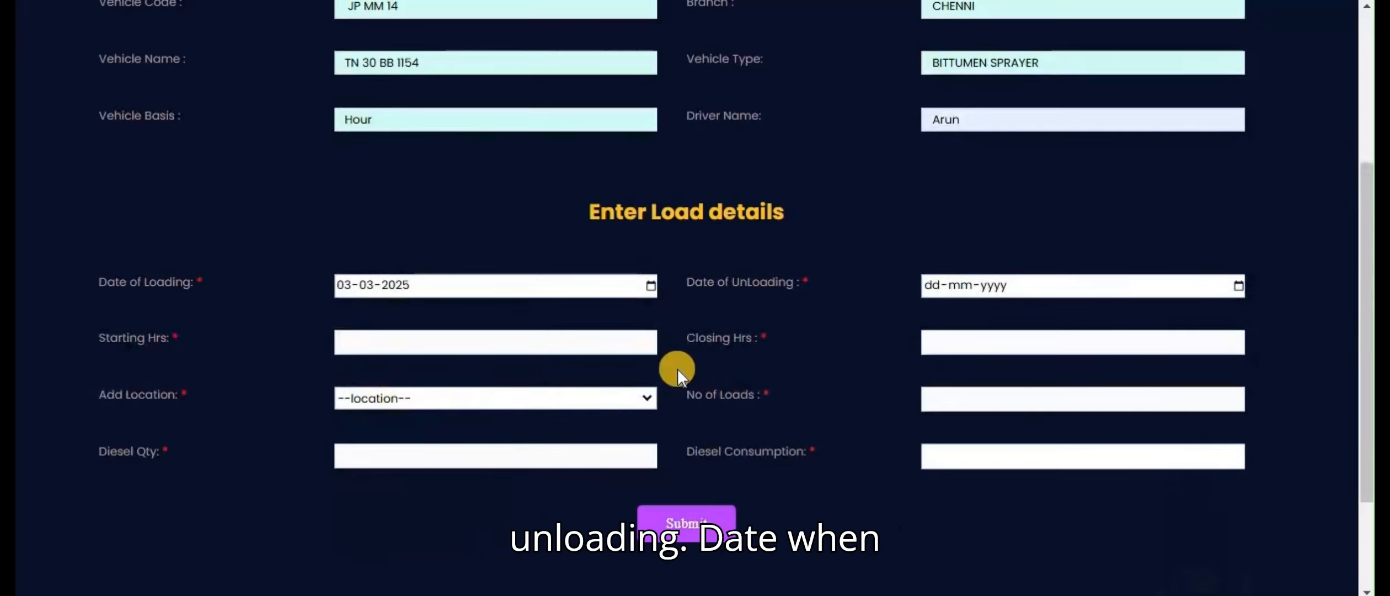
click(1238, 284)
click(947, 400)
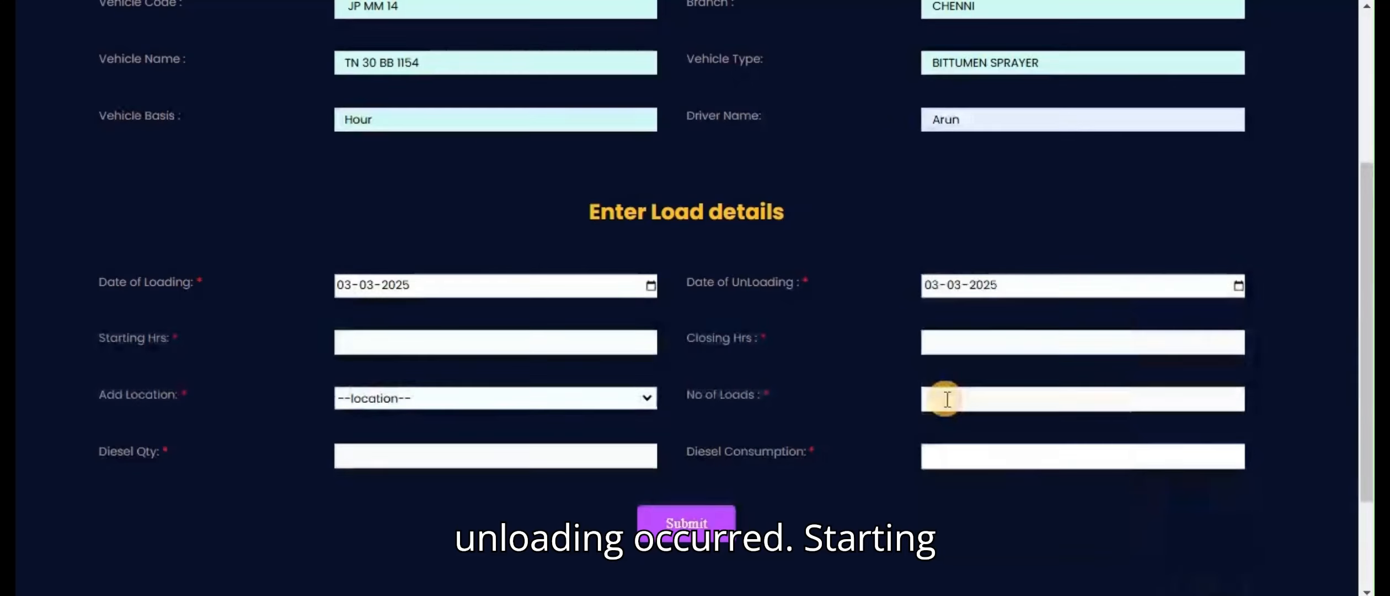
Step: Set the starting hours to 4, the closing hours to 3 and the location to Ashoka's pillar
click(375, 345)
click(449, 380)
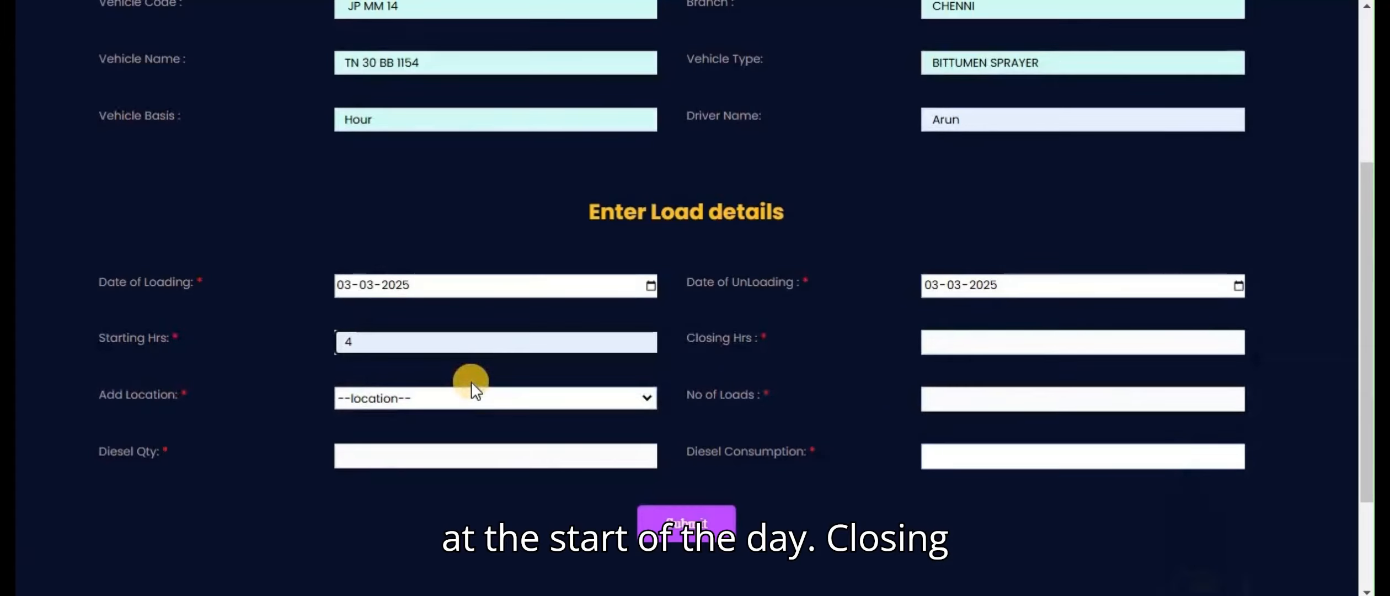
click(933, 354)
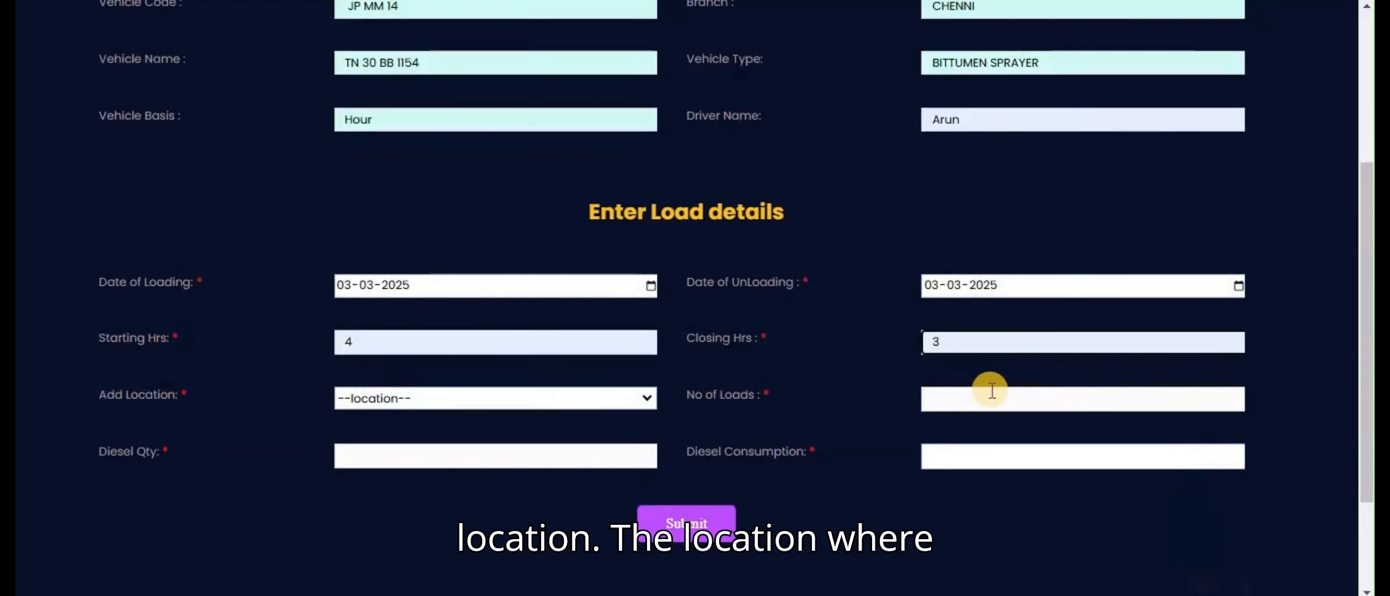
click(471, 397)
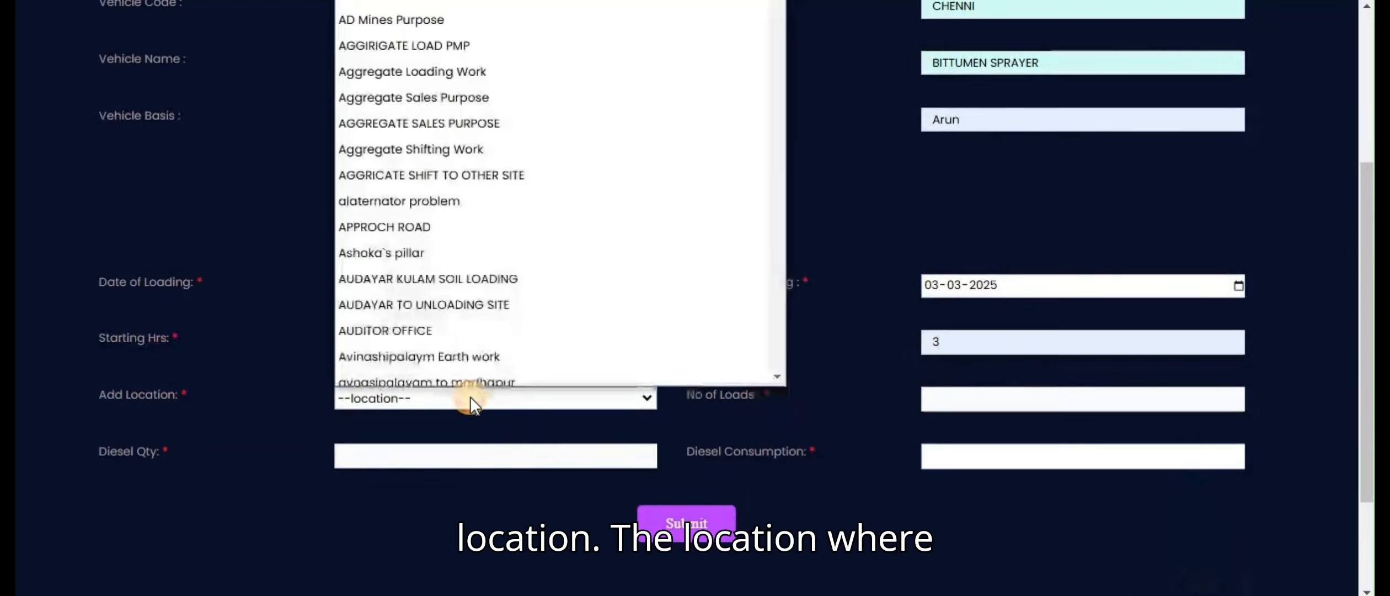
click(461, 243)
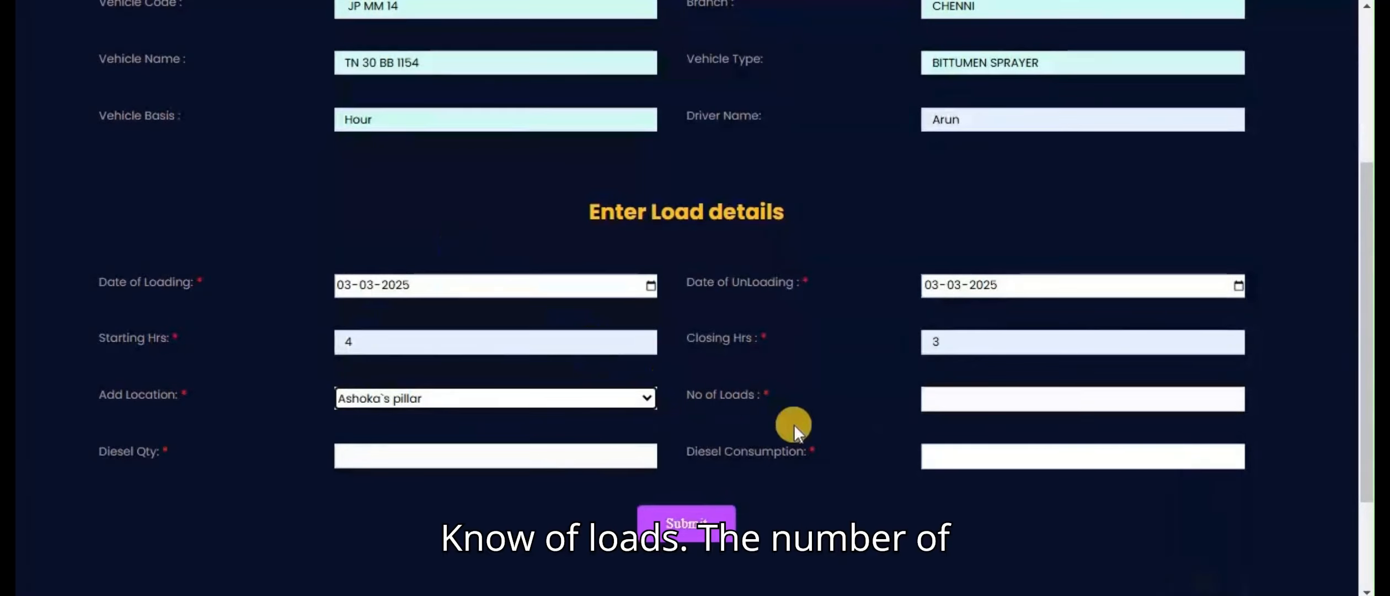
Step: Complete the load details with 3 loads, diesel quantity 3 and diesel consumption 2
click(938, 403)
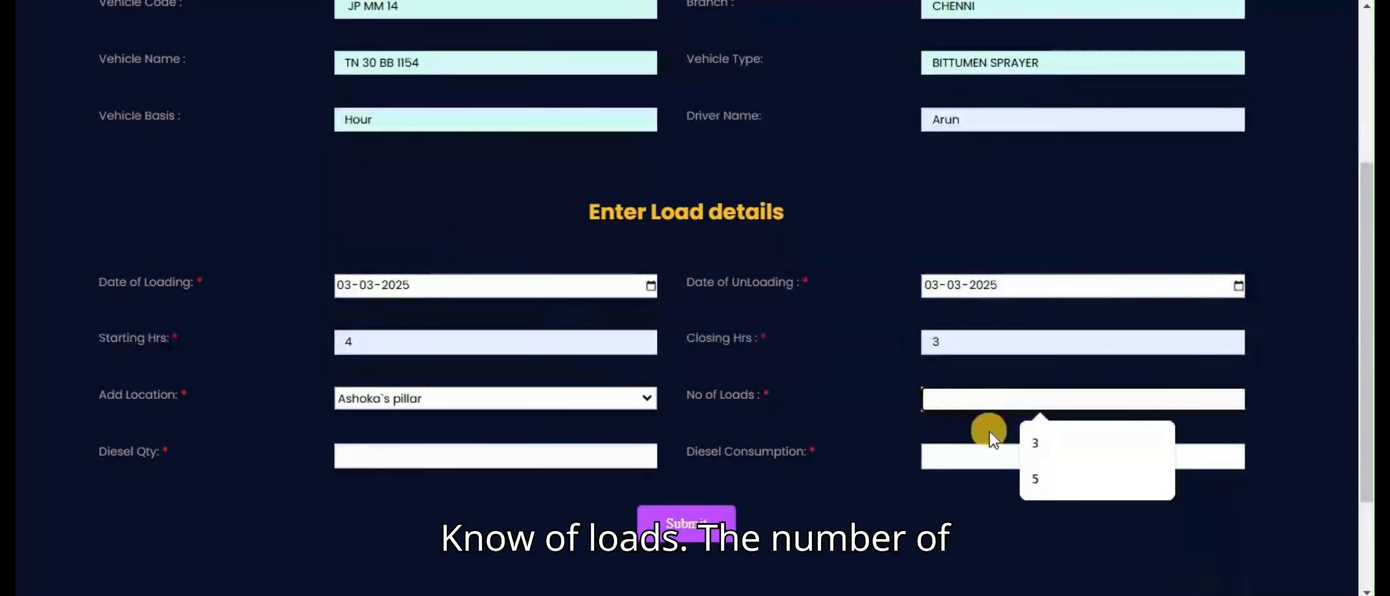
click(1037, 448)
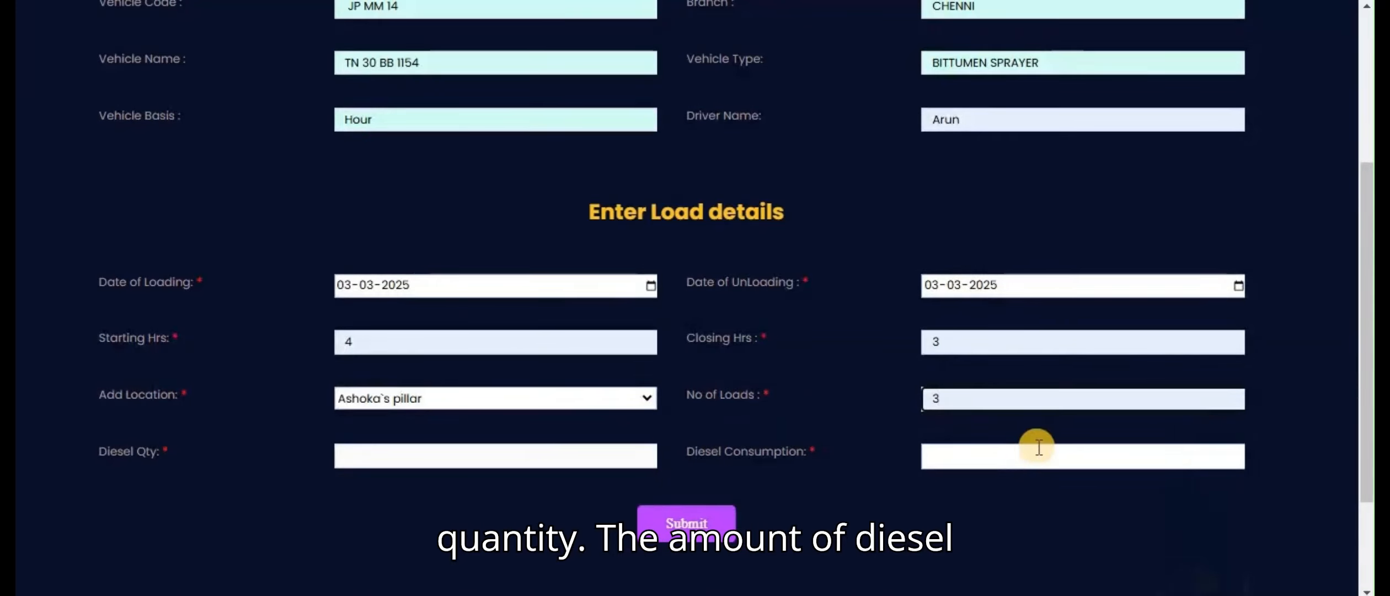
click(548, 466)
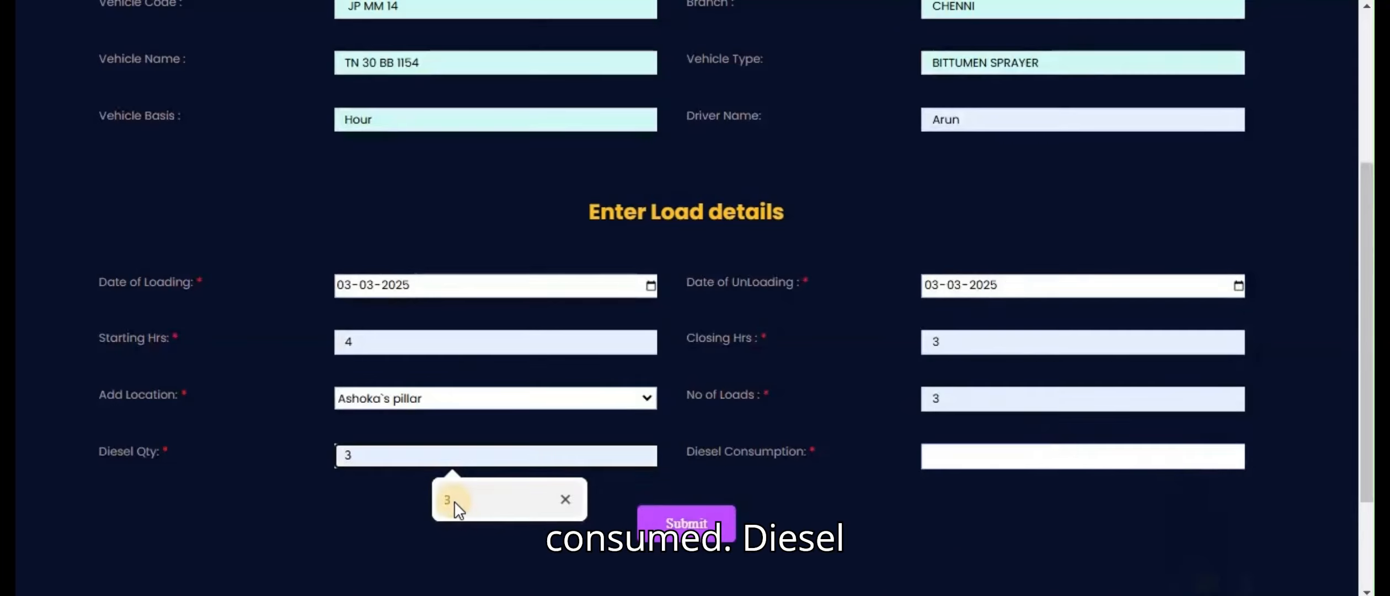
click(453, 500)
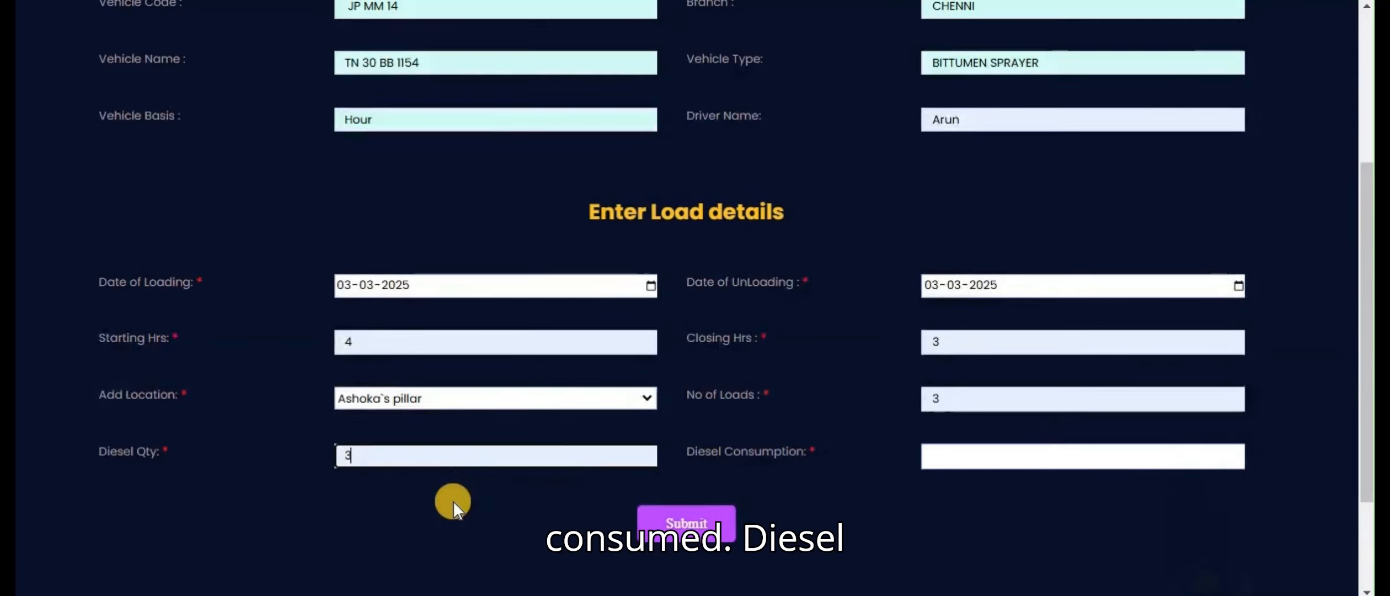
click(956, 467)
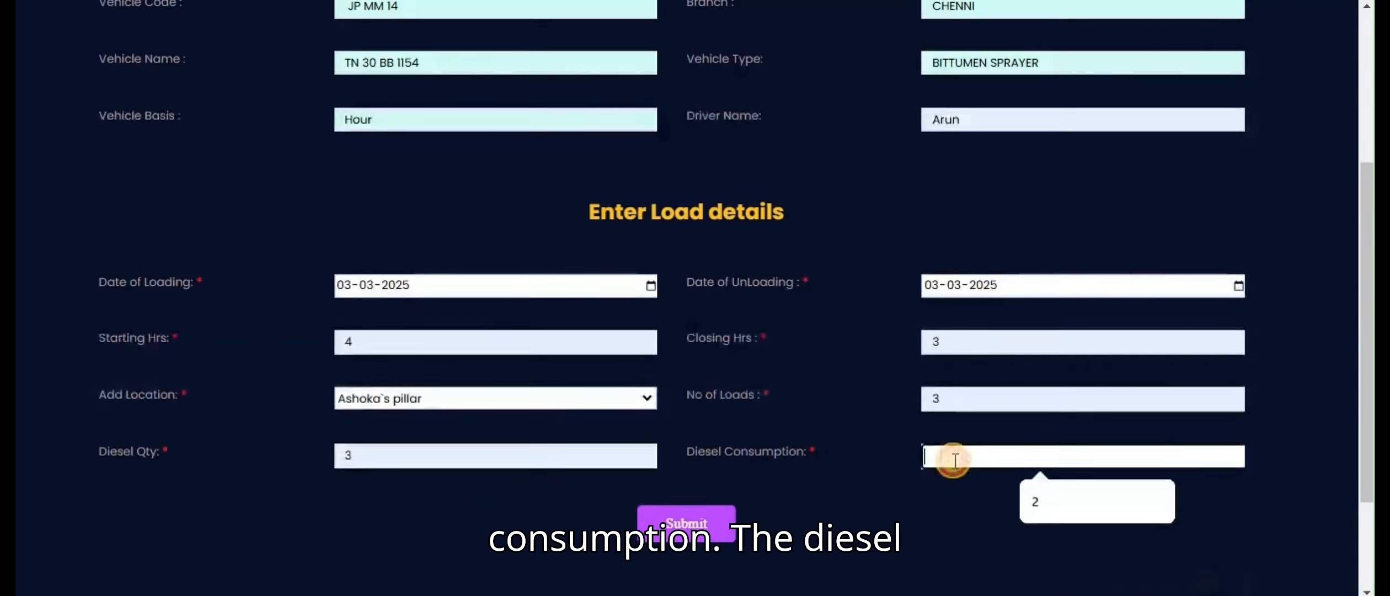
click(1029, 502)
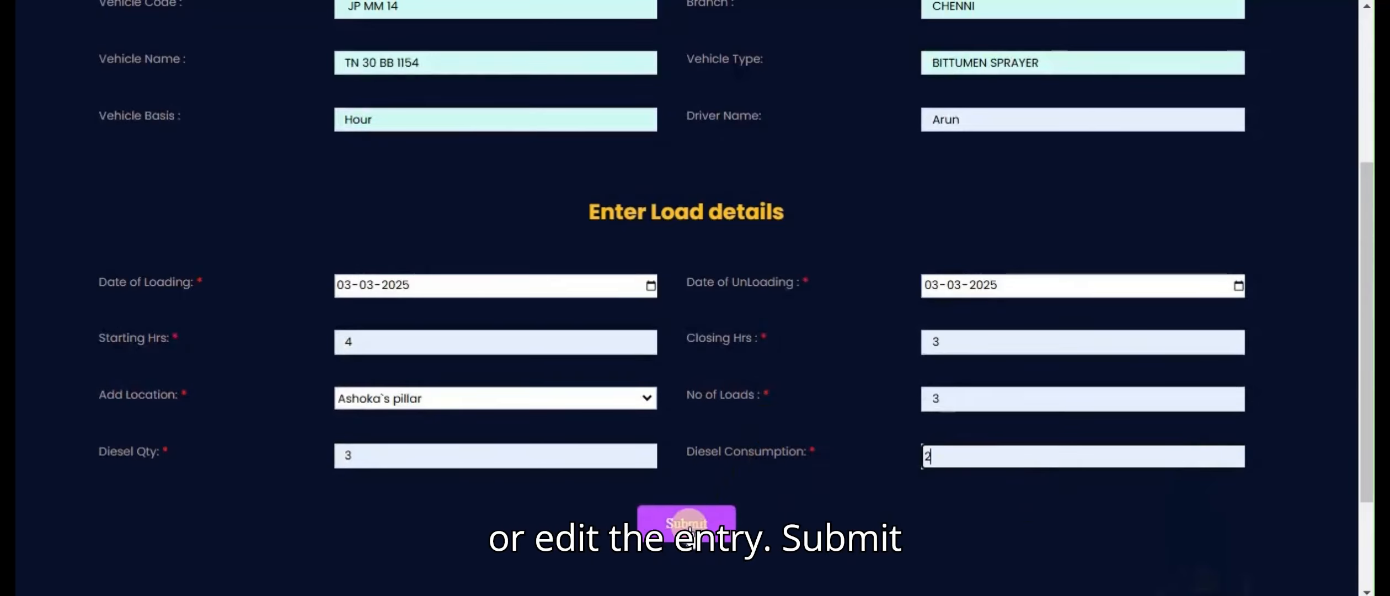
Step: Submit the load entry, acknowledge the save, and check its starting and closing KM in the position list
click(684, 525)
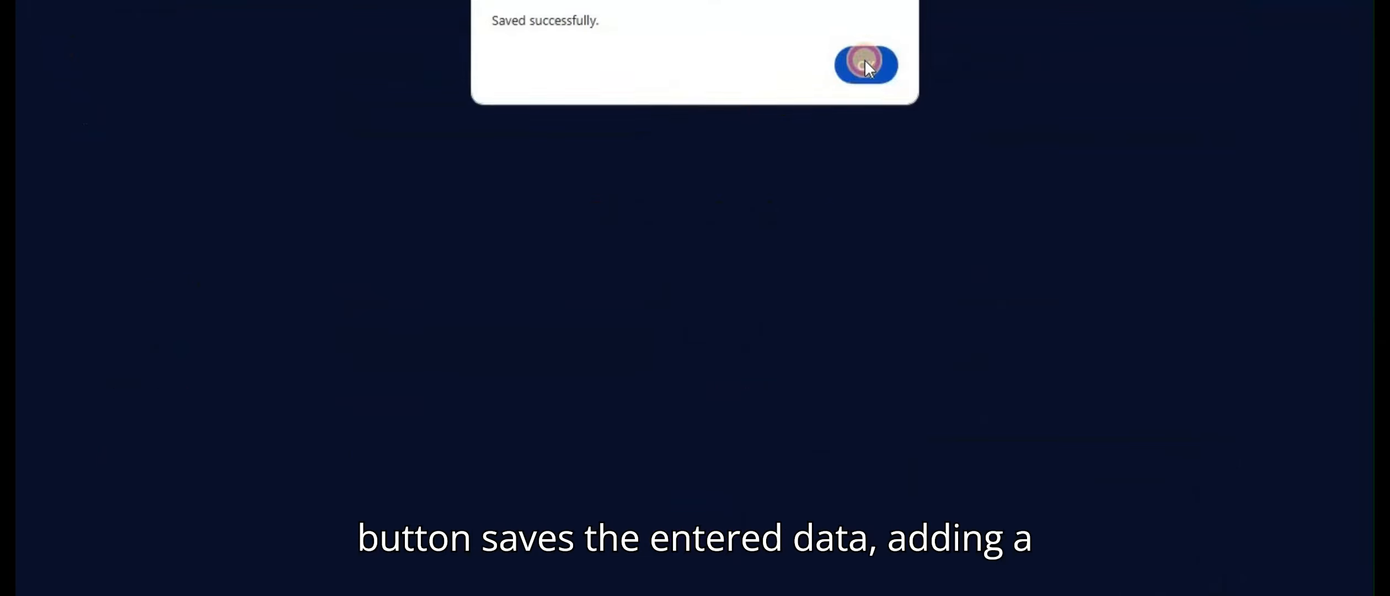
click(865, 61)
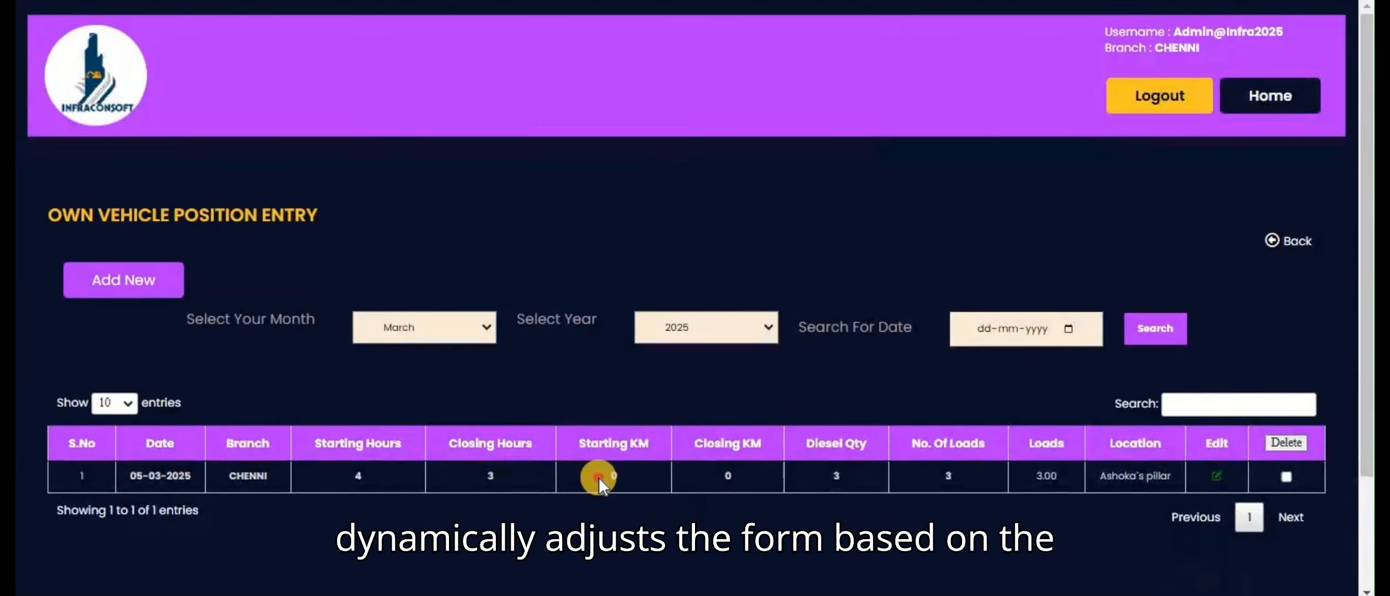
drag(599, 477, 732, 479)
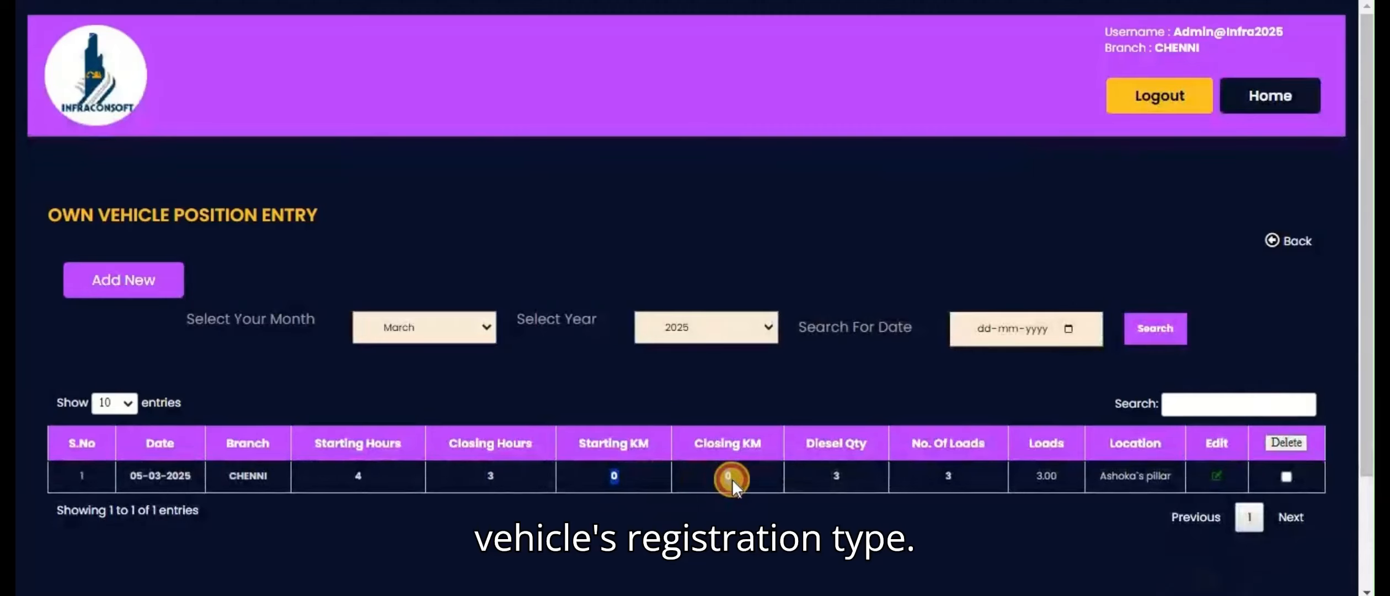
click(660, 506)
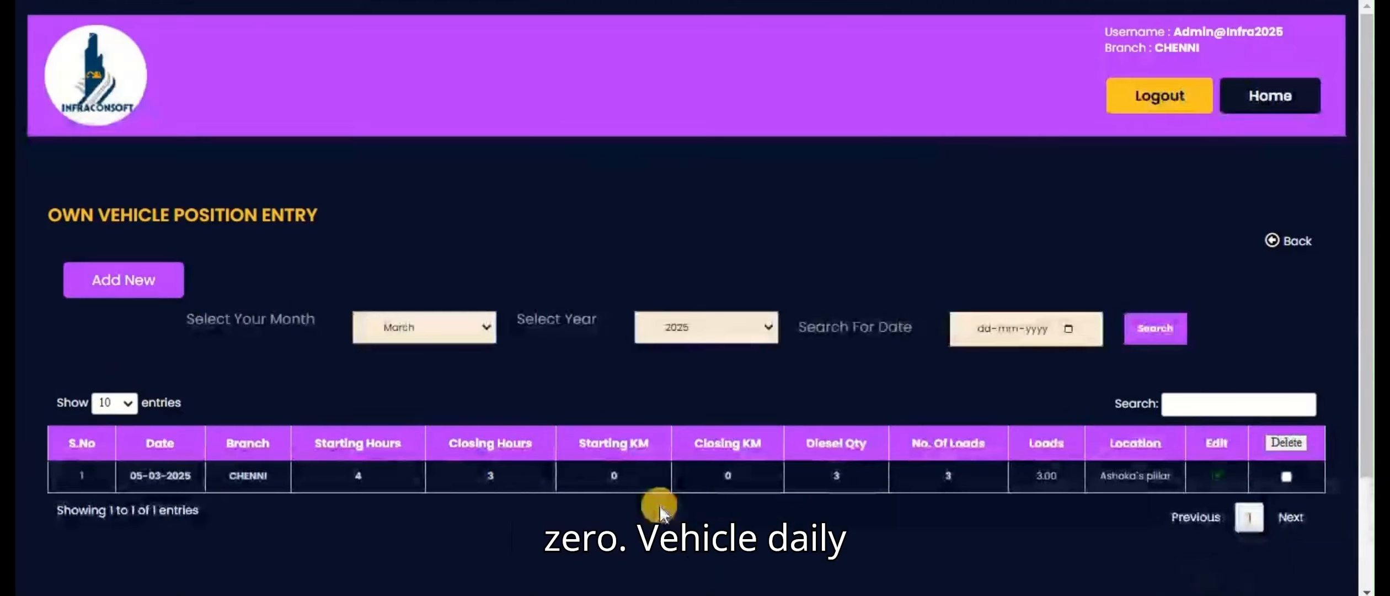
Step: Return to the vehicle hour meter list, switch the vehicle type to hire vehicles, and open the hour meter basis position list
click(1272, 240)
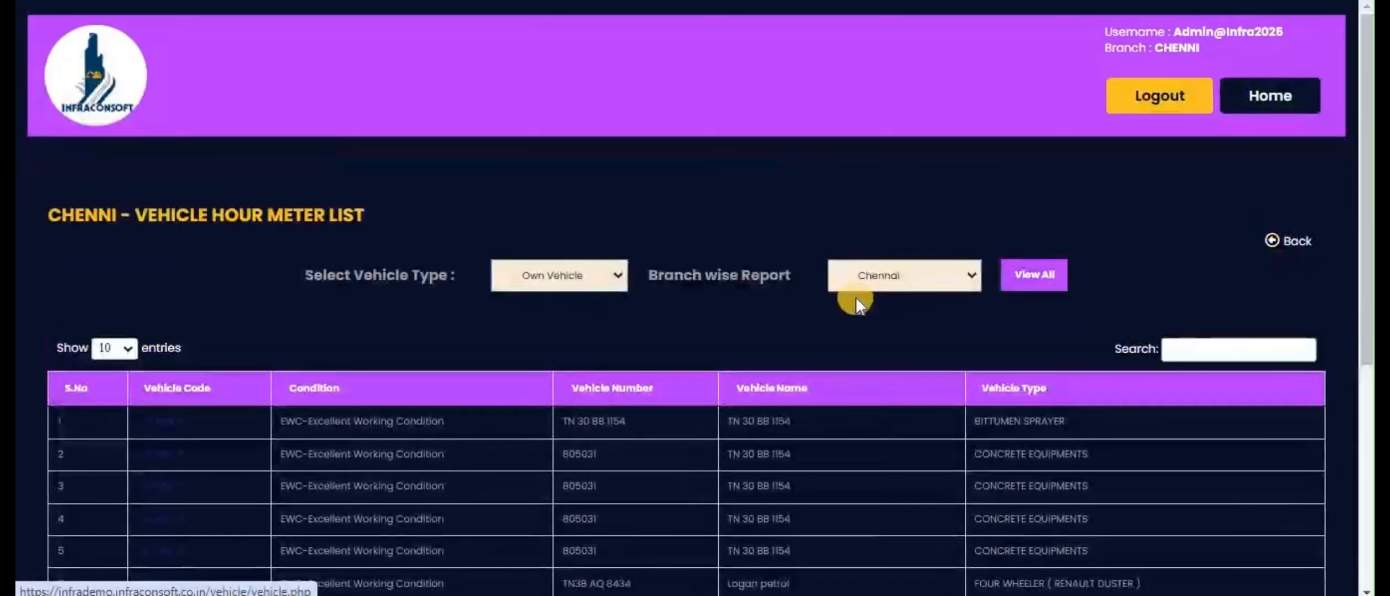
click(525, 281)
click(530, 328)
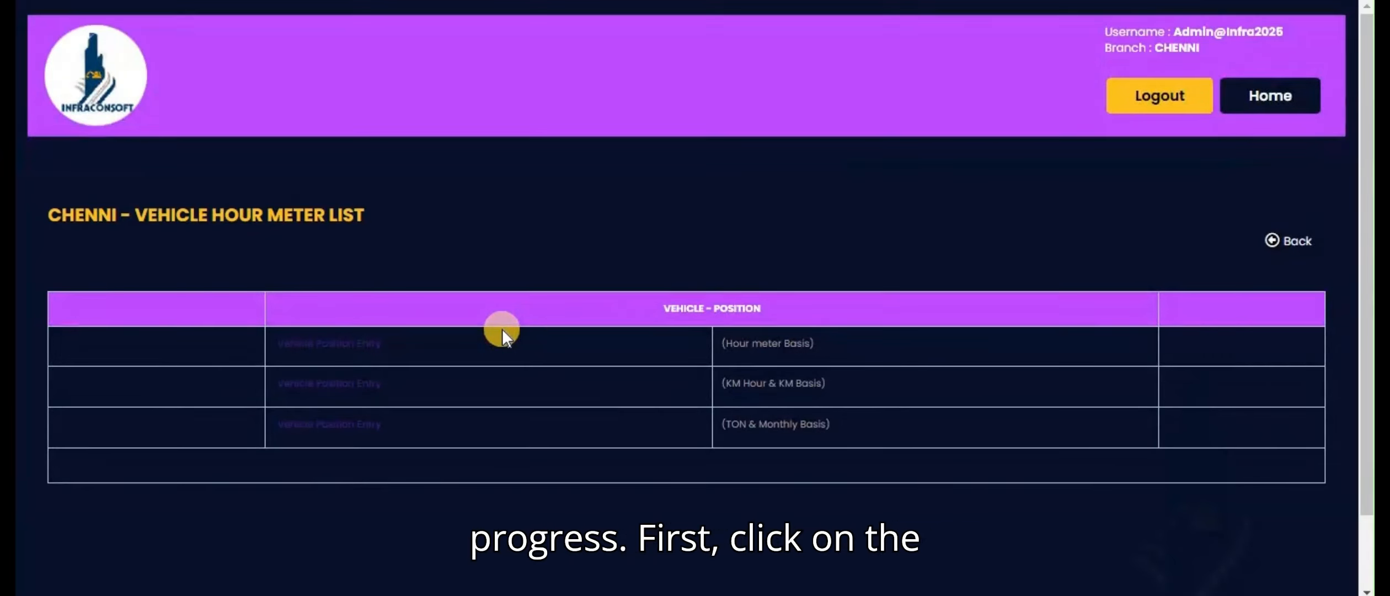
click(372, 345)
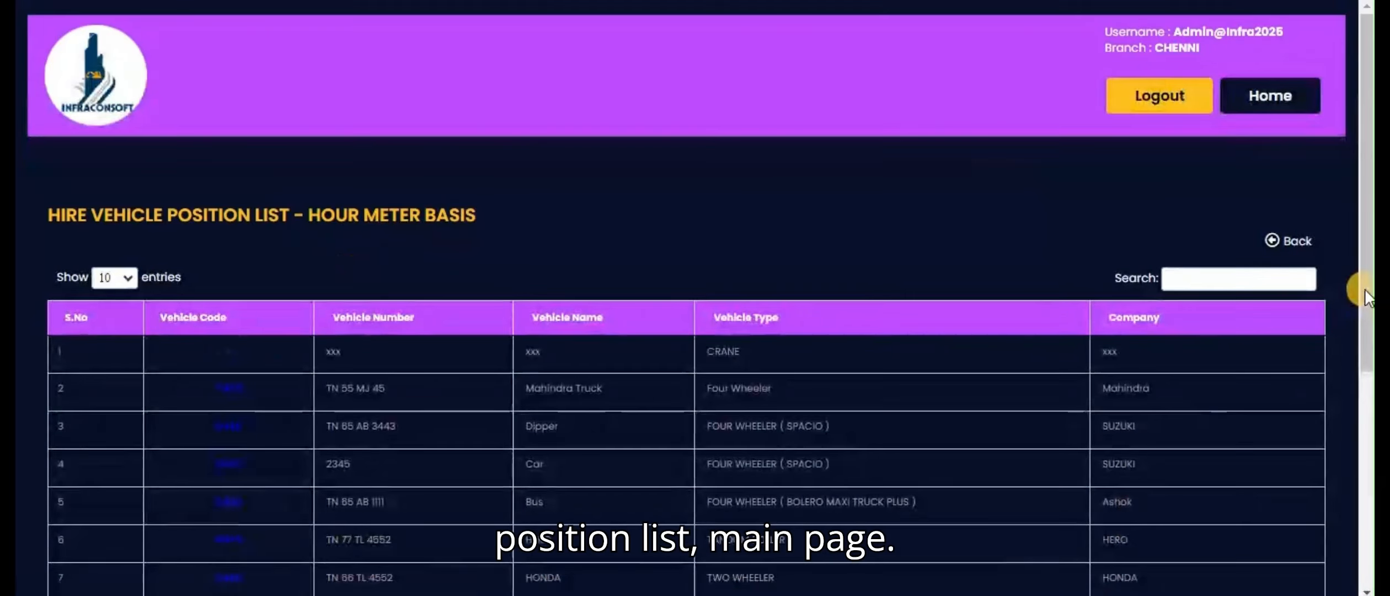
Step: Open the position entries of the Mahindra Truck and start a new hire vehicle position entry
drag(1357, 295, 1363, 381)
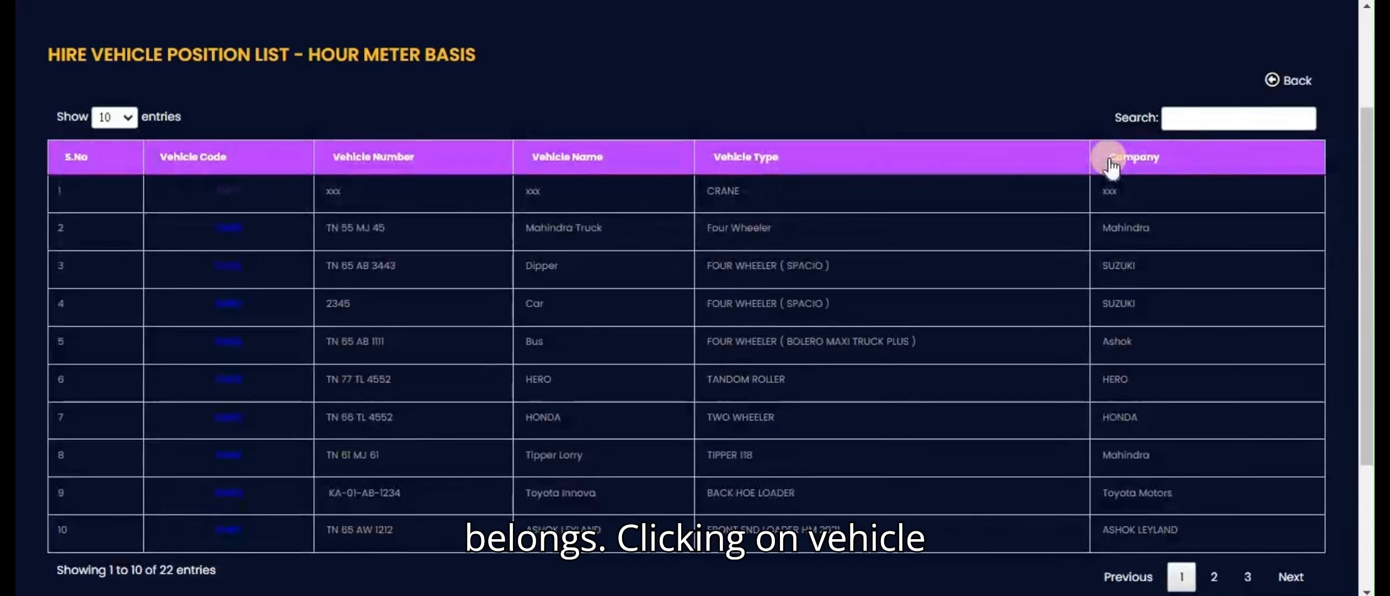
click(224, 228)
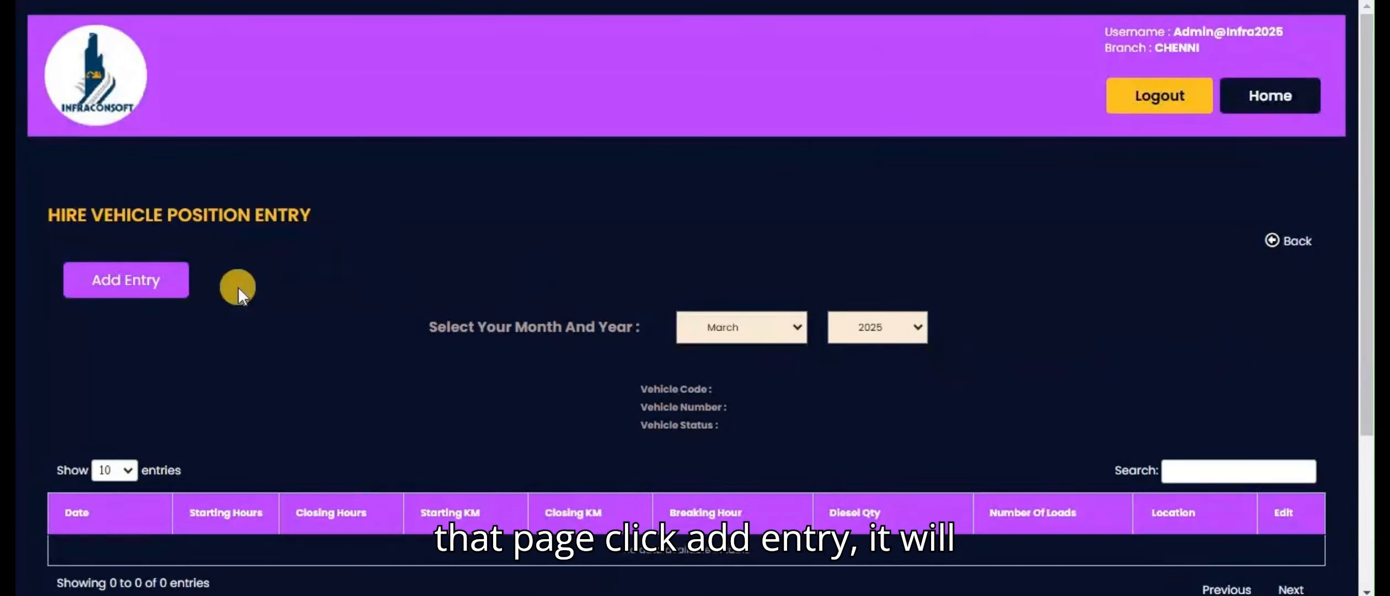
click(149, 270)
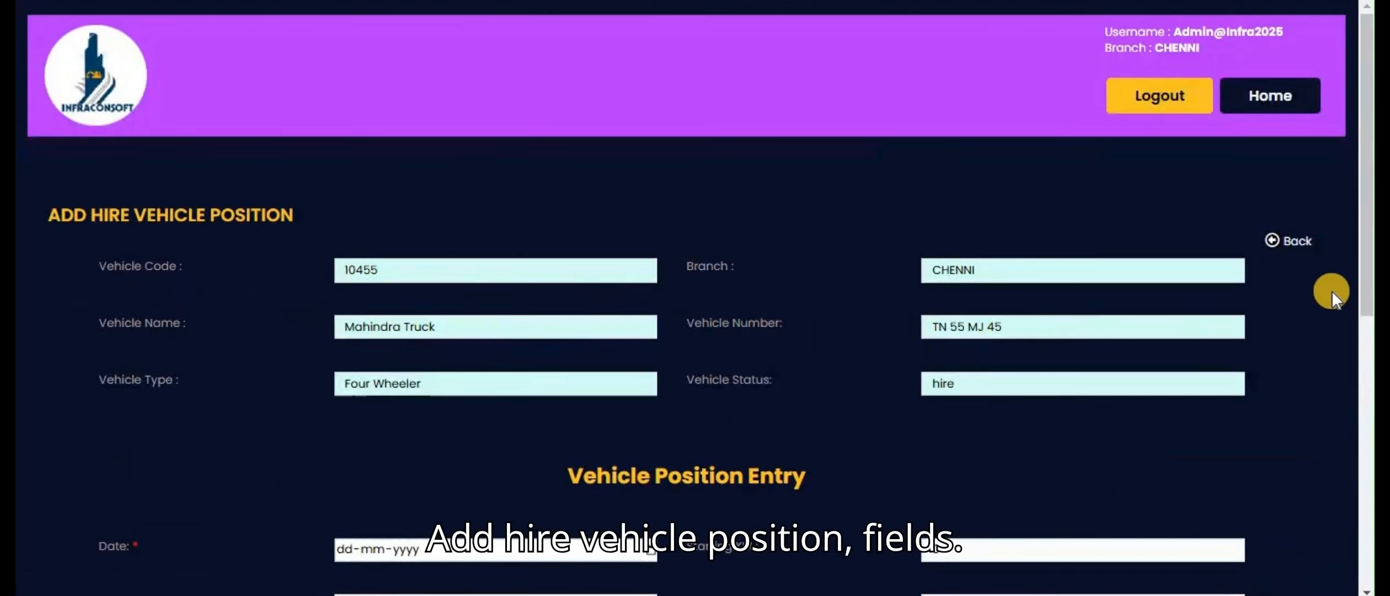
Step: Review the prefilled vehicle name, vehicle type and vehicle status in the new hire vehicle entry
drag(1364, 284, 1369, 389)
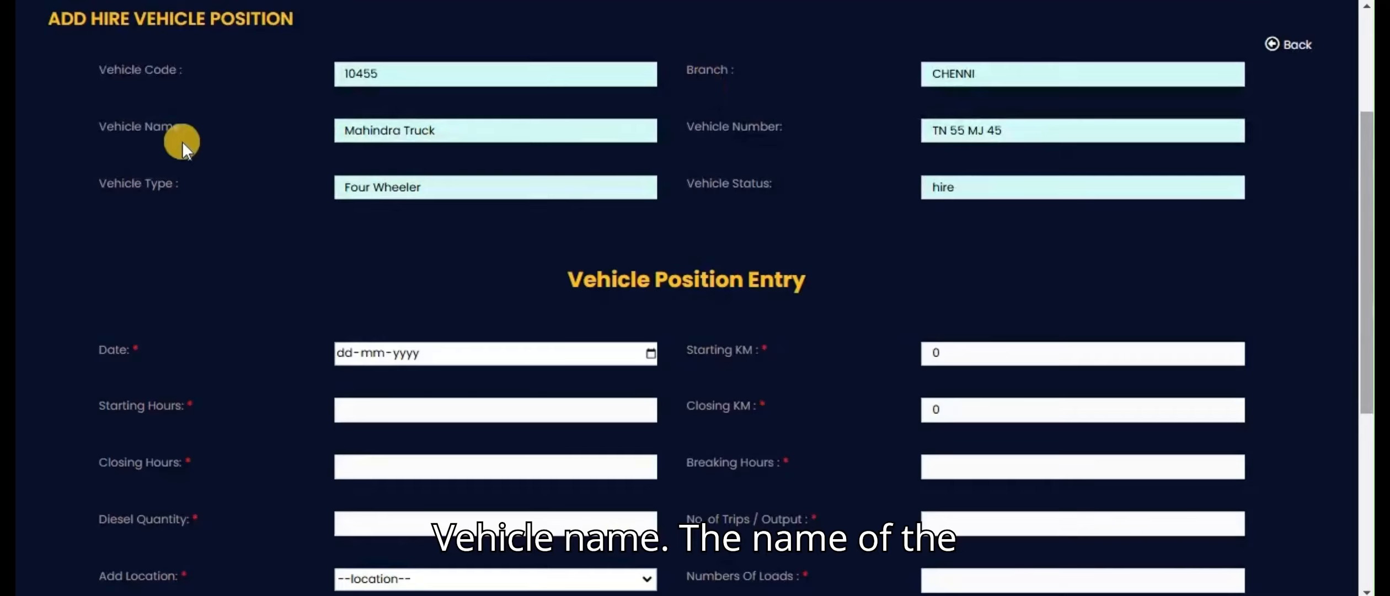
drag(466, 136, 256, 158)
click(256, 158)
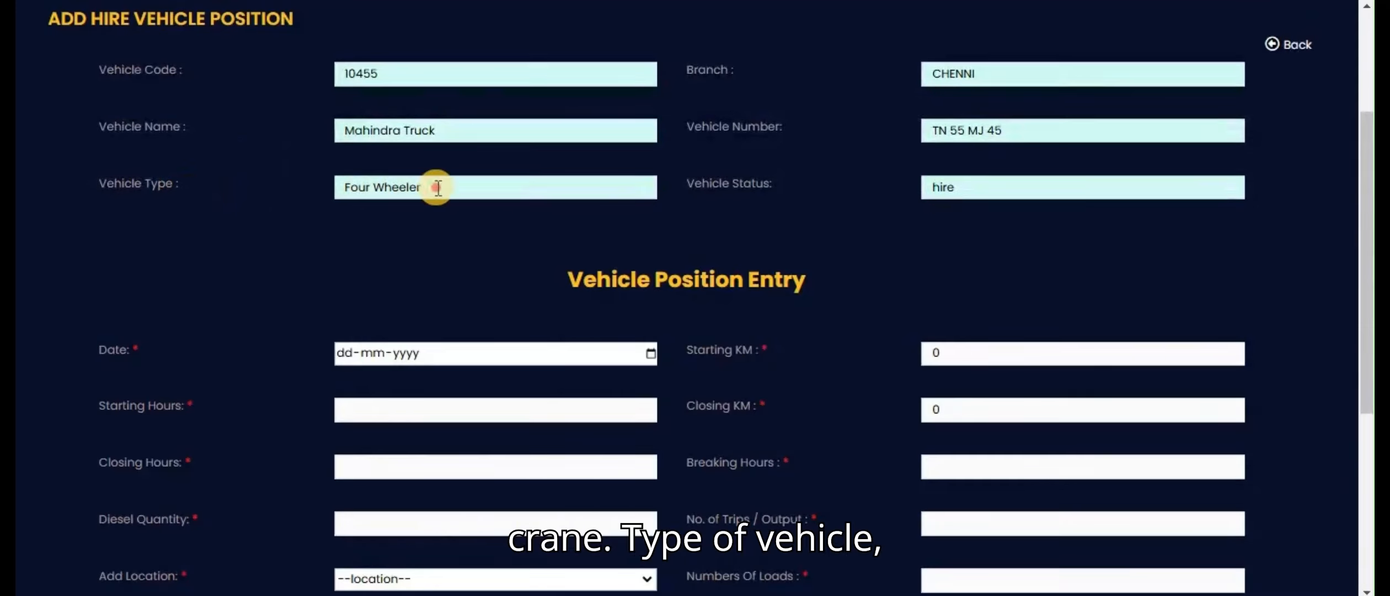
drag(434, 188, 340, 188)
click(251, 218)
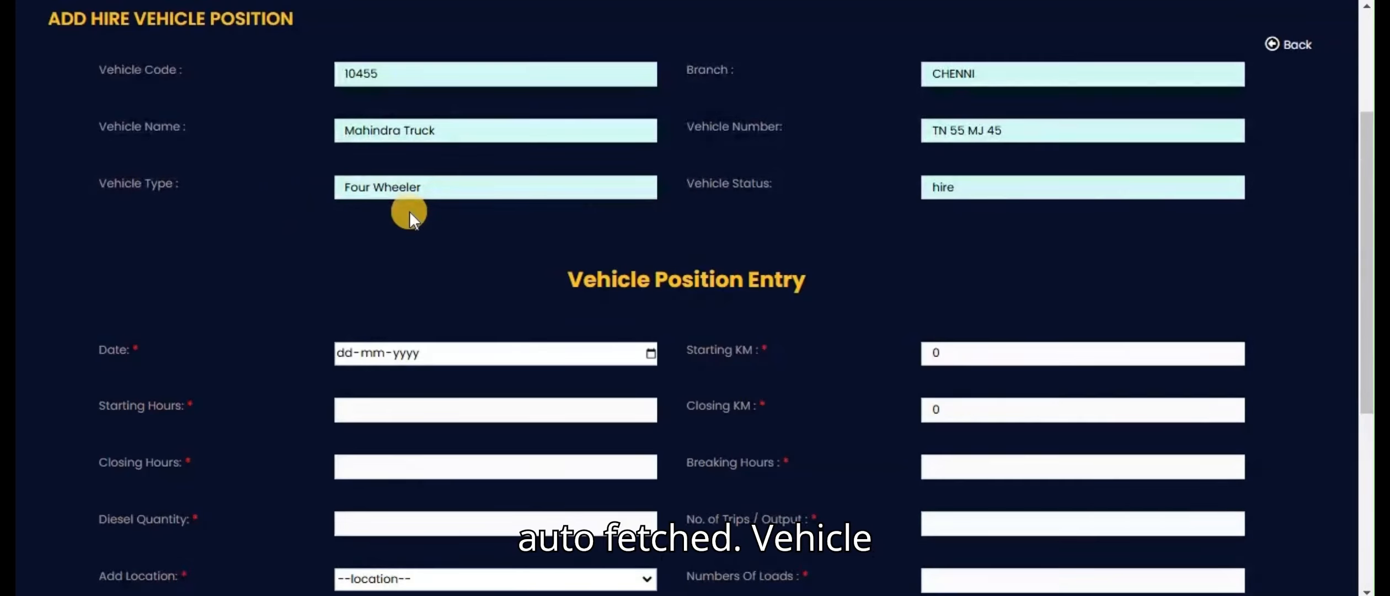
click(914, 188)
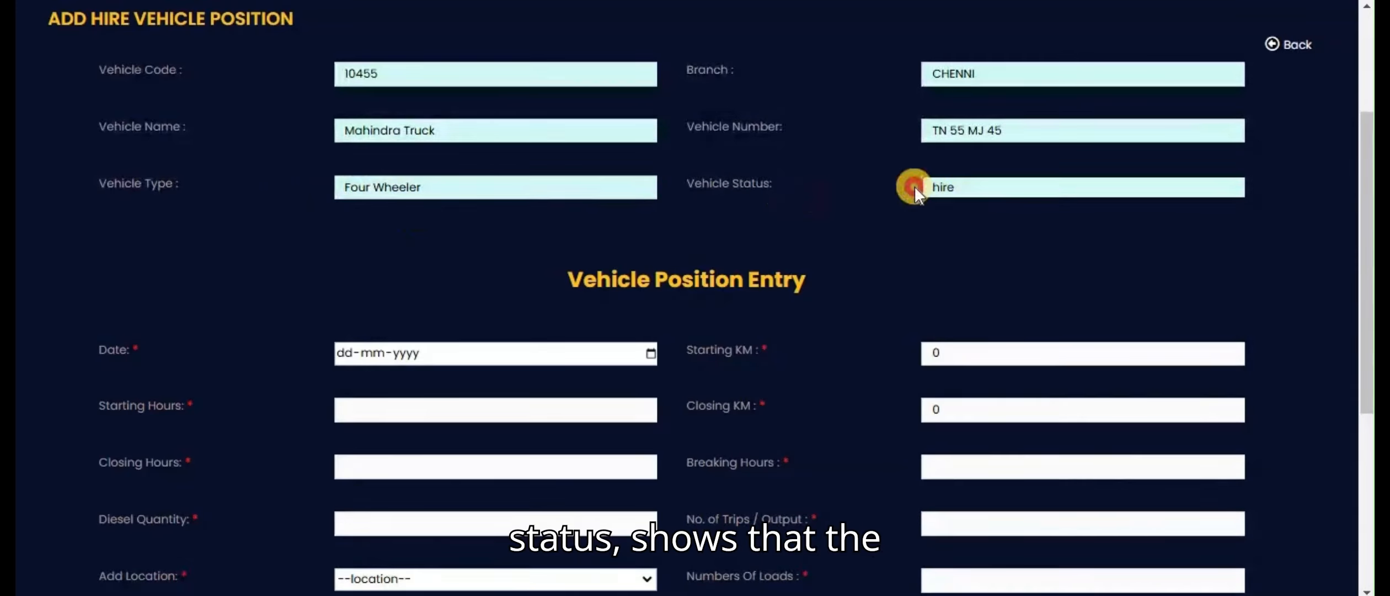
click(754, 246)
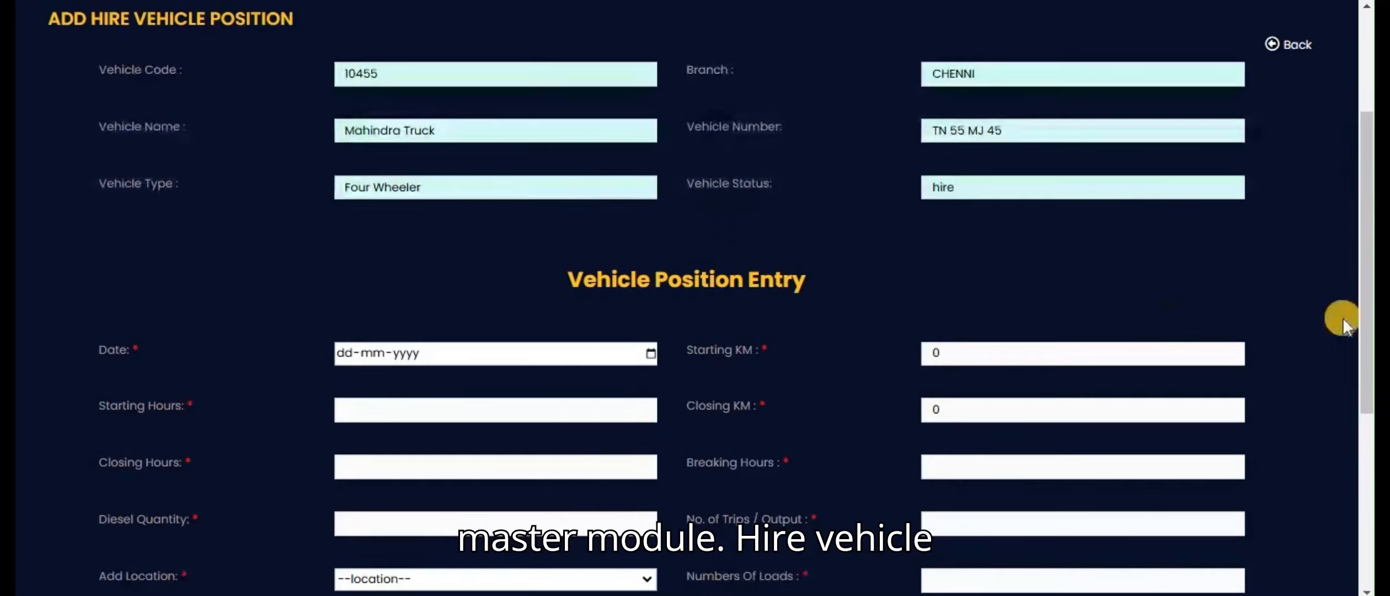
Step: Set the position entry's date to 03-03-2025 and the starting hours to 2
scroll(1353, 403, down, 3)
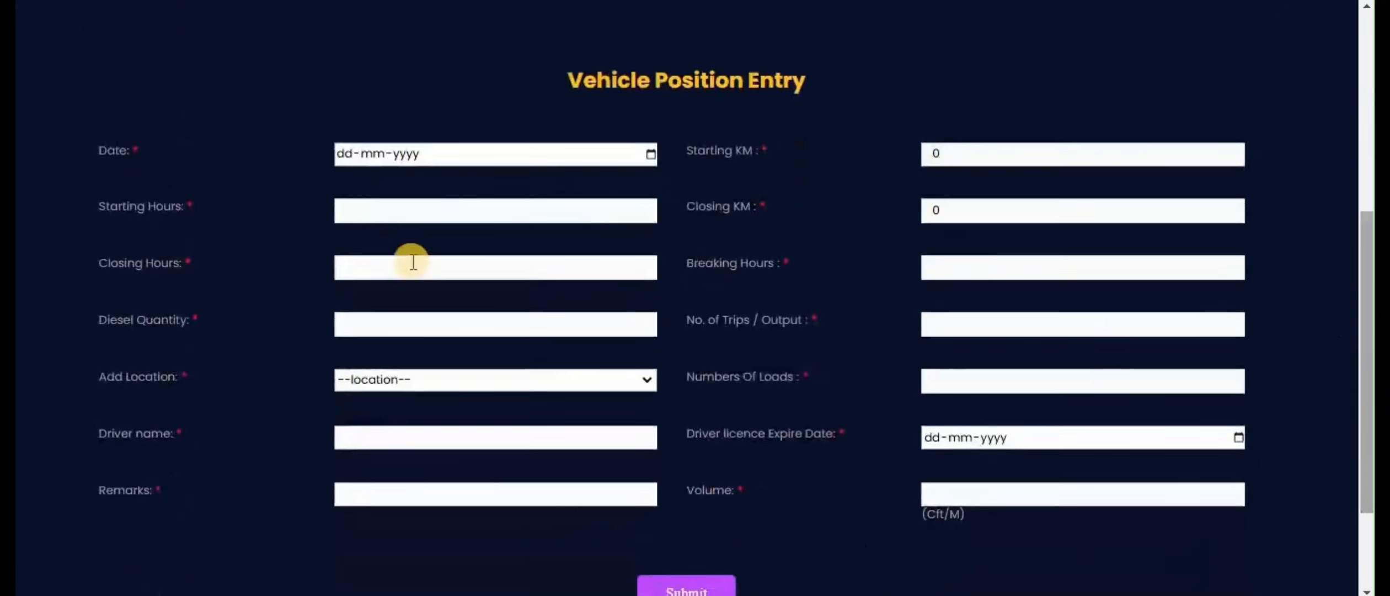
click(650, 154)
click(357, 270)
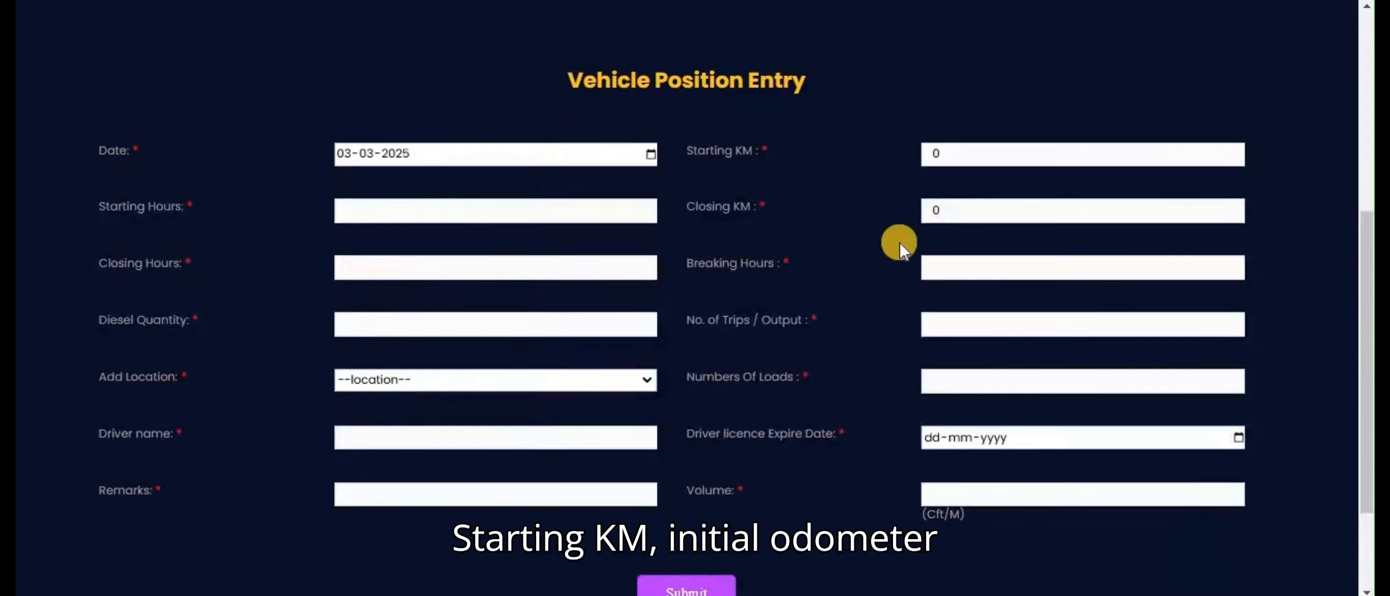
click(953, 155)
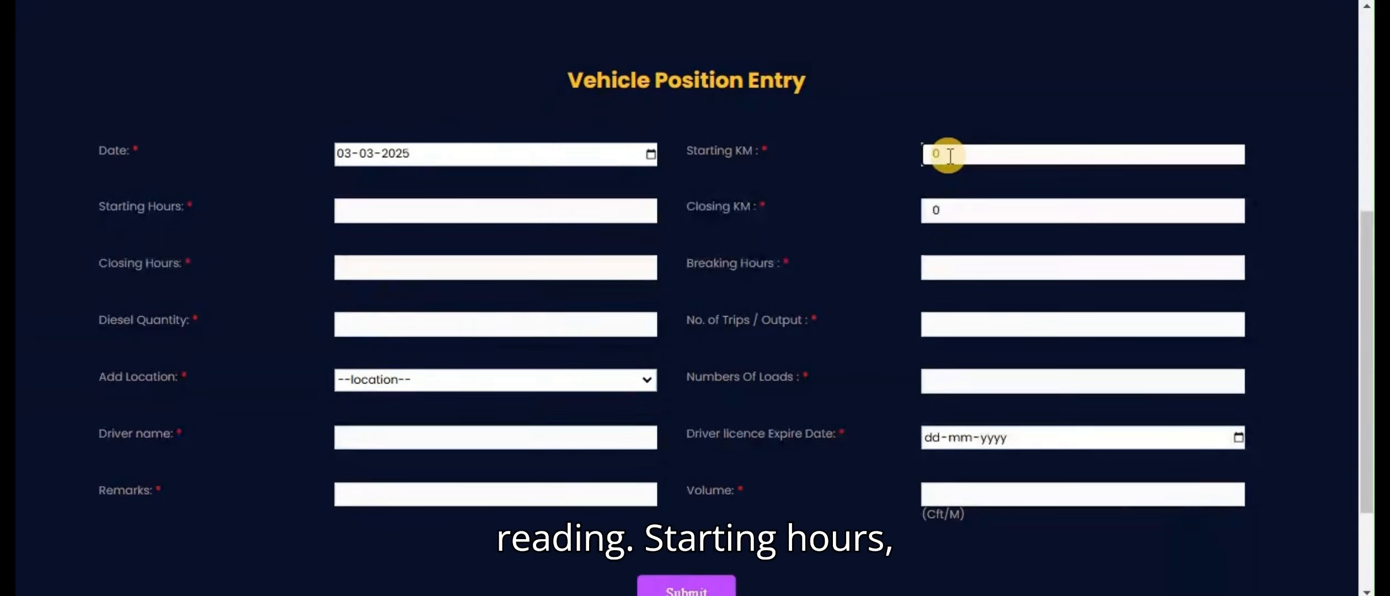
click(439, 215)
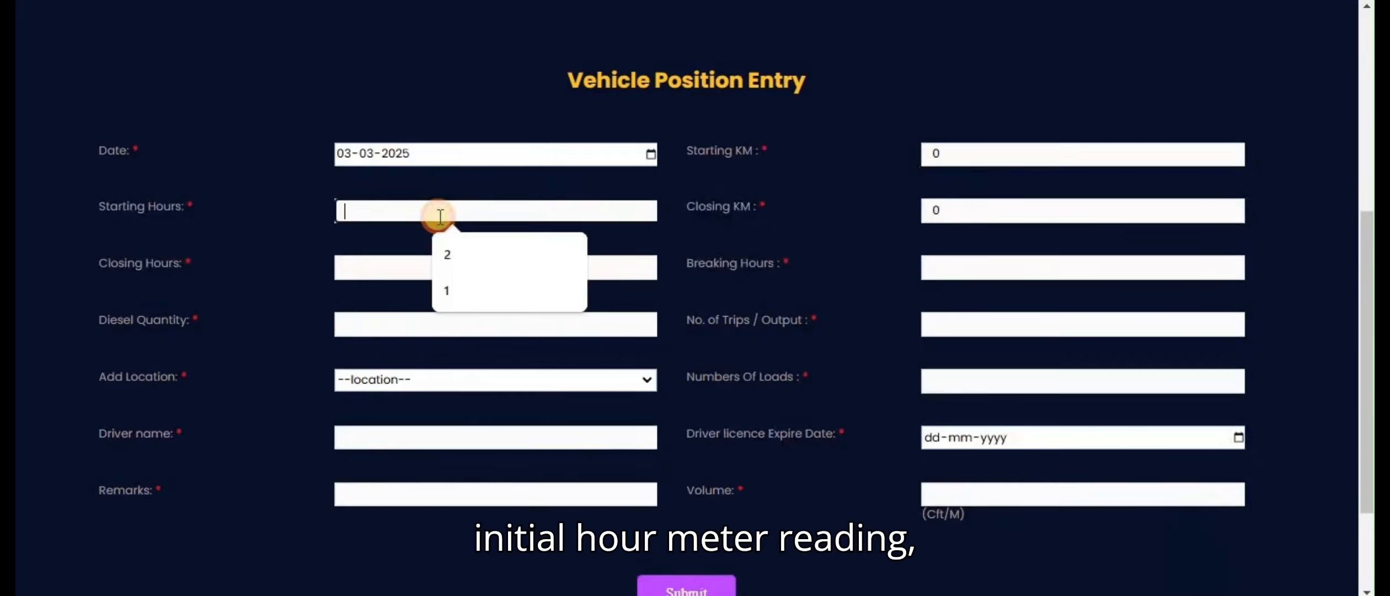
click(458, 245)
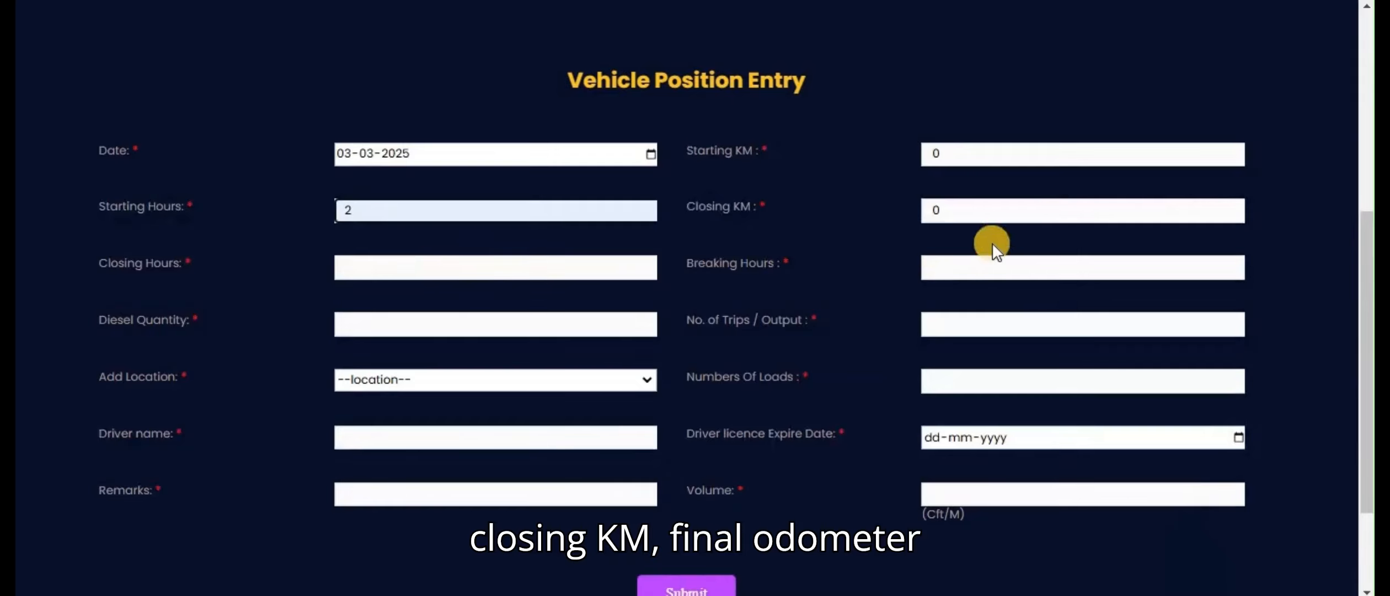
Step: Set the closing hours to 3 and the breaking hours to 1
drag(979, 214, 899, 211)
click(918, 210)
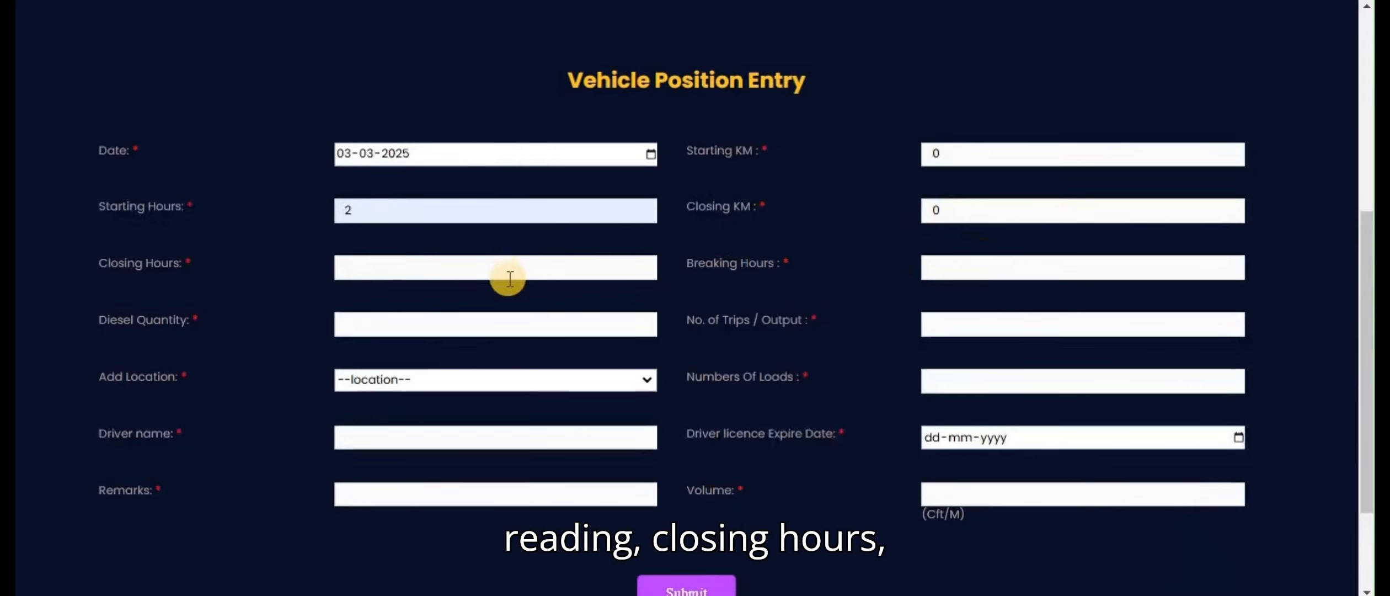
click(413, 274)
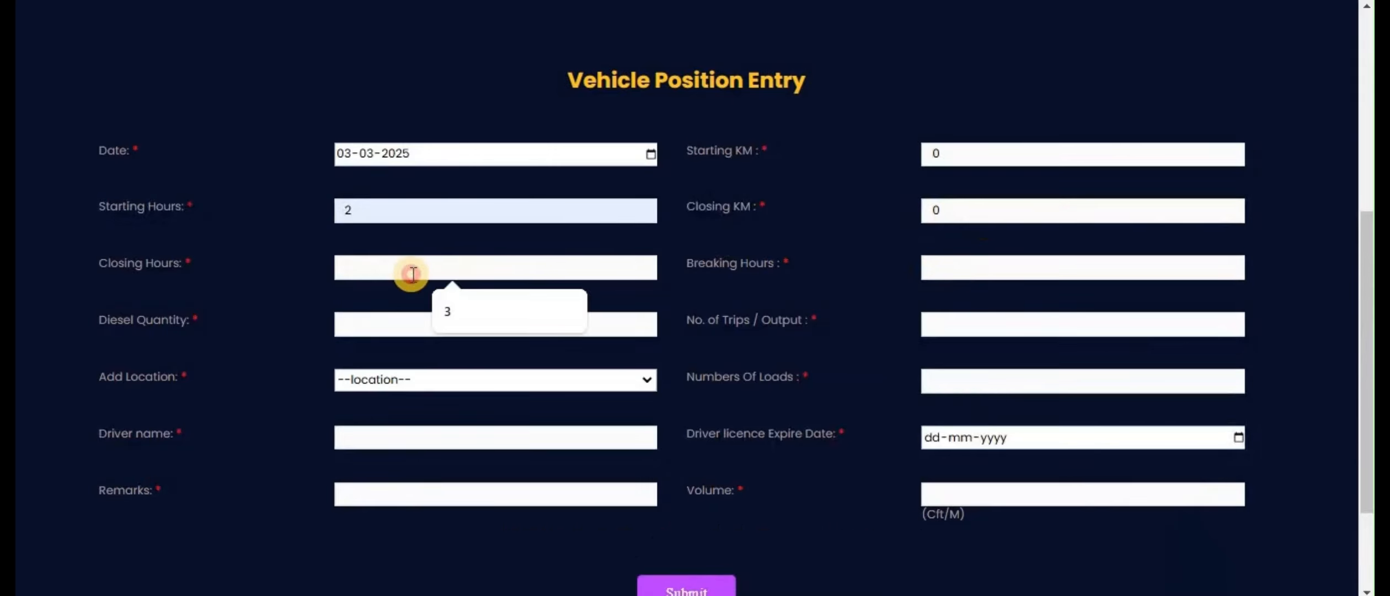
click(439, 304)
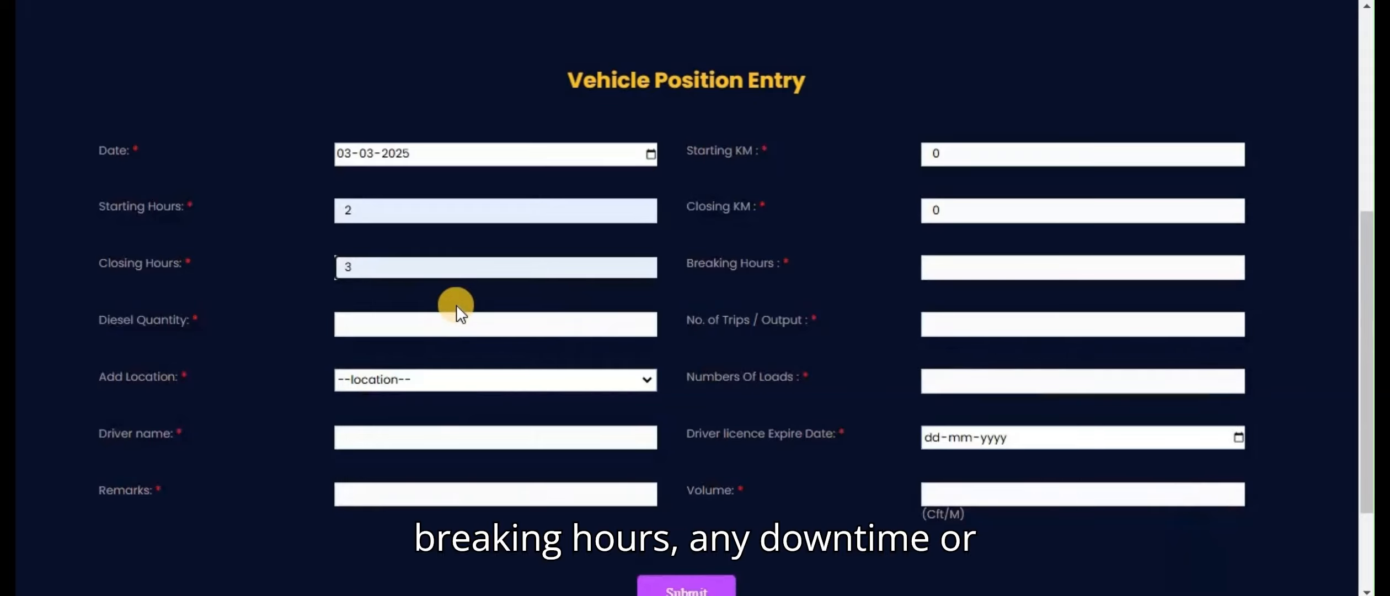
click(954, 270)
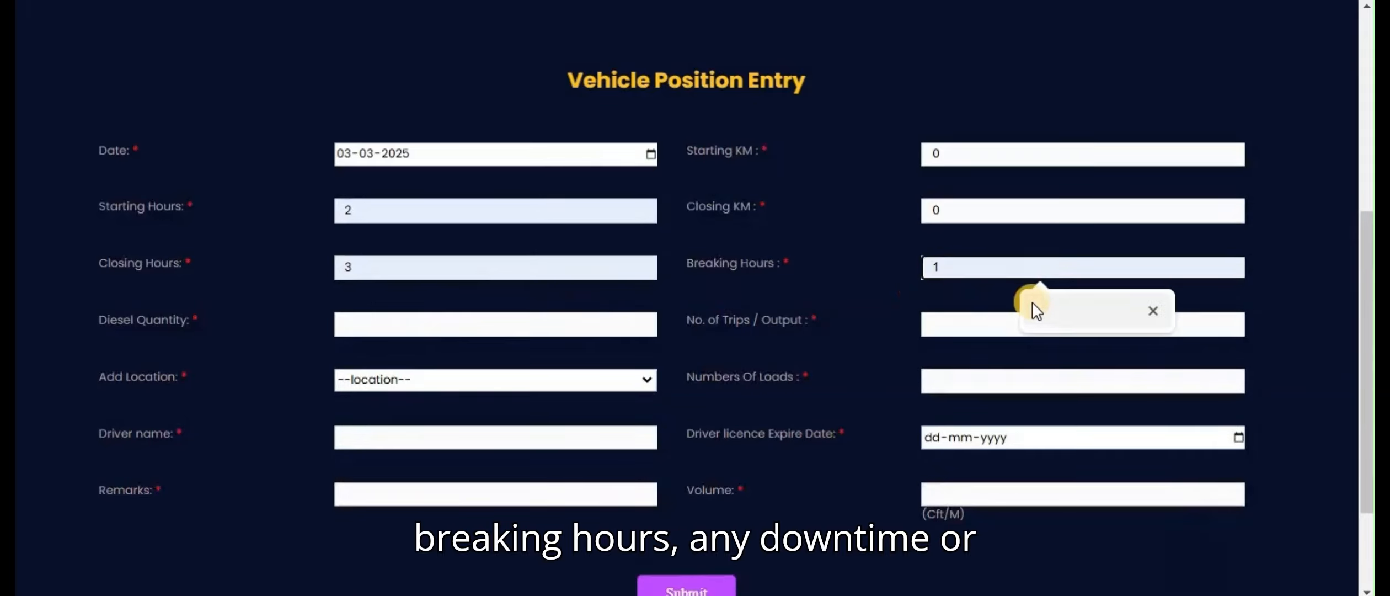
click(1038, 306)
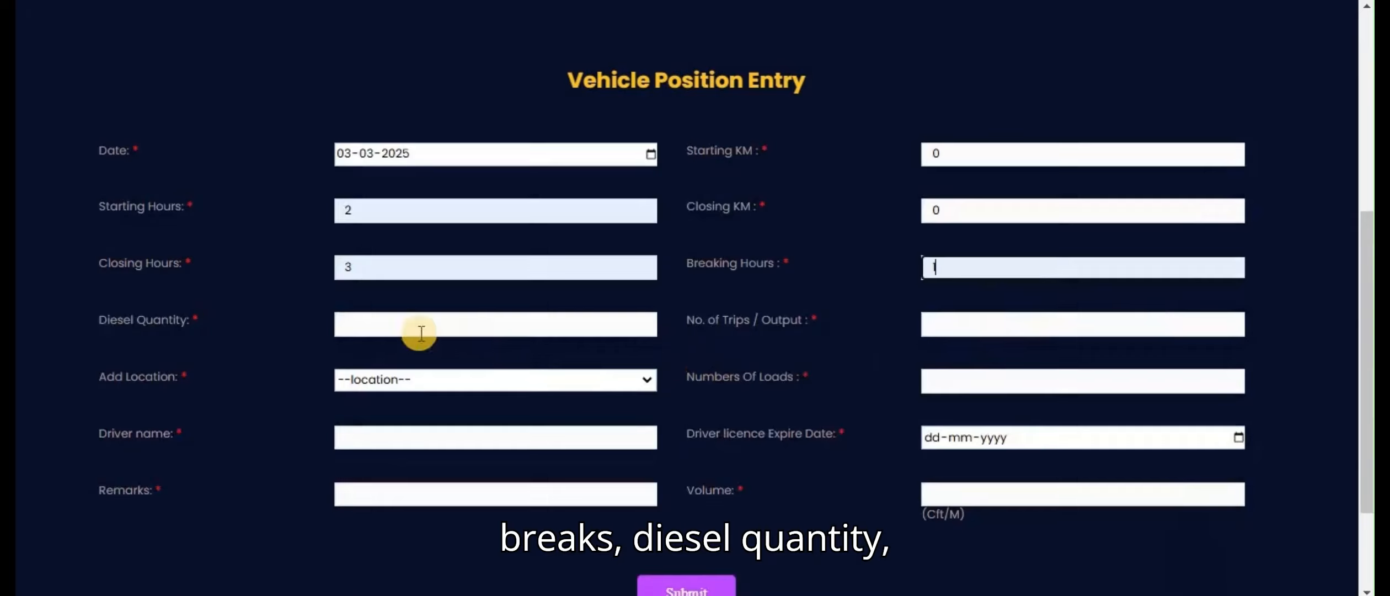
Step: Set the diesel quantity to 2 and the number of trips / output to 2
click(392, 328)
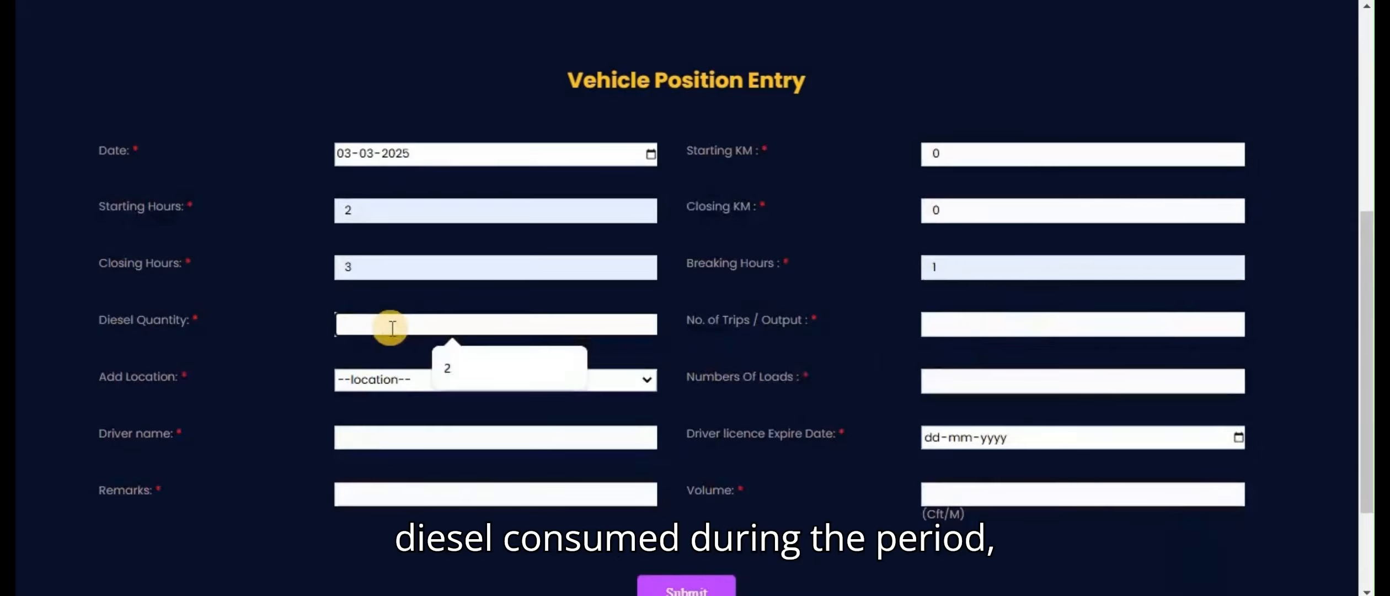
click(445, 366)
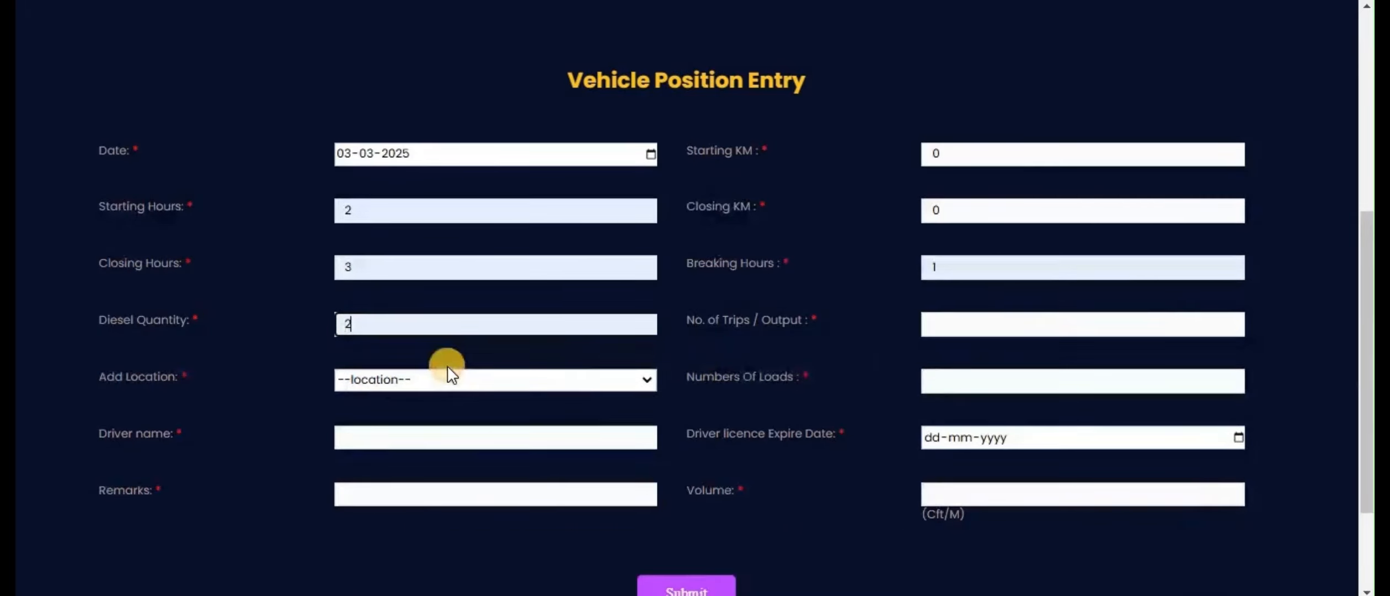
click(959, 327)
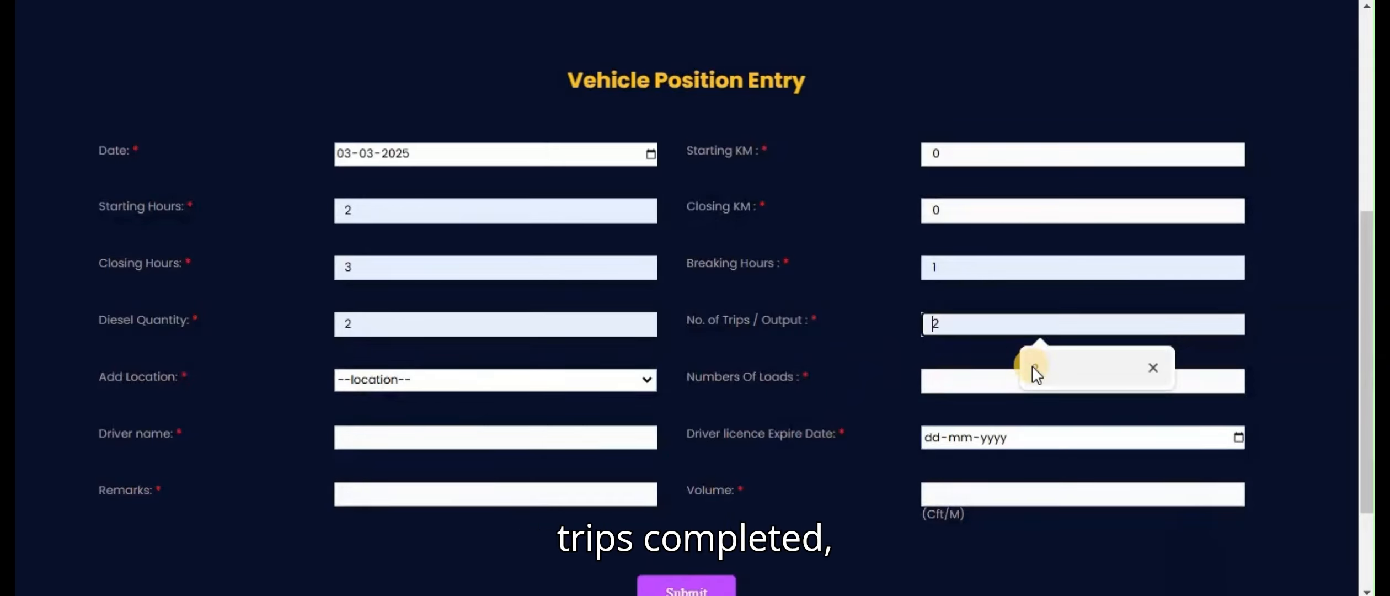
click(1032, 365)
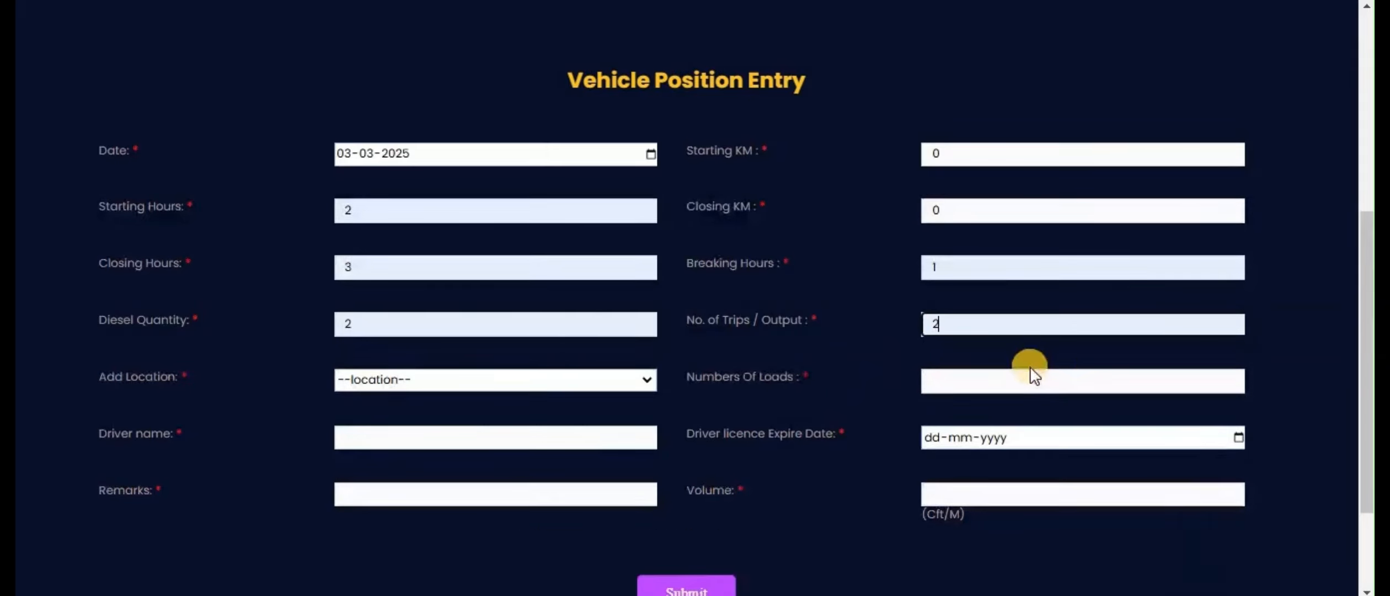
Step: Choose "alaternator problem" as the location and set the number of loads to 3
click(393, 379)
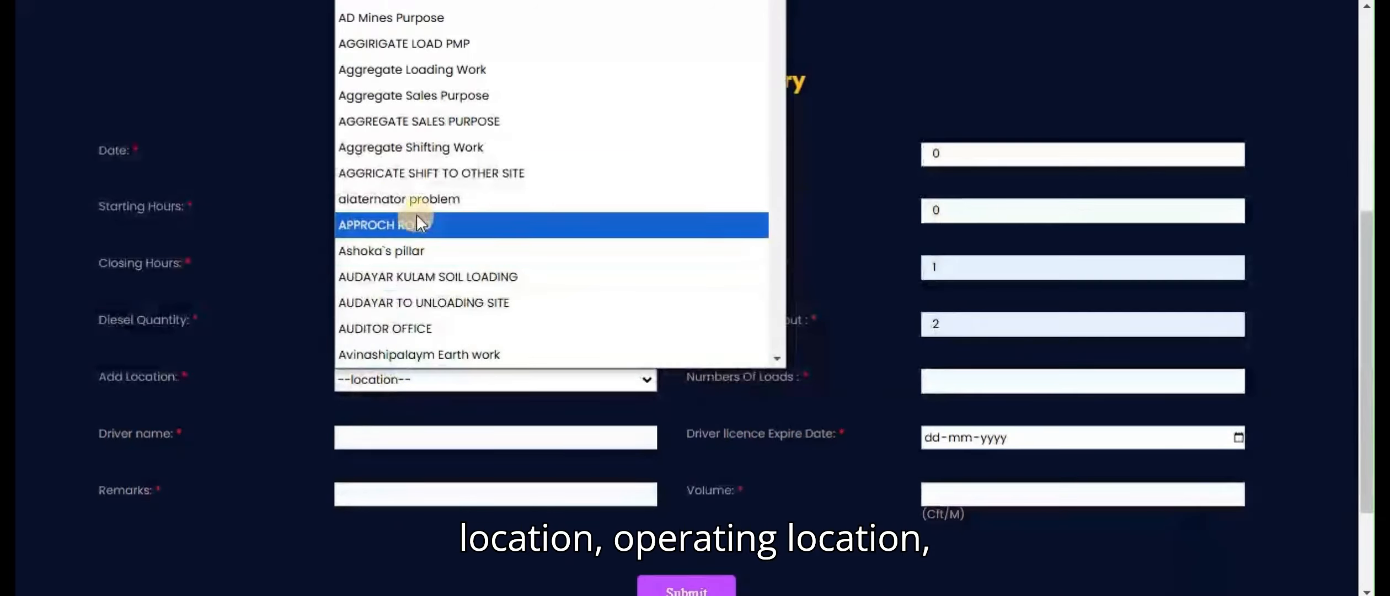
click(417, 199)
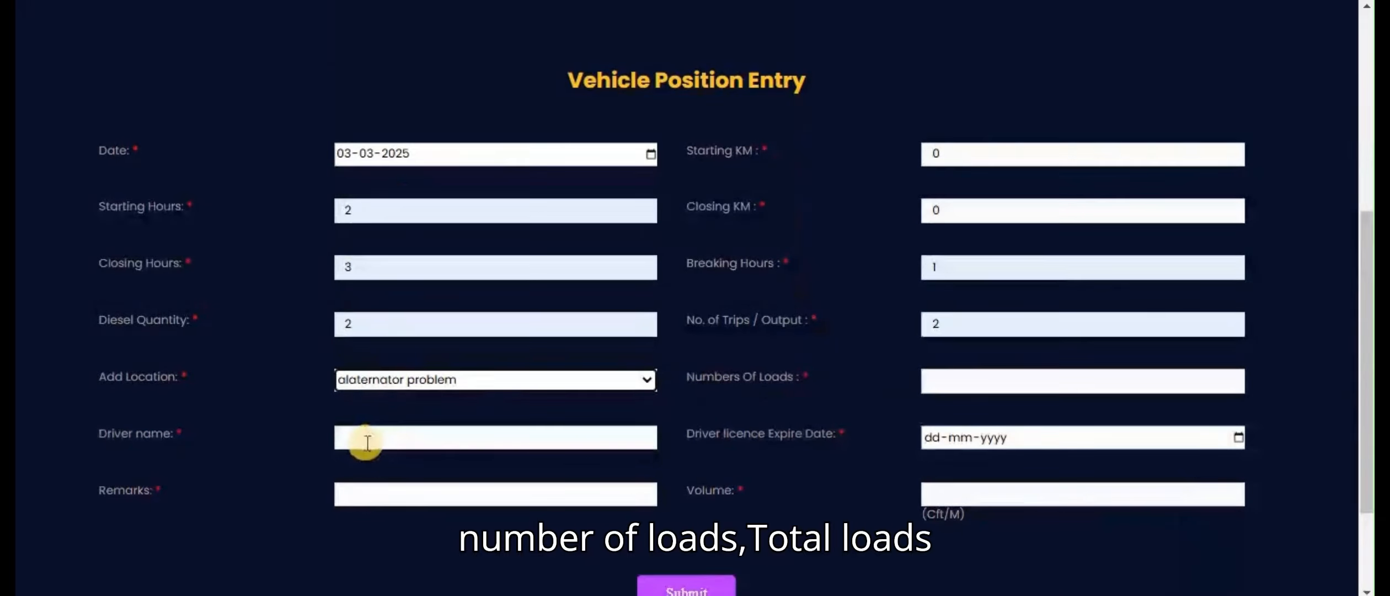
click(930, 382)
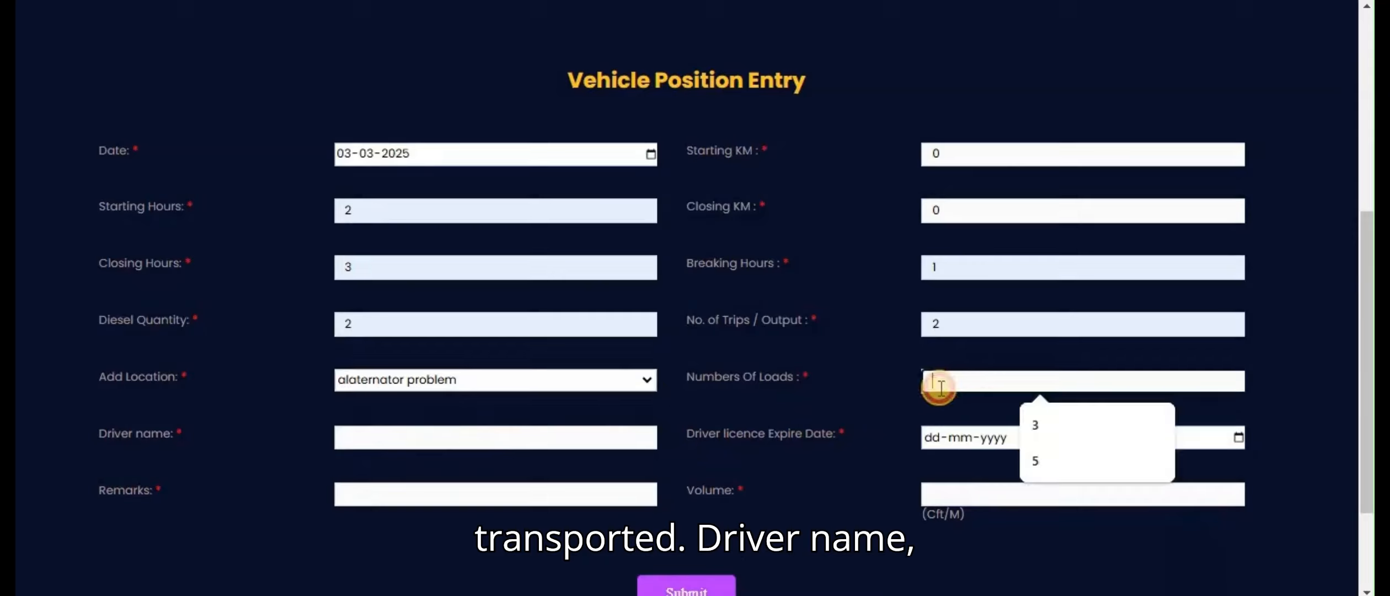
click(1032, 429)
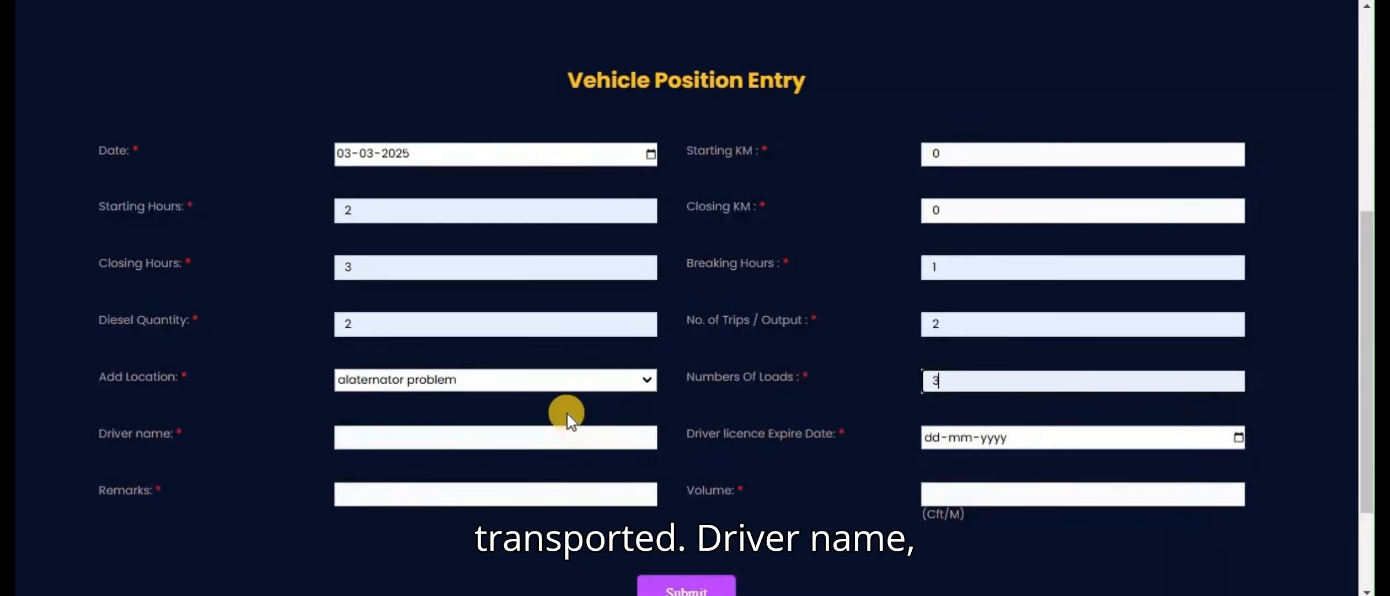
Step: Fill in the driver's name and set the driver licence expire date to 03-03-2025
click(465, 437)
click(456, 479)
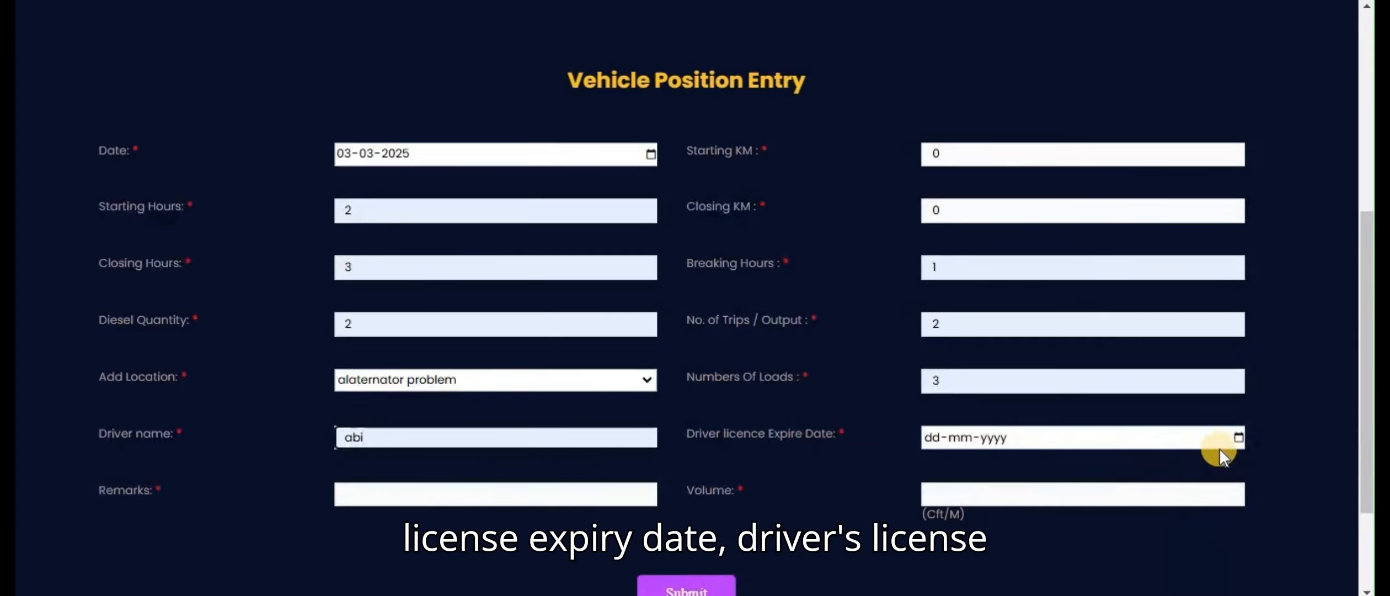
click(1237, 438)
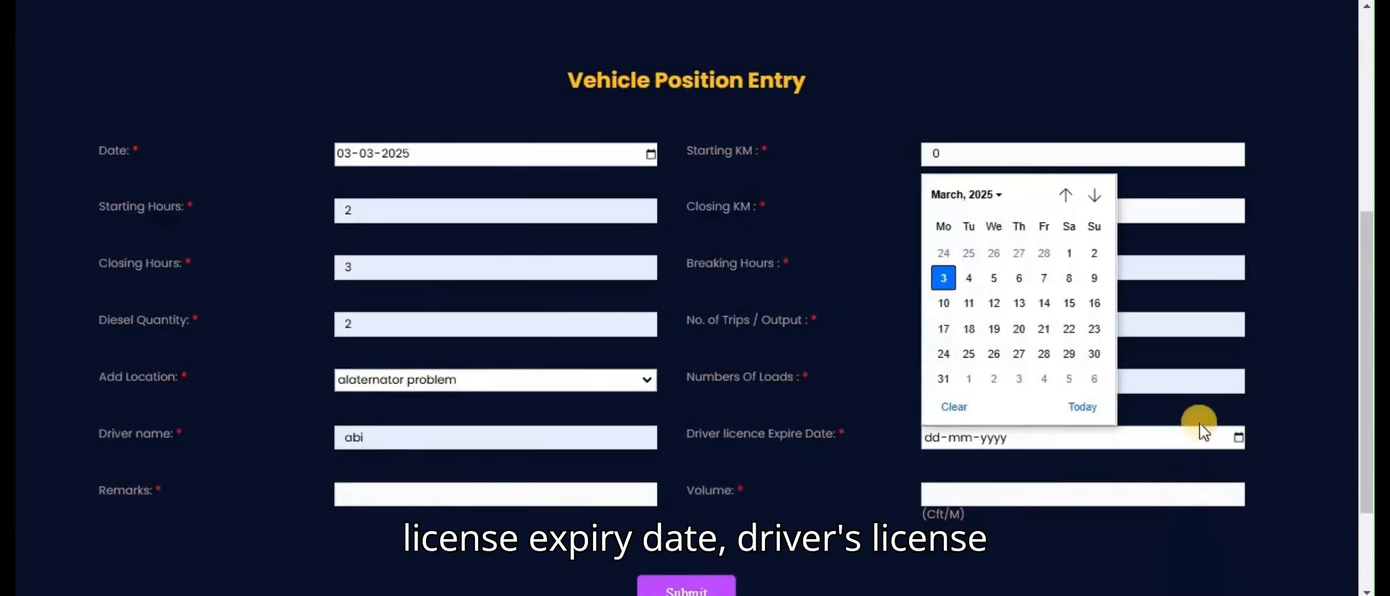
click(943, 278)
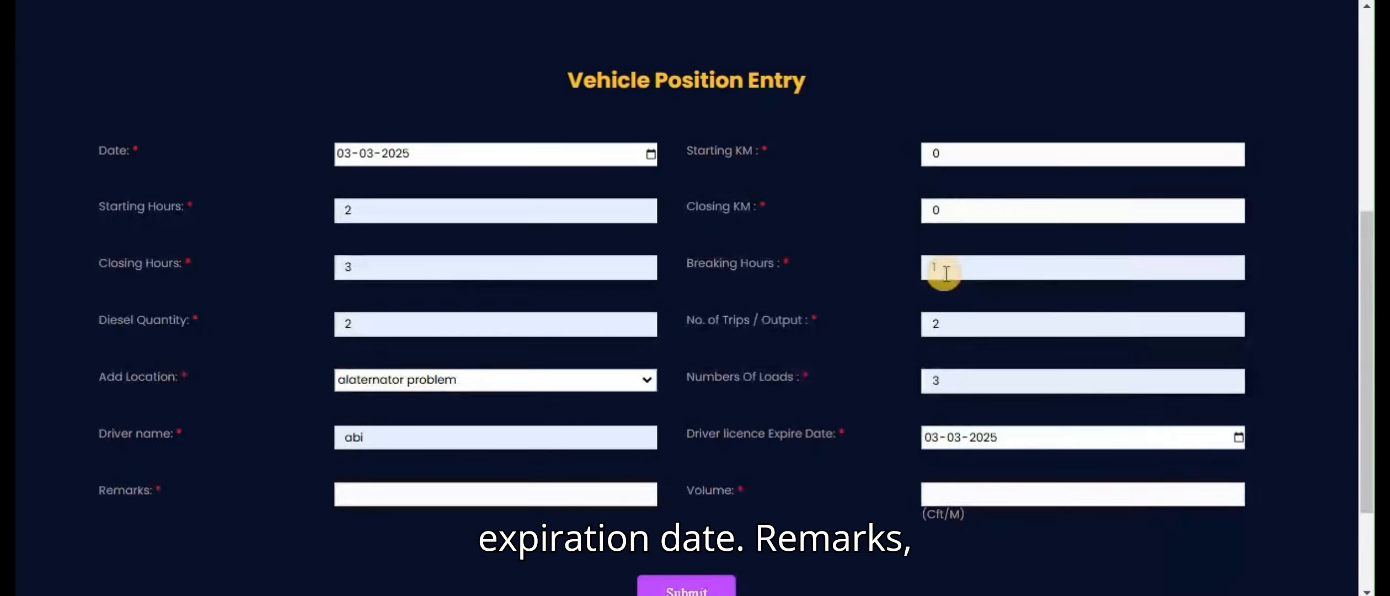
Step: Enter "test" as the remarks and 2 as the volume, and submit the hire vehicle's position entry
click(392, 497)
text(test)
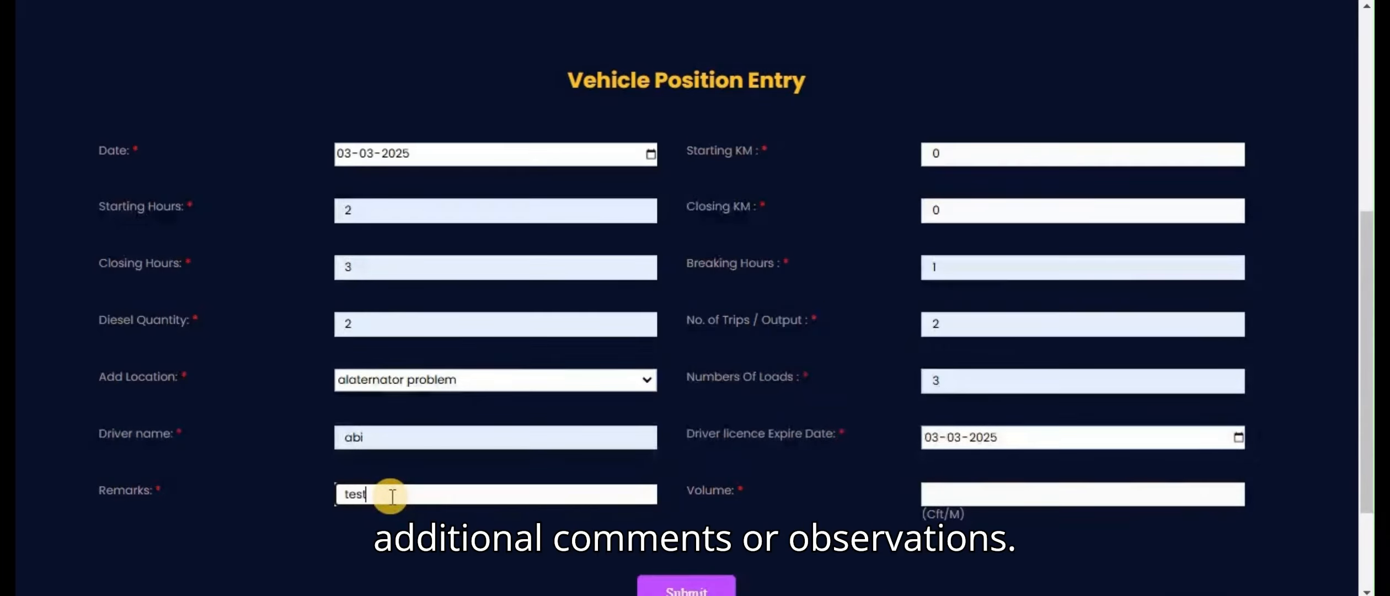
click(947, 496)
click(1037, 538)
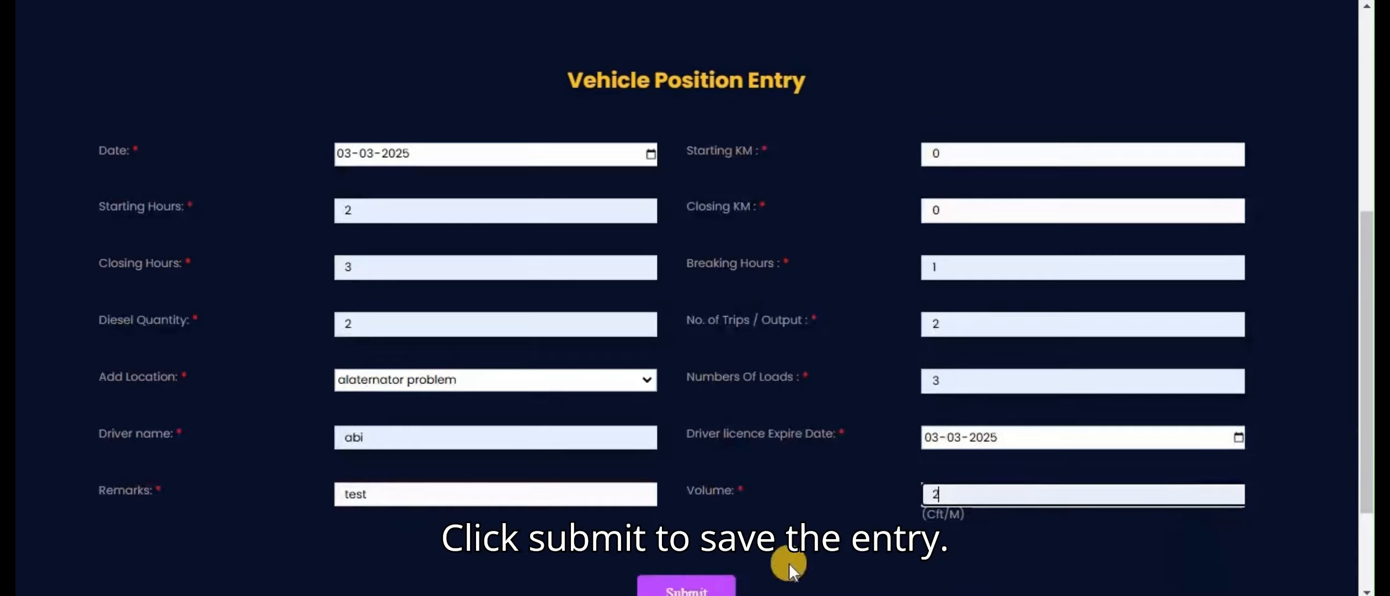
click(709, 584)
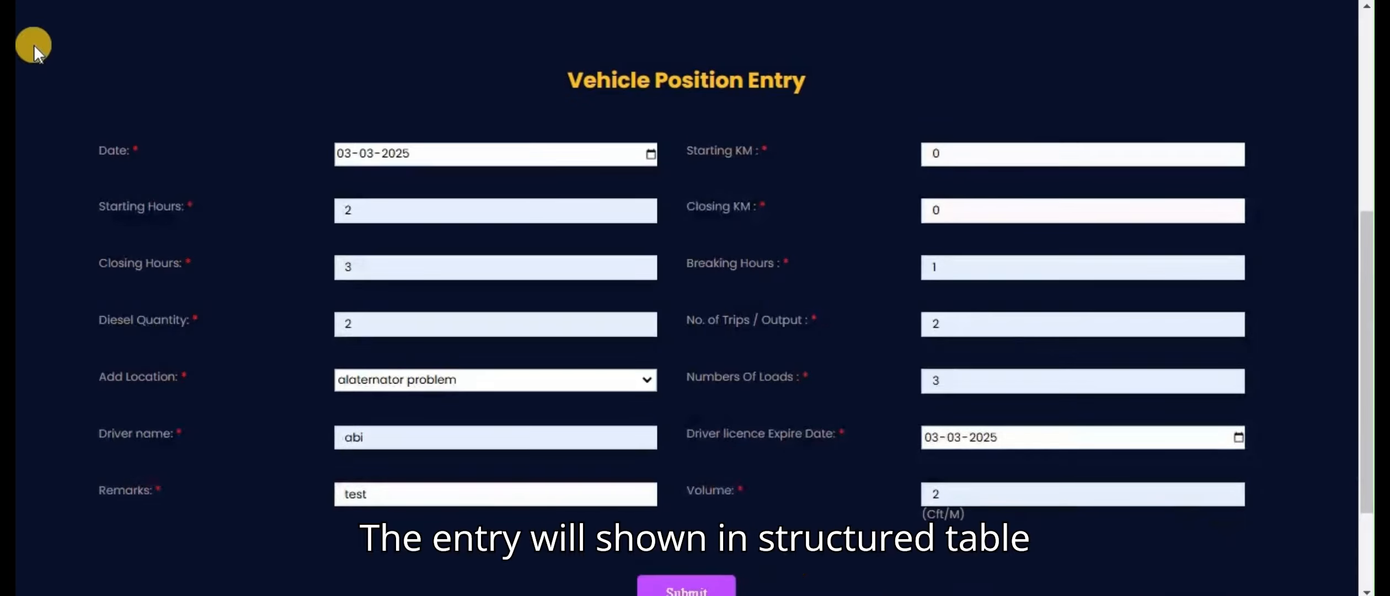
click(859, 64)
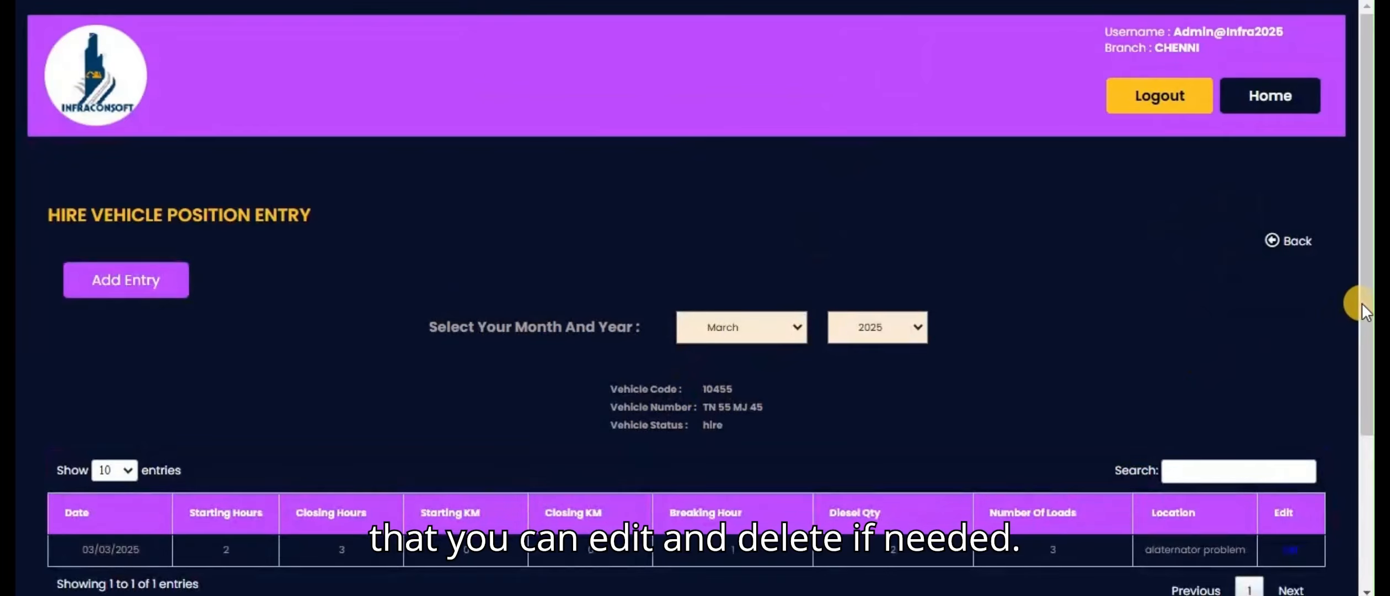
Step: Leave the hour meter entries and open the hire vehicle list for position entry on KM Hour & KM basis
scroll(1362, 302, down, 2)
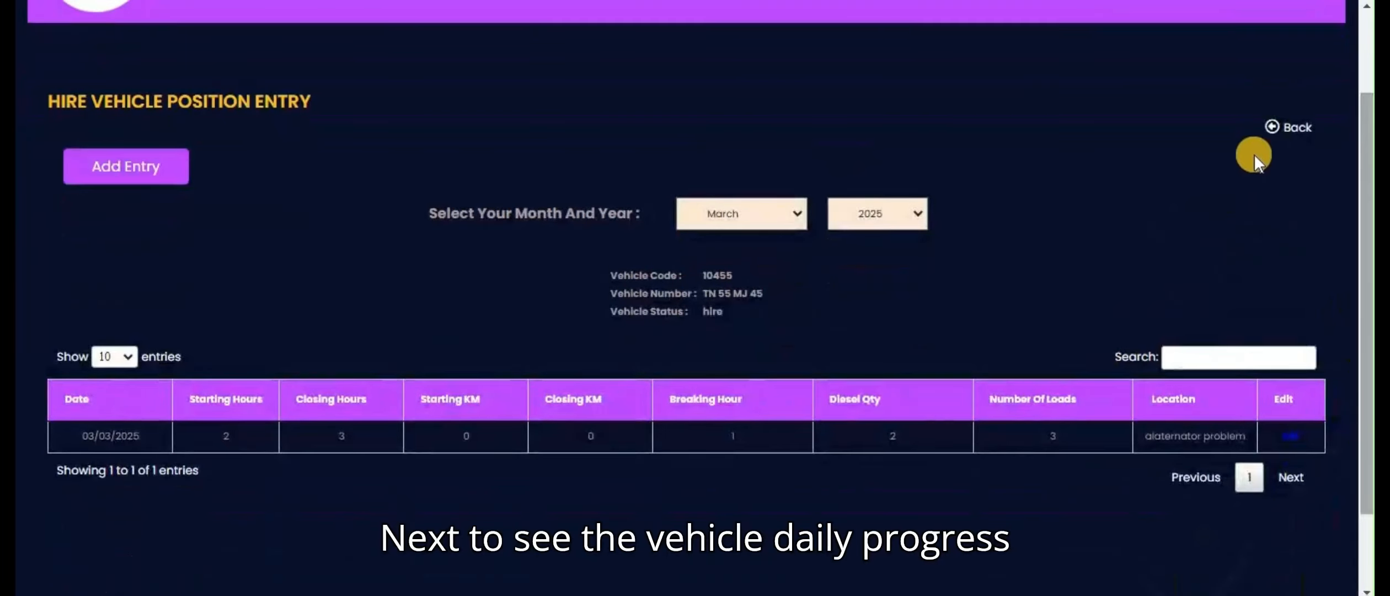
click(1269, 124)
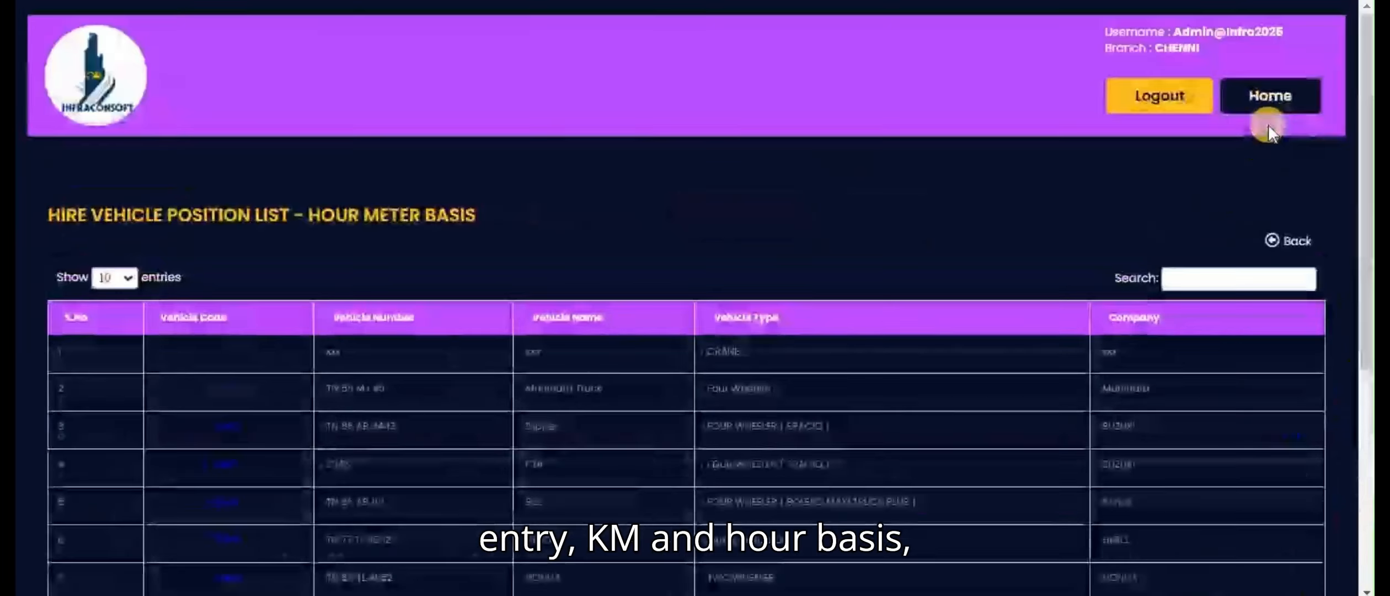
click(1270, 241)
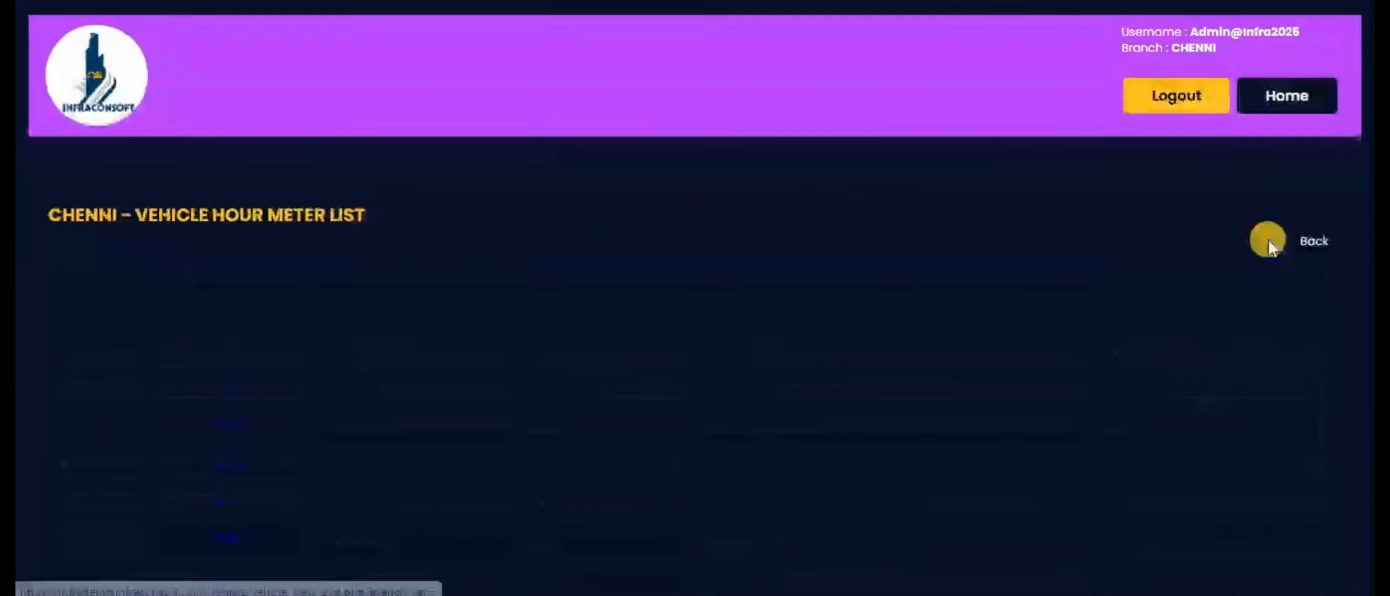
click(541, 275)
click(540, 323)
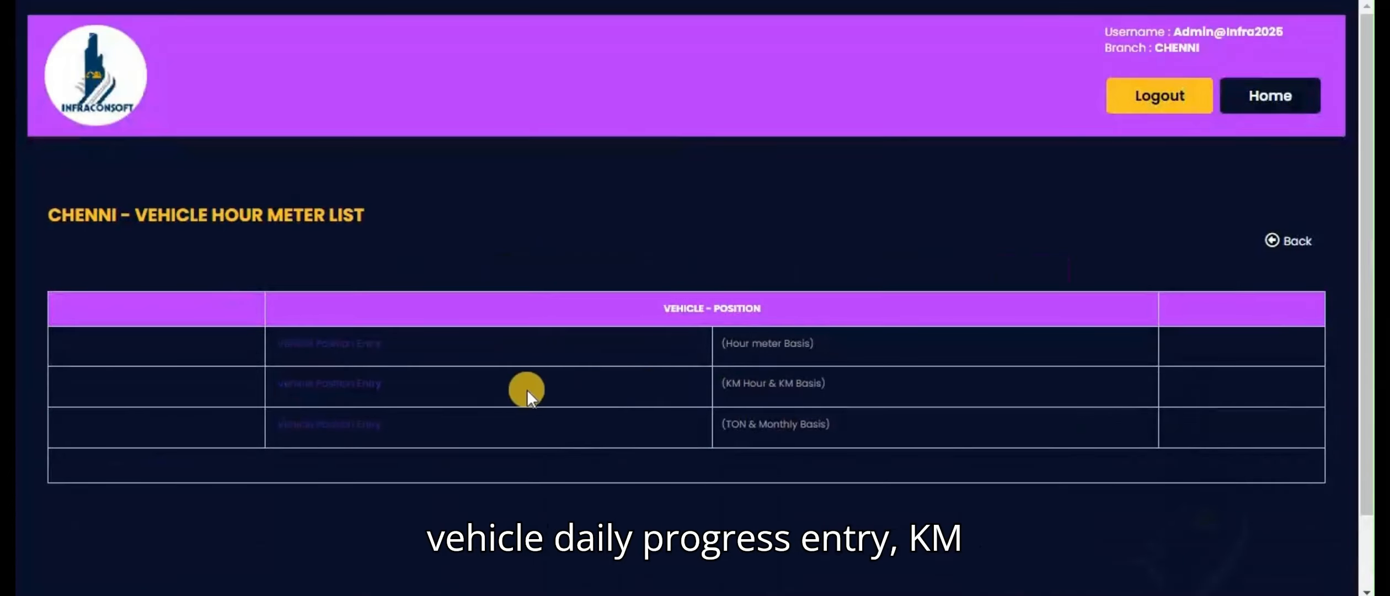
click(356, 387)
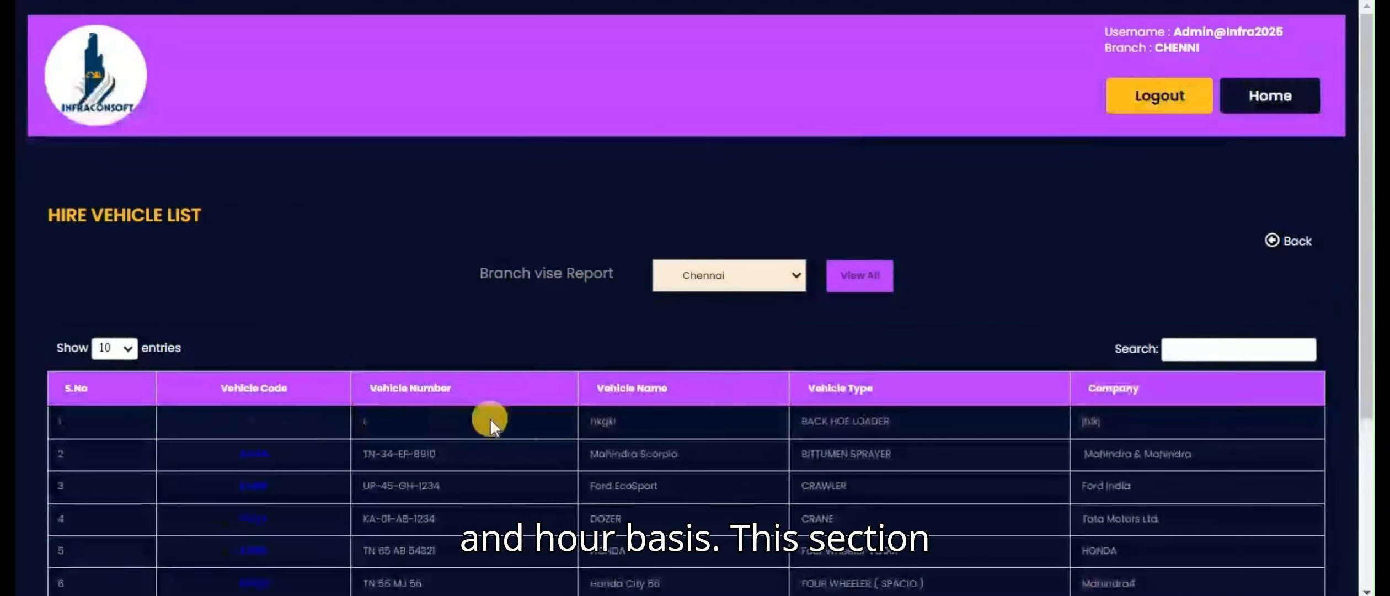
Step: Open the position view of hire vehicle UP-45-GH-1234 (Ford EcoSport) and start a new working hours record
scroll(1363, 380, down, 1)
scroll(1364, 383, down, 1)
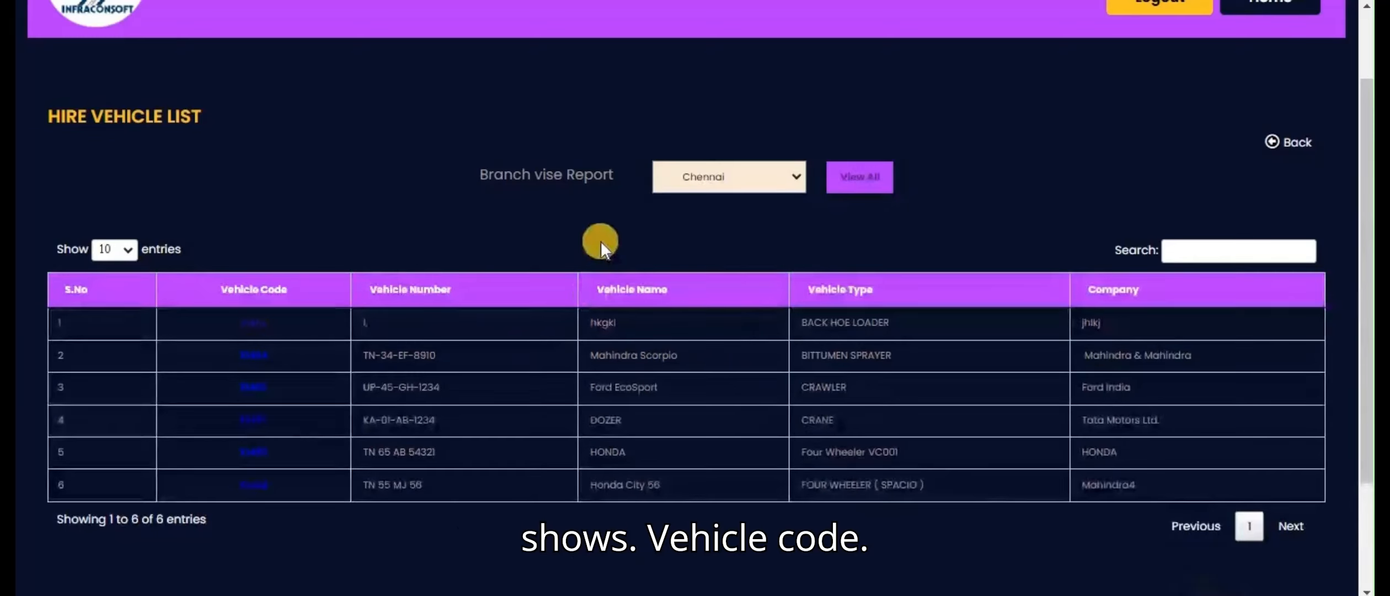
click(285, 295)
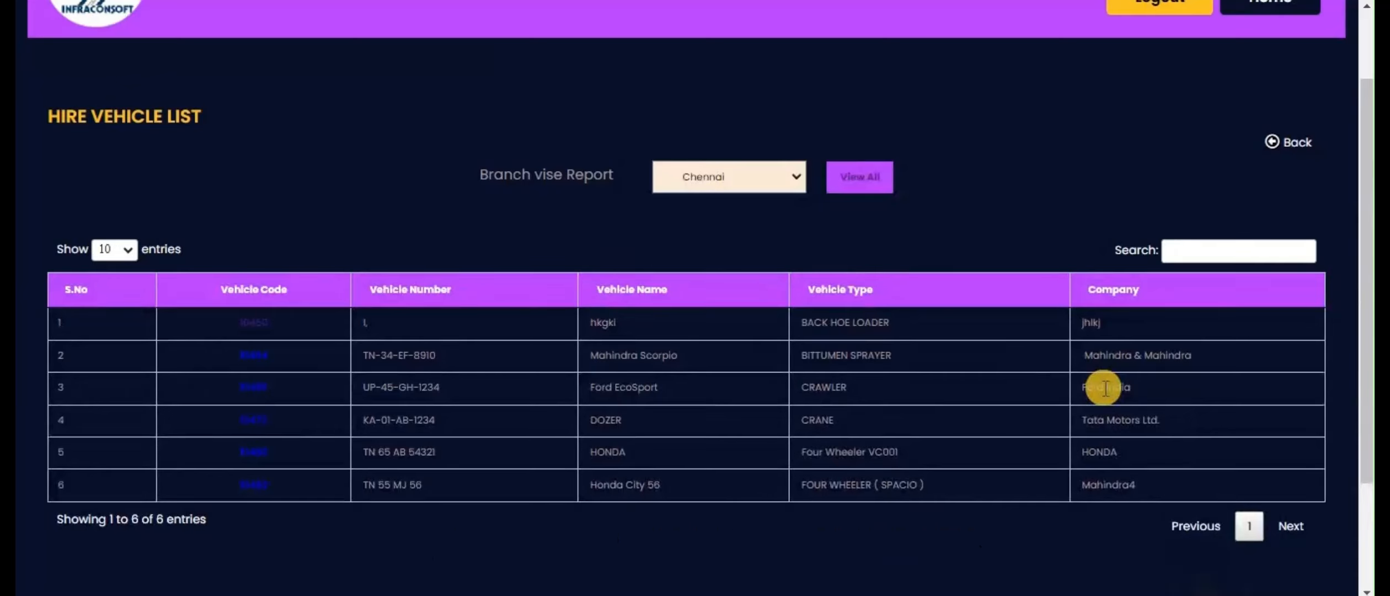
click(257, 384)
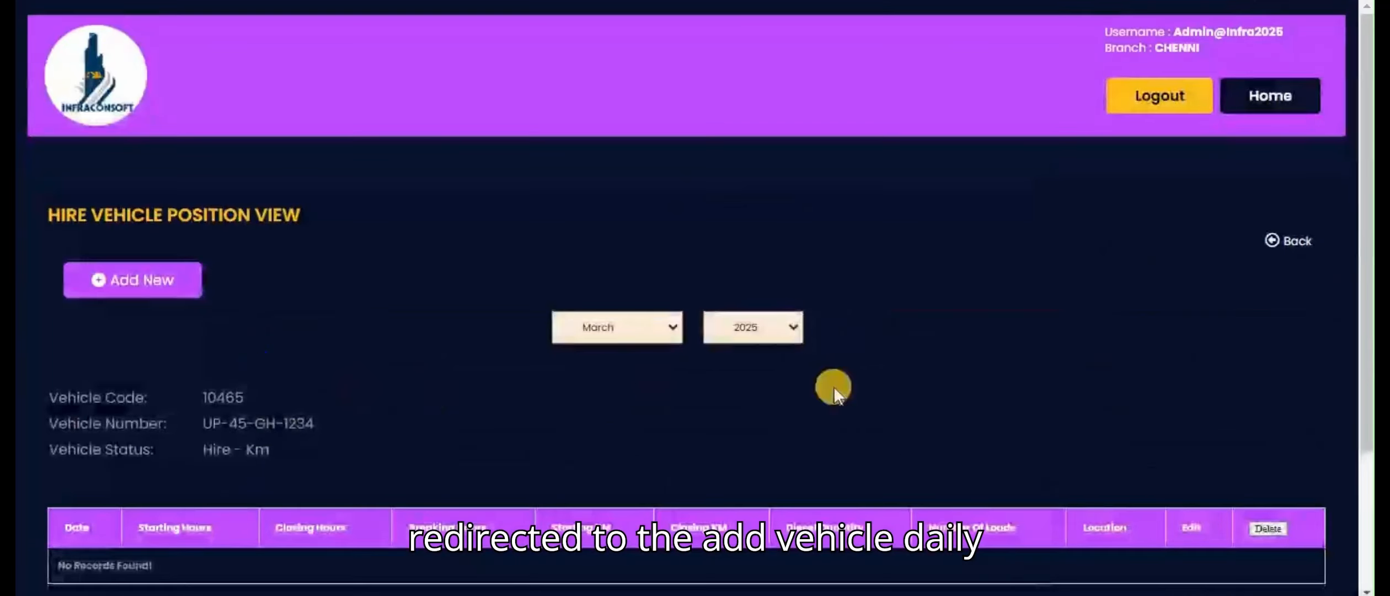
drag(1369, 353, 1370, 416)
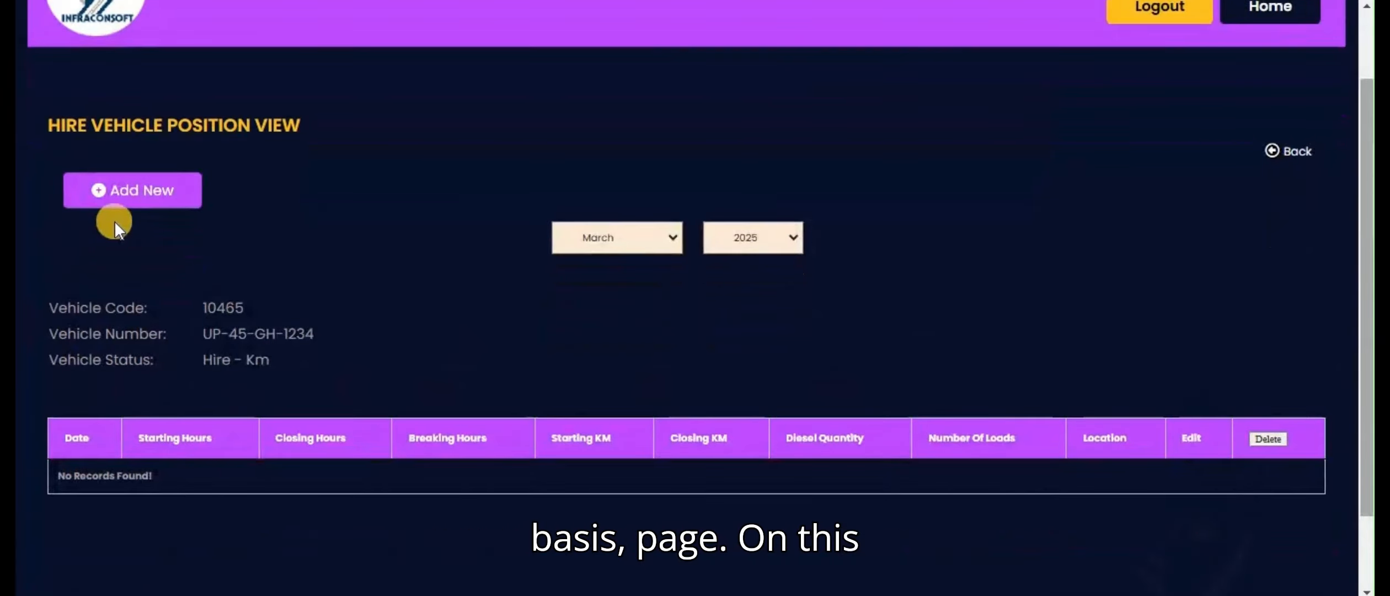
click(107, 191)
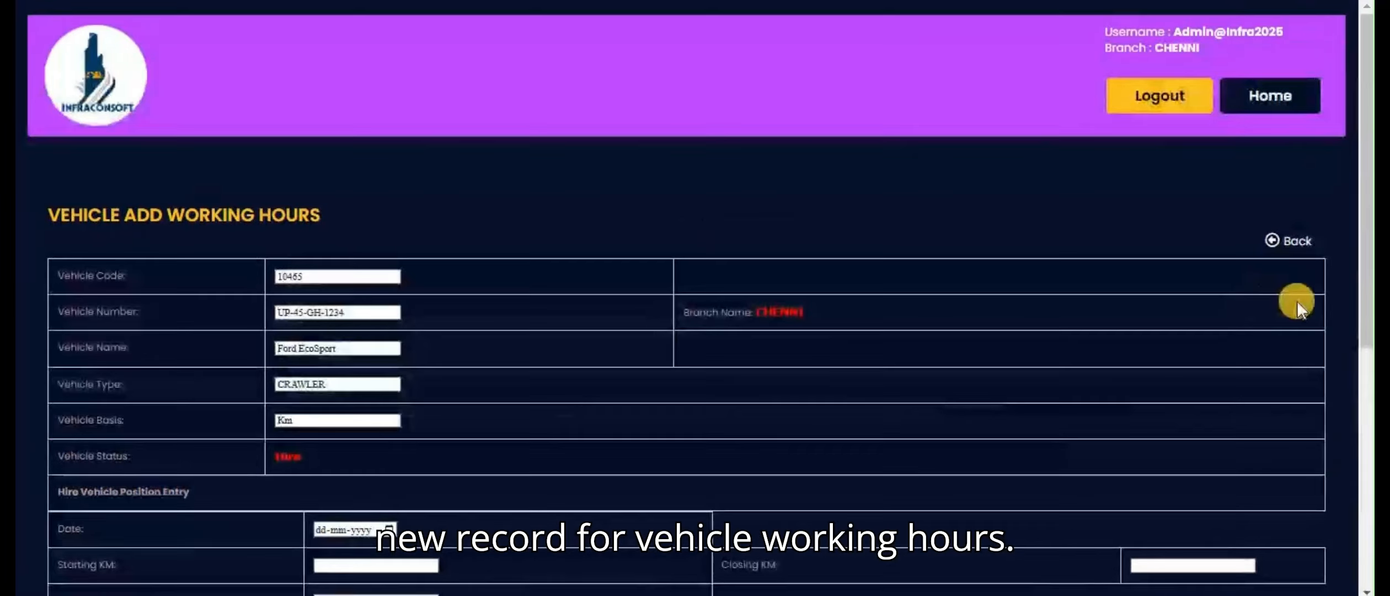
drag(1368, 312, 1368, 420)
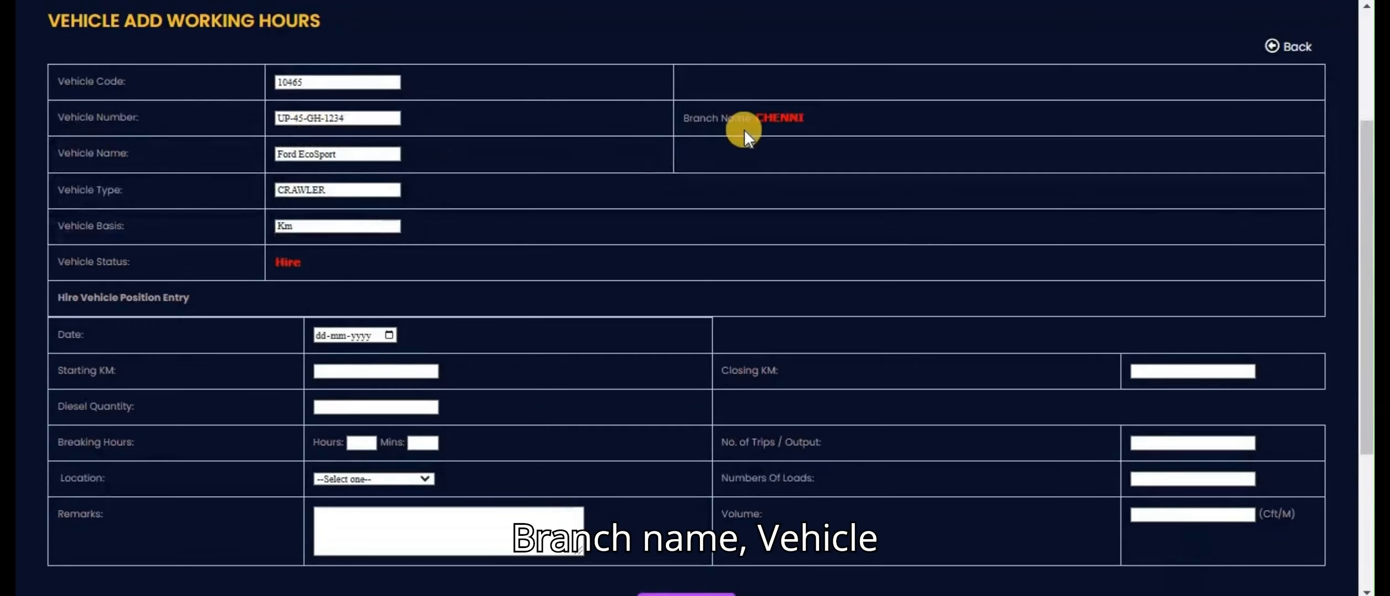
click(116, 161)
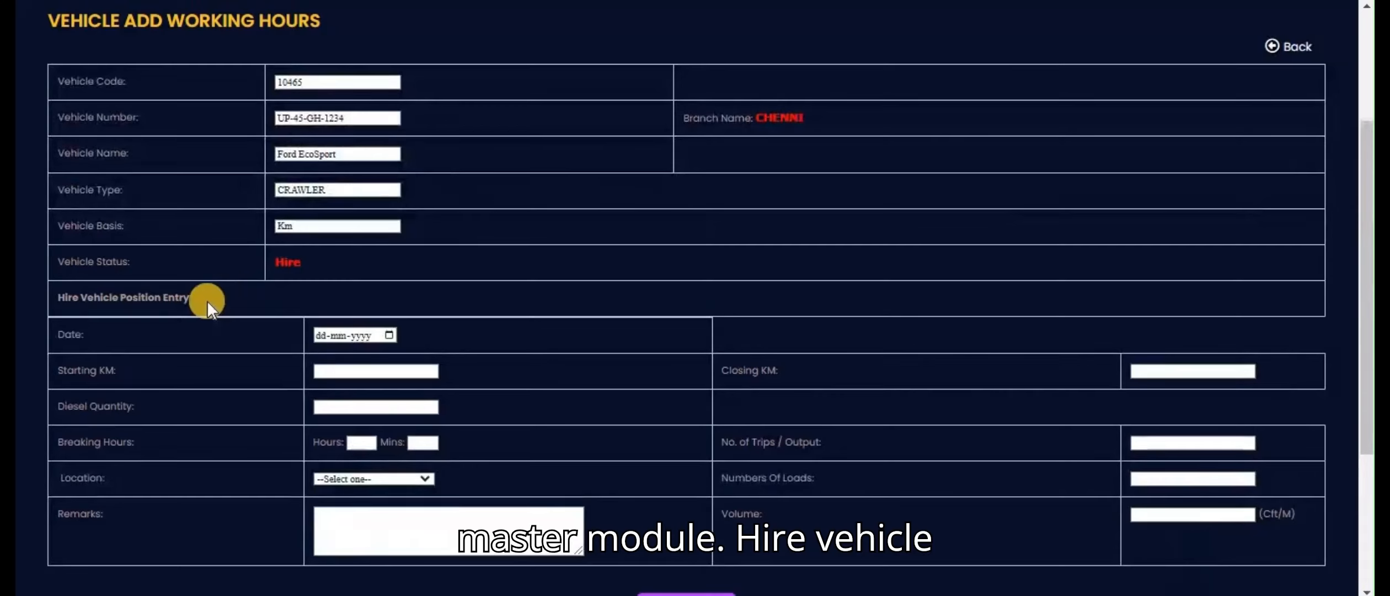
drag(206, 300, 39, 300)
click(109, 311)
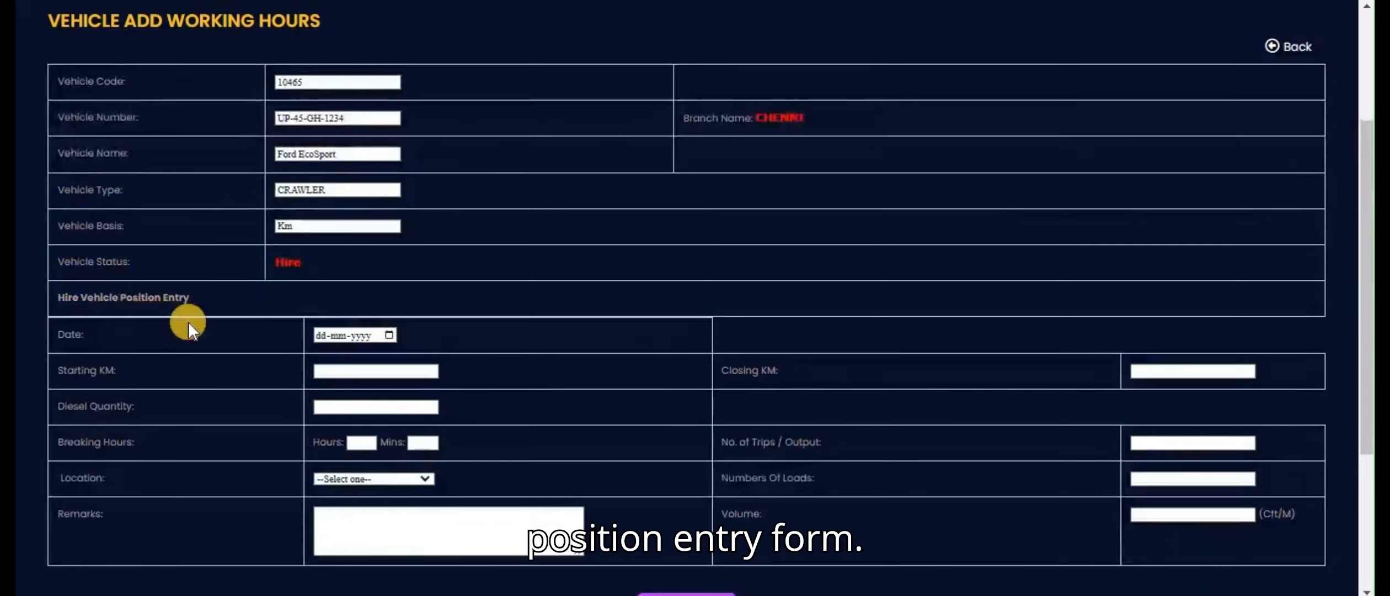
Step: Set the working hours record's date to 03-03-2025, the starting KM to 2 and the closing KM to 4
click(389, 335)
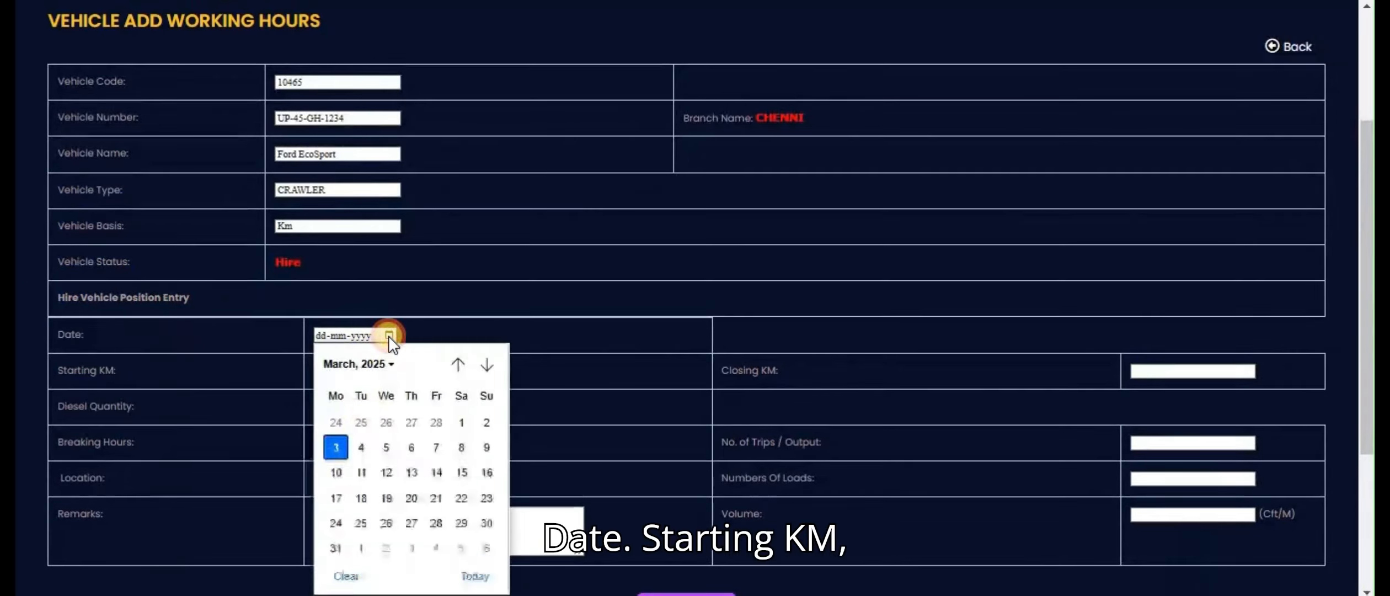
click(328, 449)
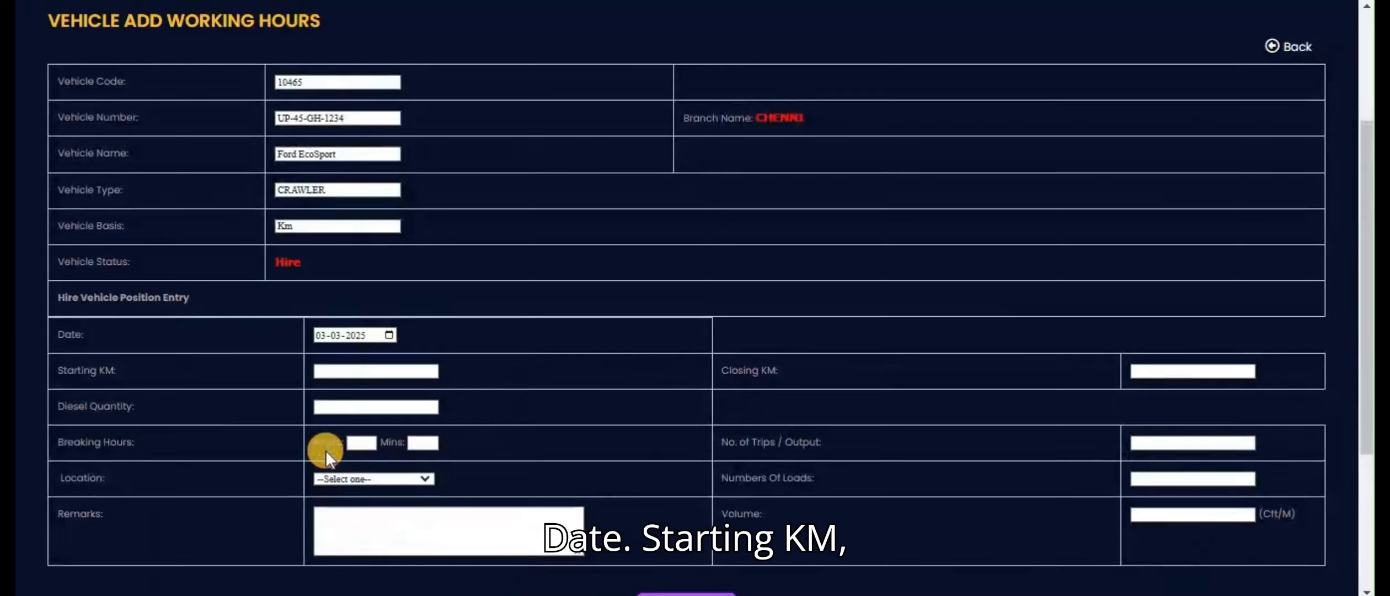
click(342, 371)
text(2)
click(1175, 372)
text(4)
click(1194, 409)
Step: Set the diesel quantity to 2 and the breaking hours to 1 hour 1 minute
click(369, 412)
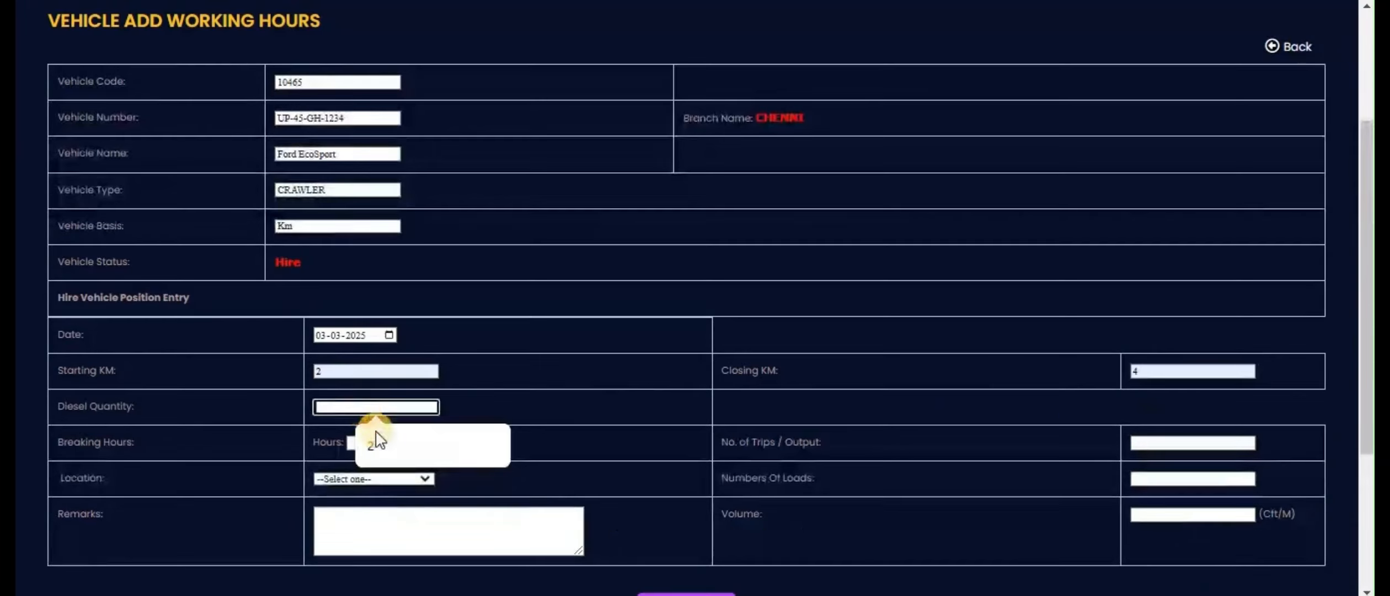
click(378, 447)
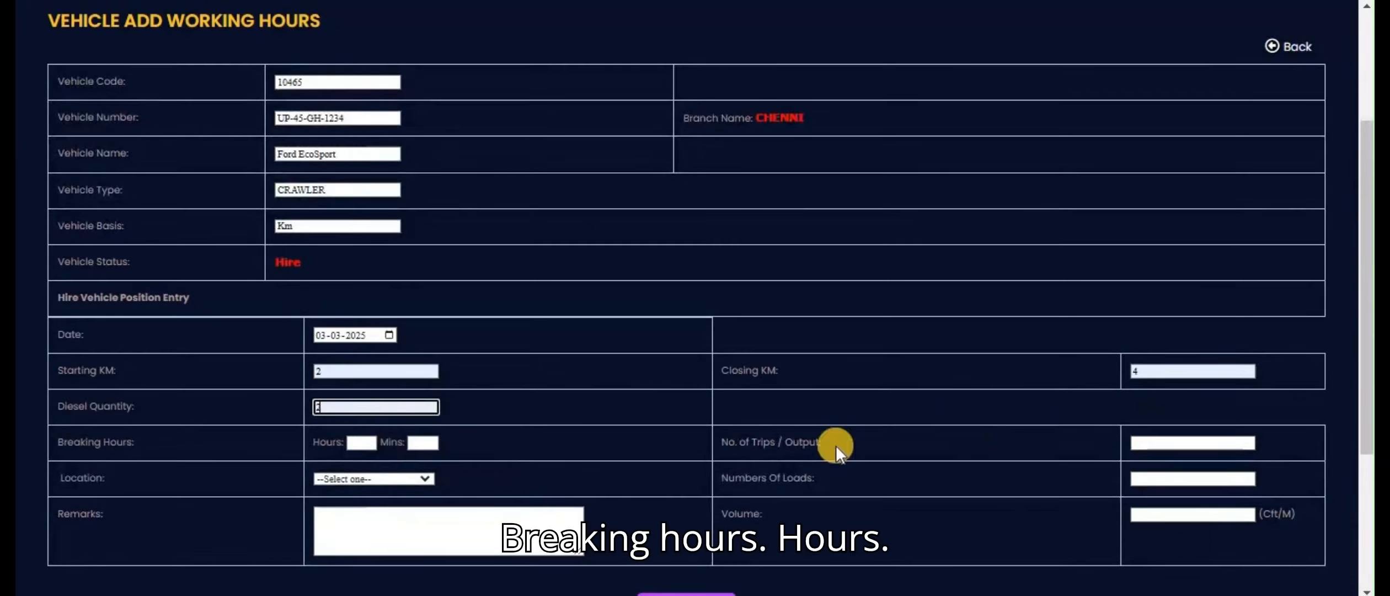
click(367, 444)
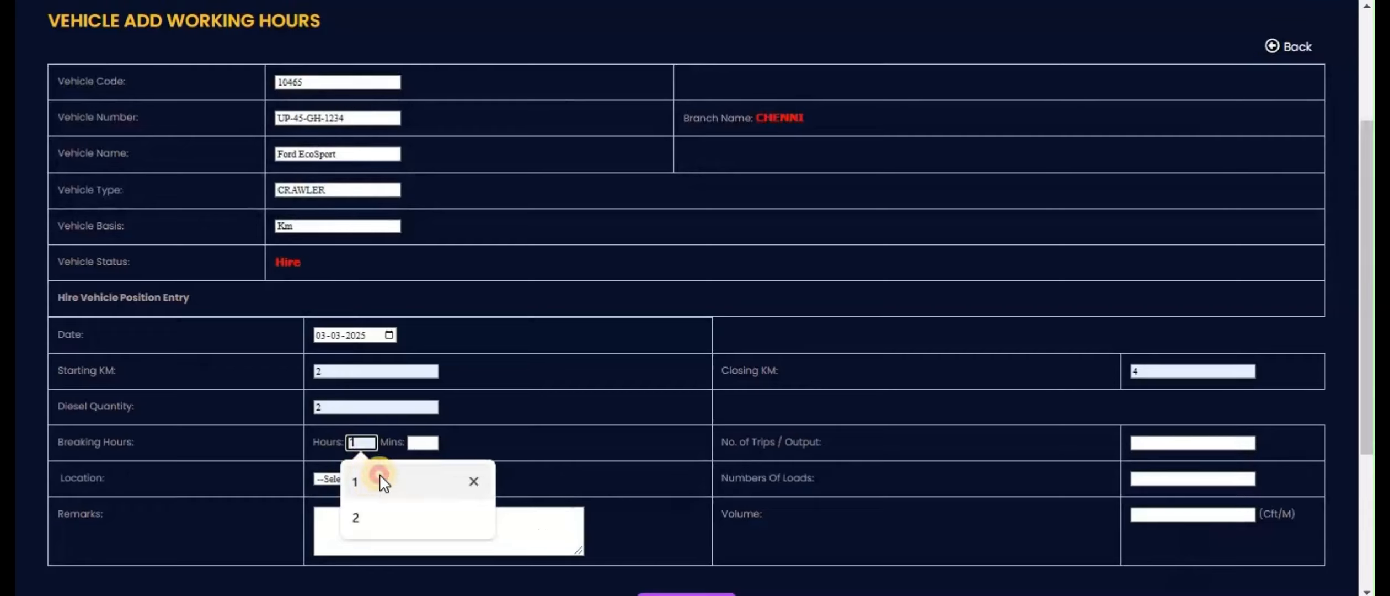
click(381, 477)
click(423, 443)
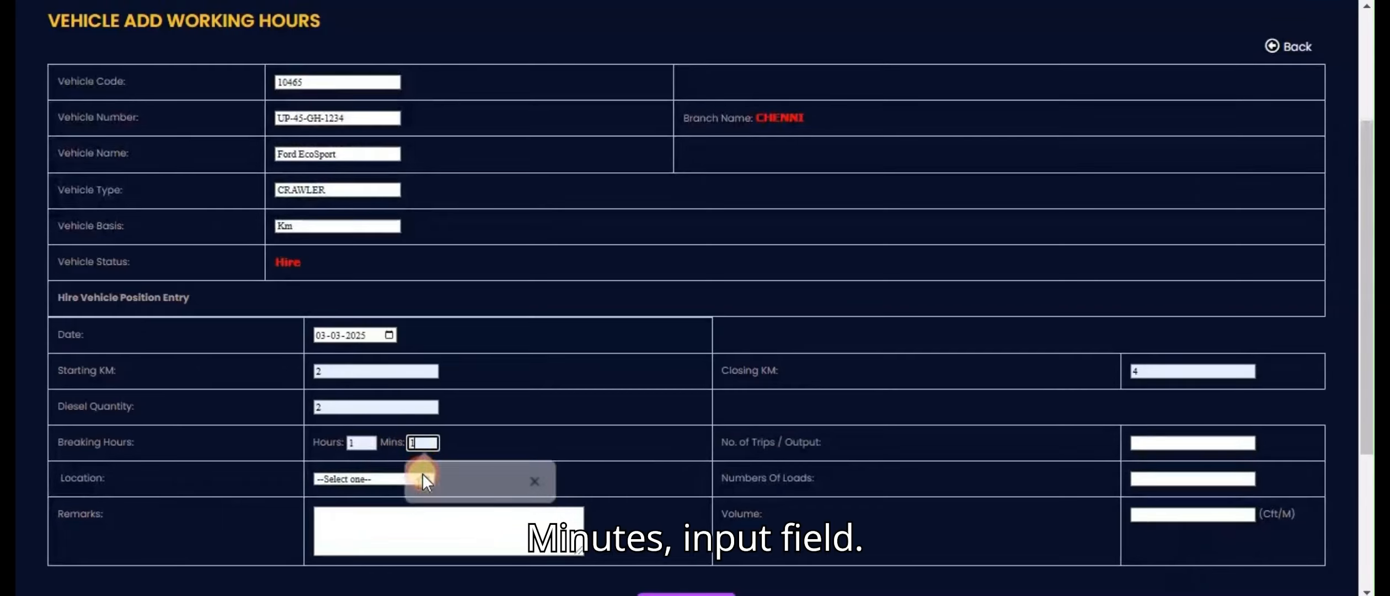
click(423, 476)
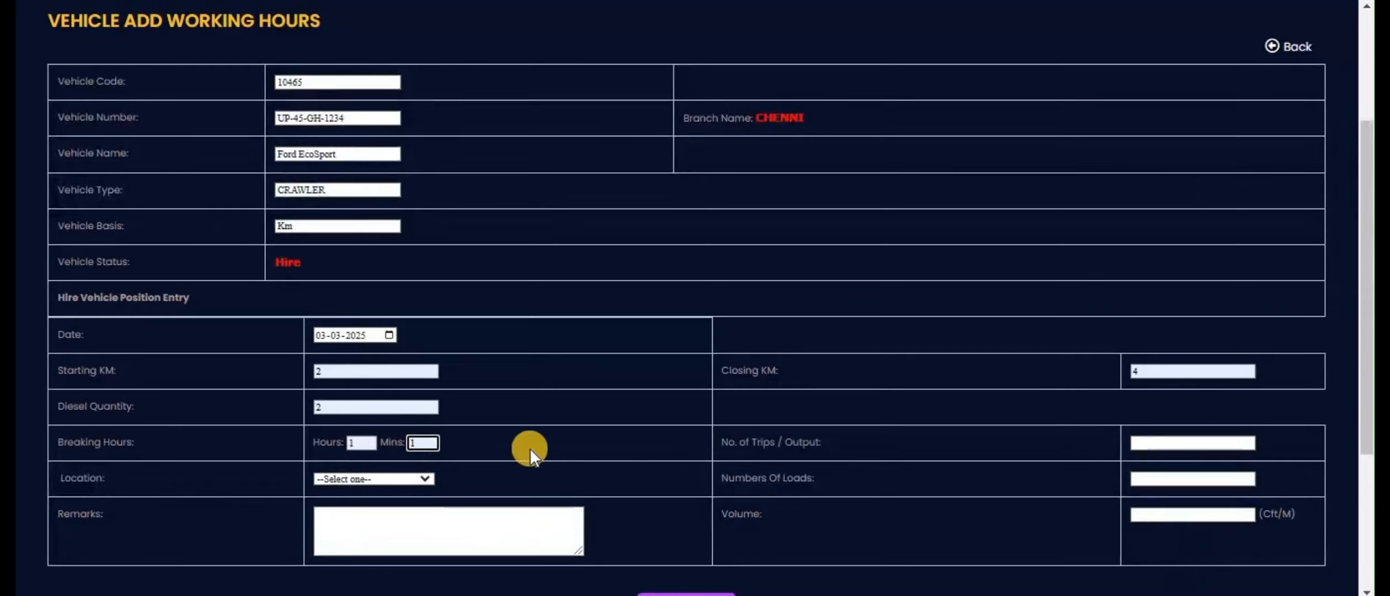
Step: Set the number of trips / output to 2 and choose "Work shop" as the location
click(1140, 445)
click(1181, 485)
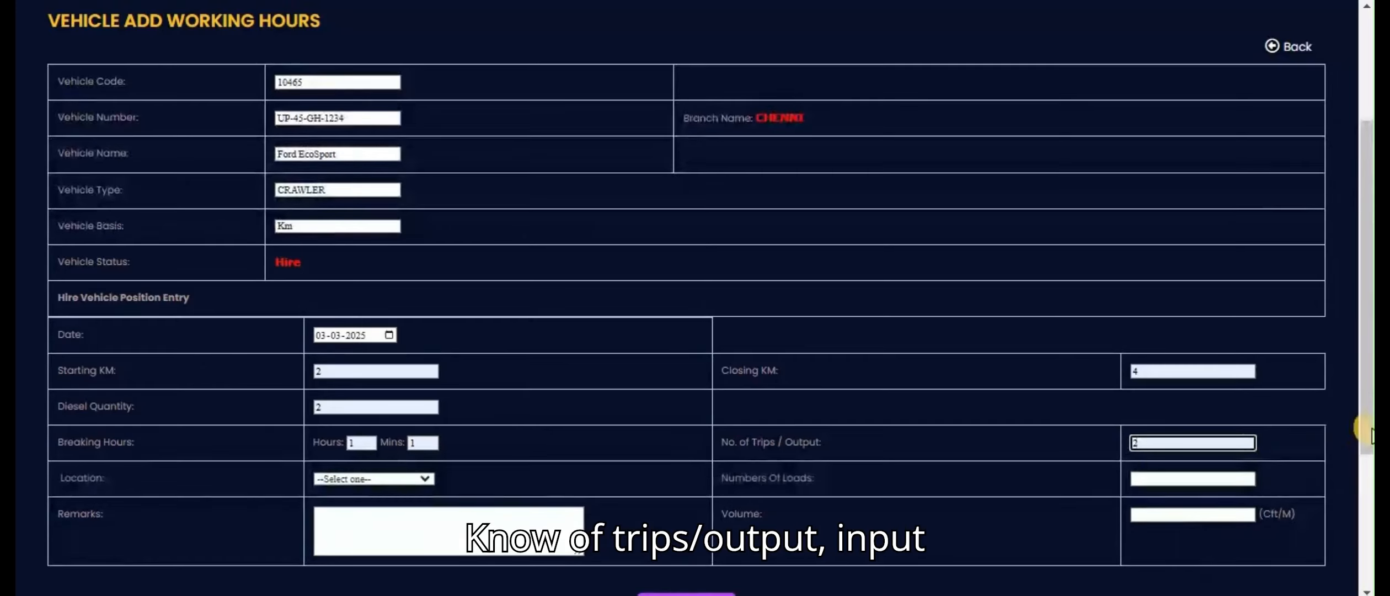
scroll(1362, 458, down, 2)
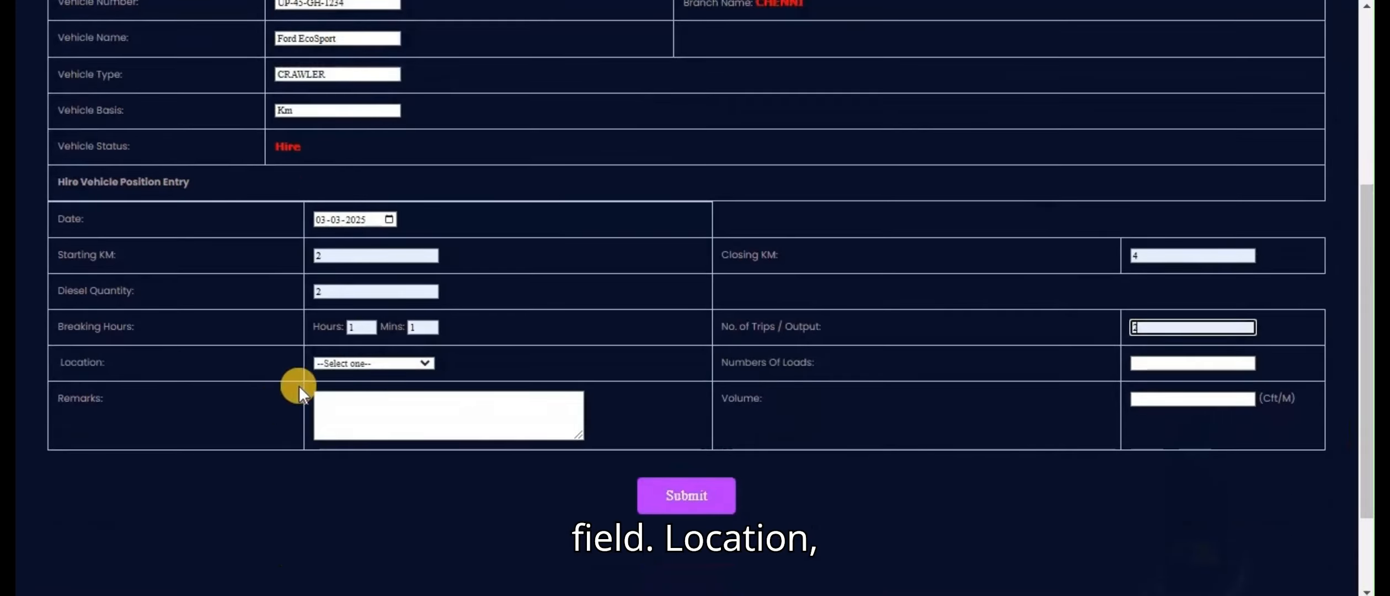
click(380, 365)
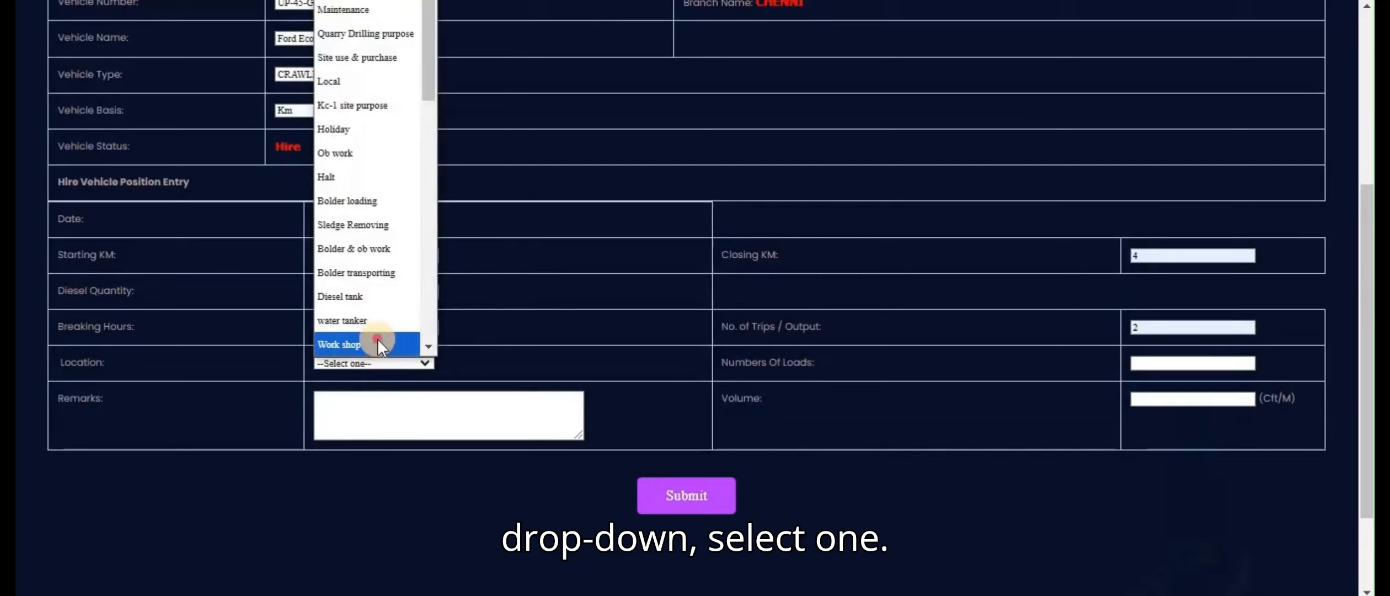
click(377, 344)
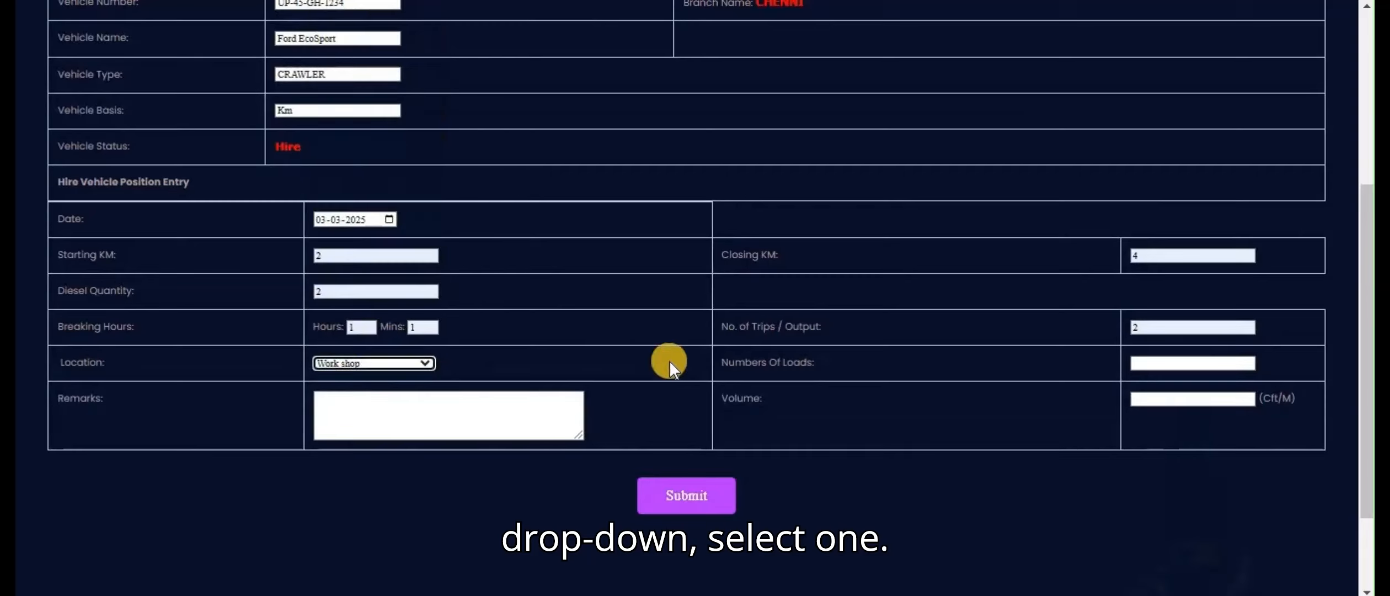
Step: Set the number of loads to 2 and enter "test" as the remarks
click(1159, 366)
click(1184, 400)
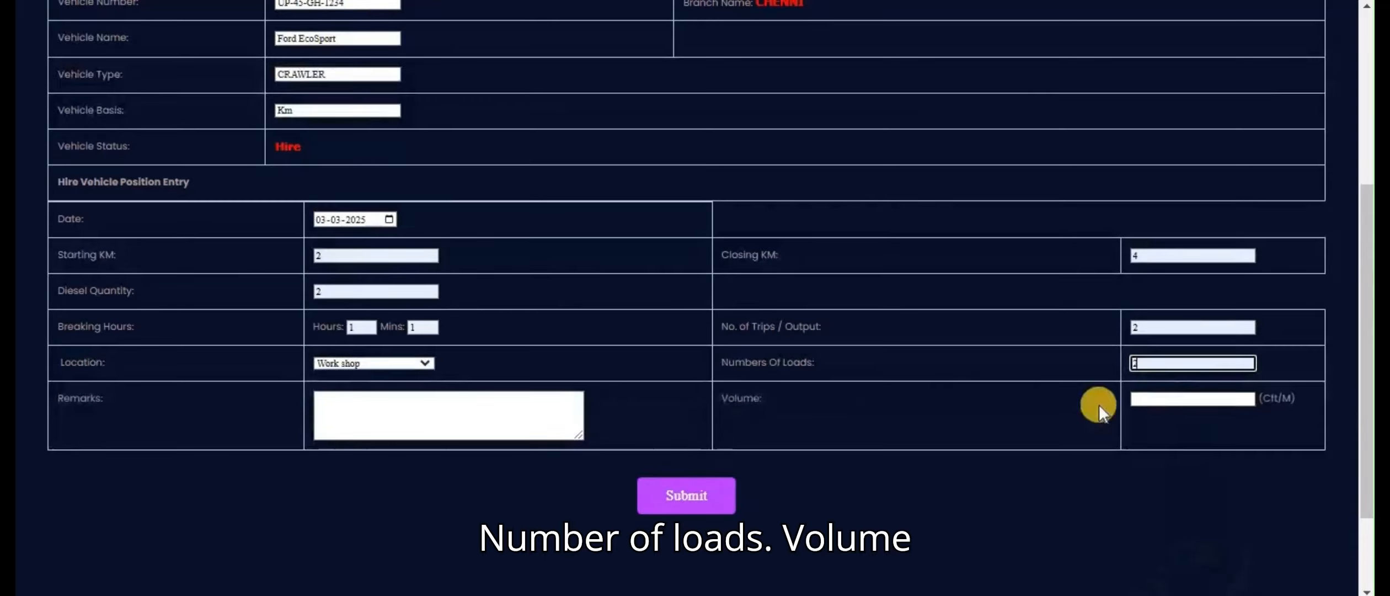
click(358, 410)
text(test)
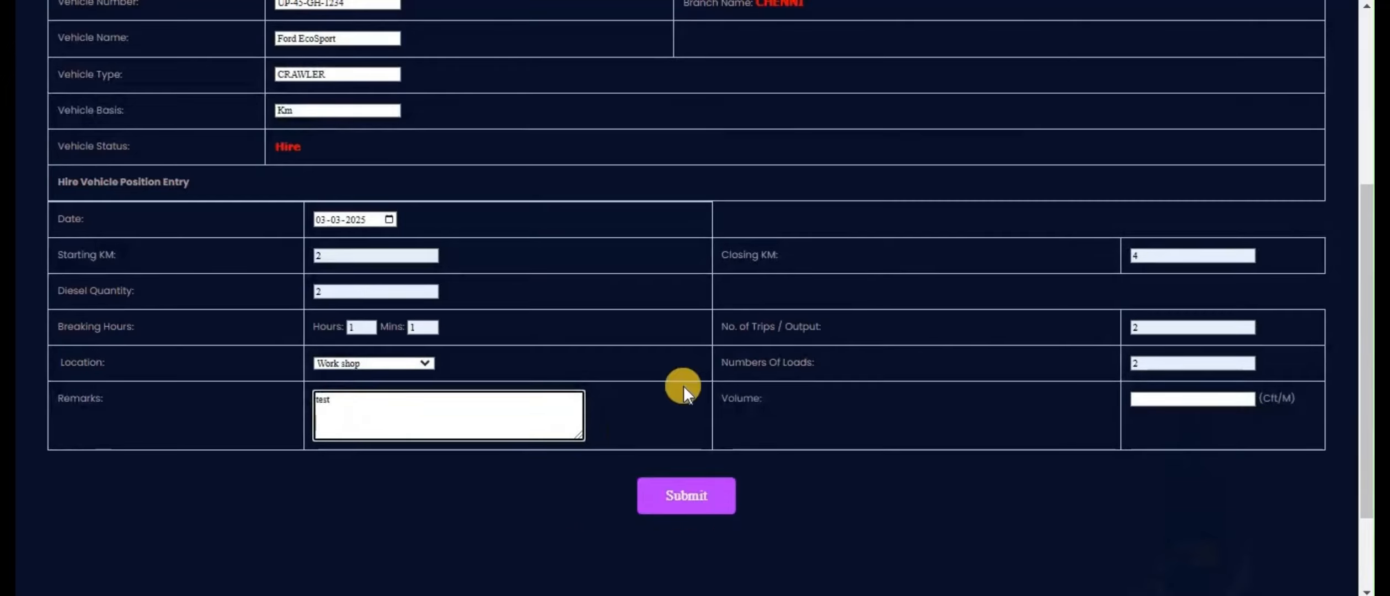
Step: Set the volume to 2 and submit the Ford EcoSport's position entry
click(1194, 402)
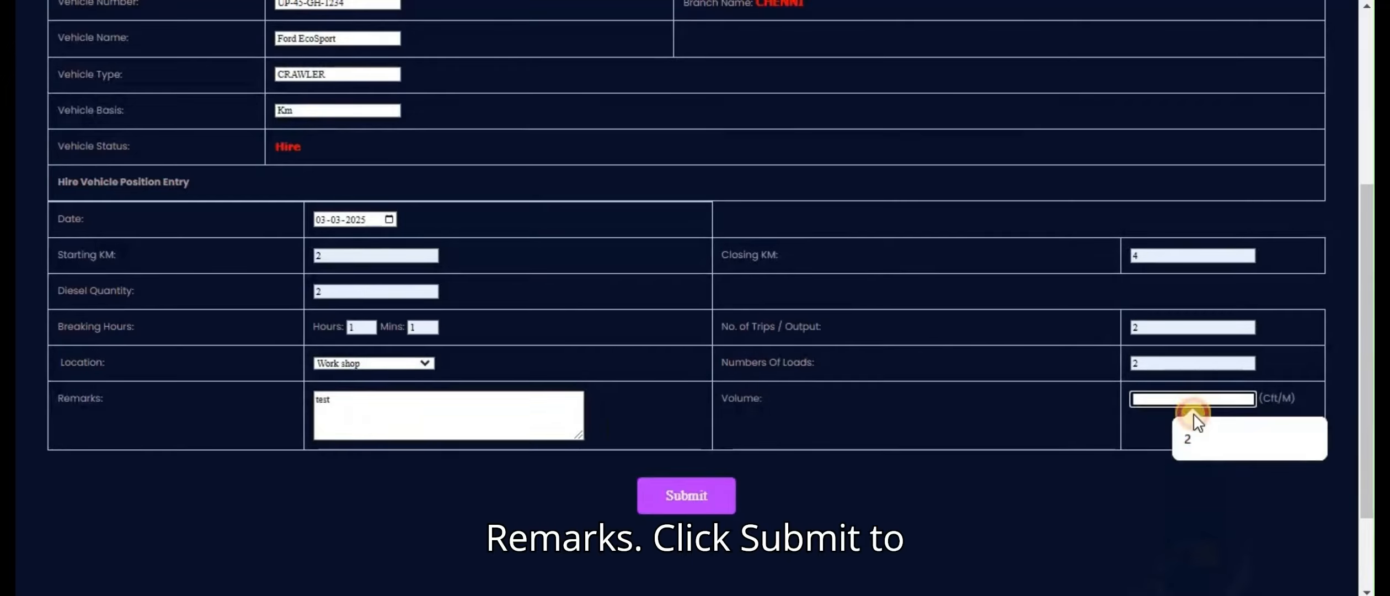
click(1194, 441)
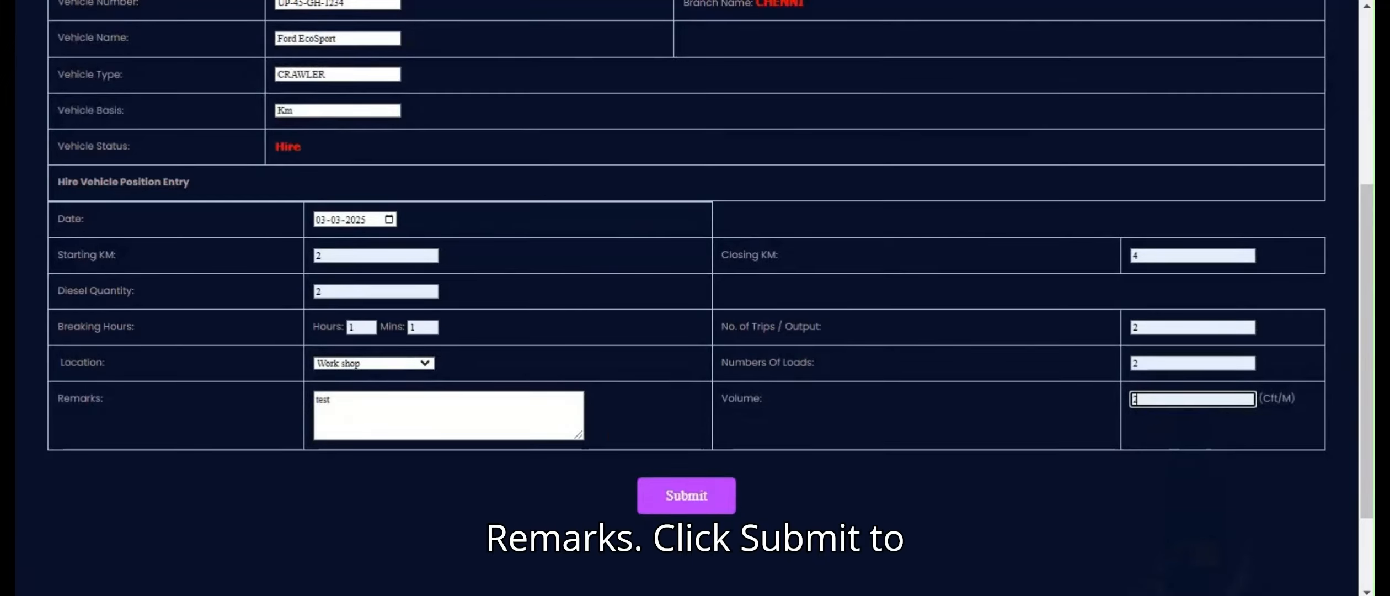
click(686, 496)
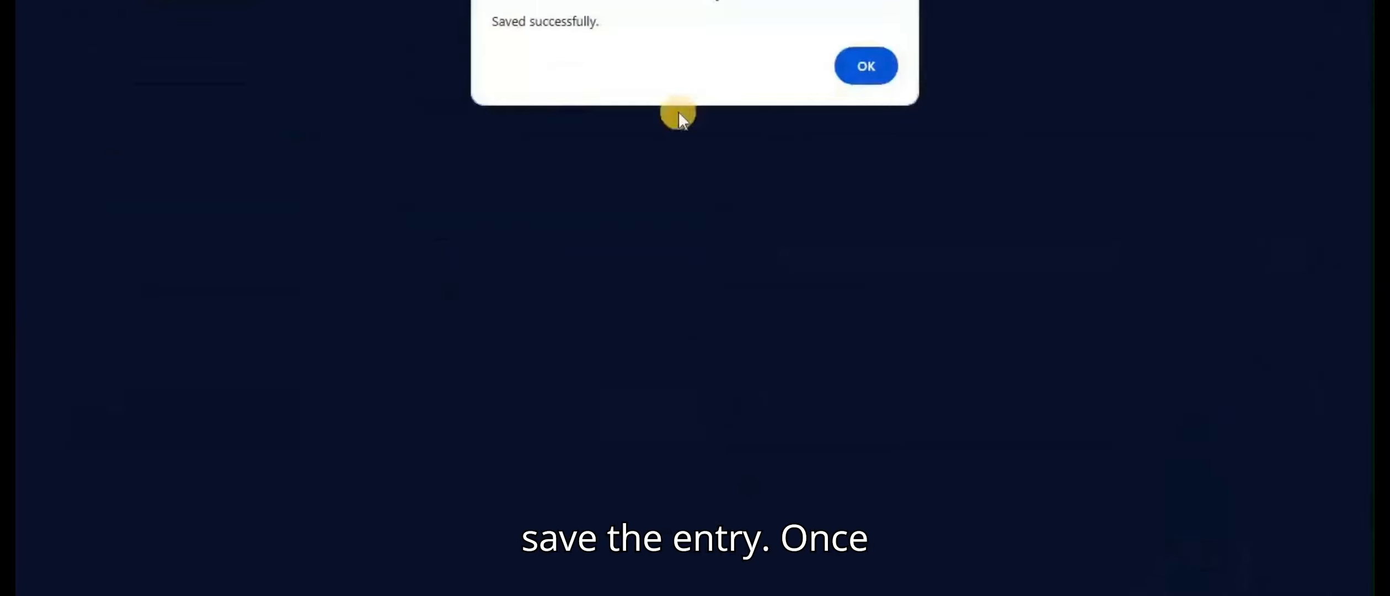
click(868, 66)
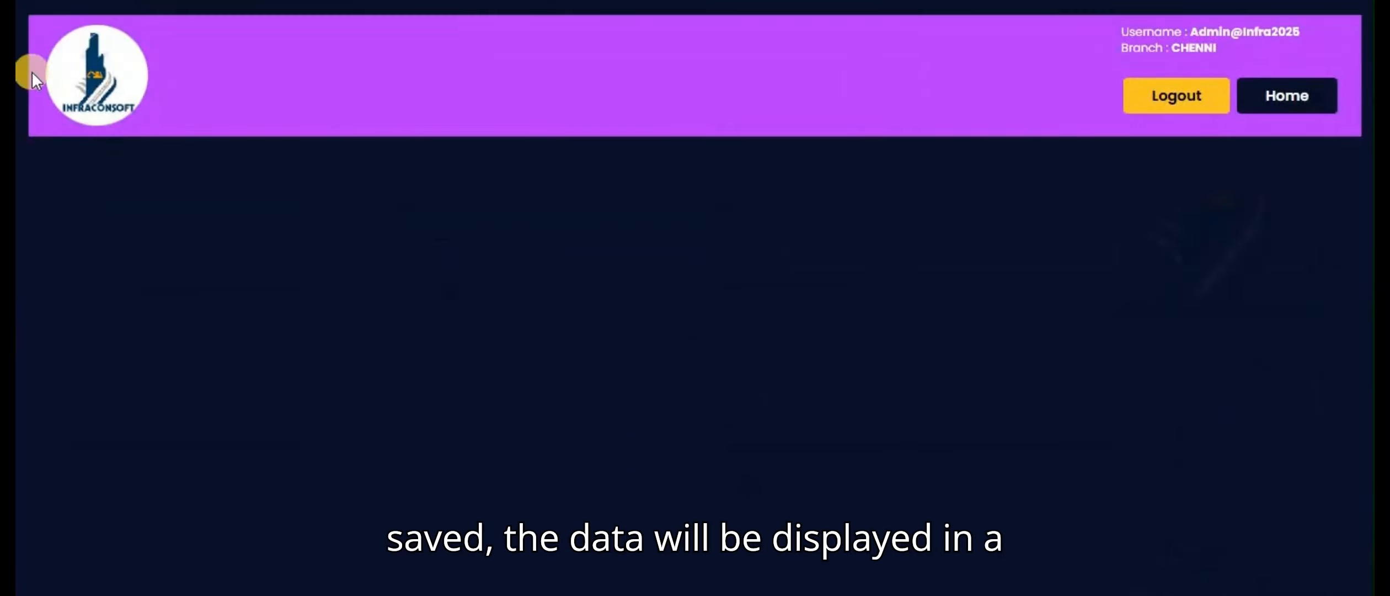